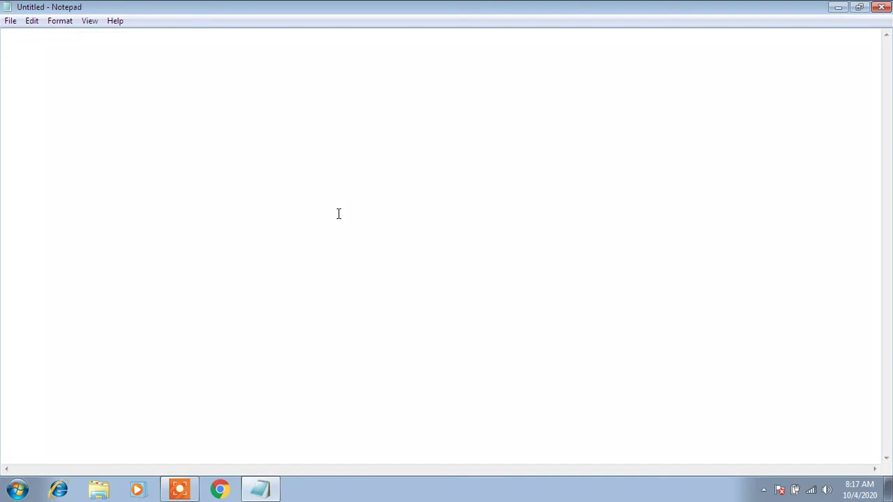
Write the heading "Creating a Query in MS ACCESS" in the empty note and underline it with a row of dashes
type("Crea")
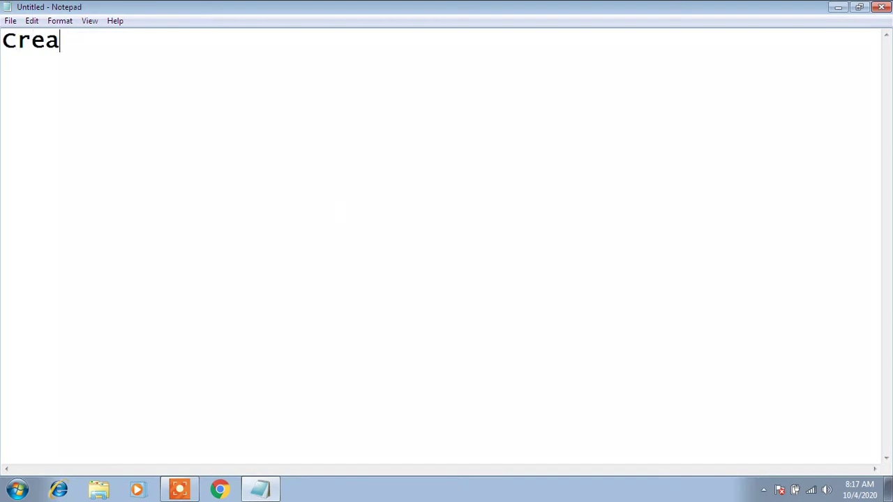
type("ting a q")
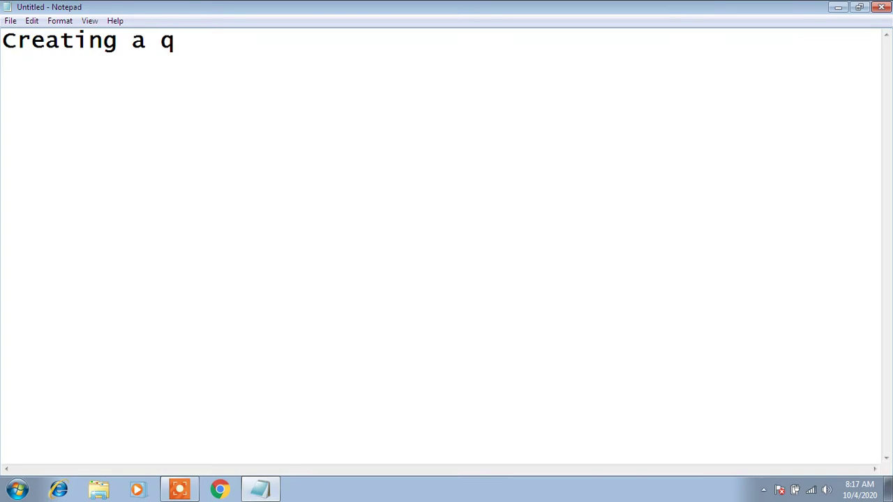
key("BackSpace")
type("Query in m")
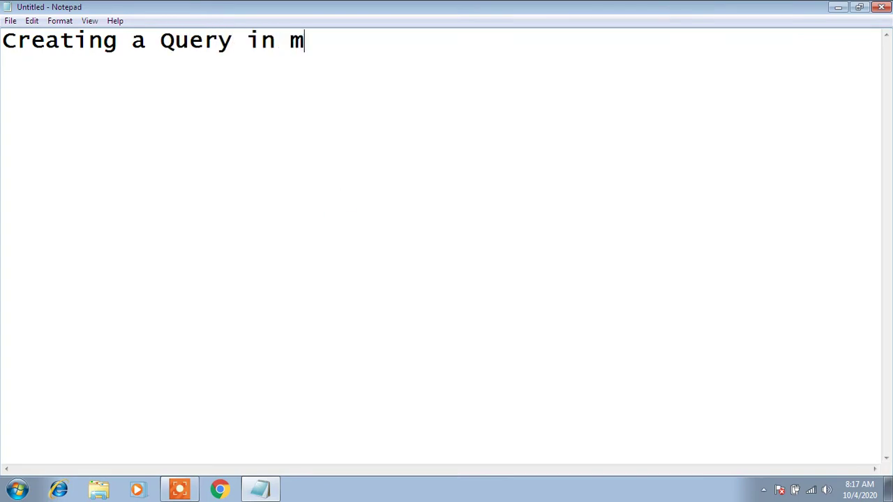
key("BackSpace")
type("MS AC")
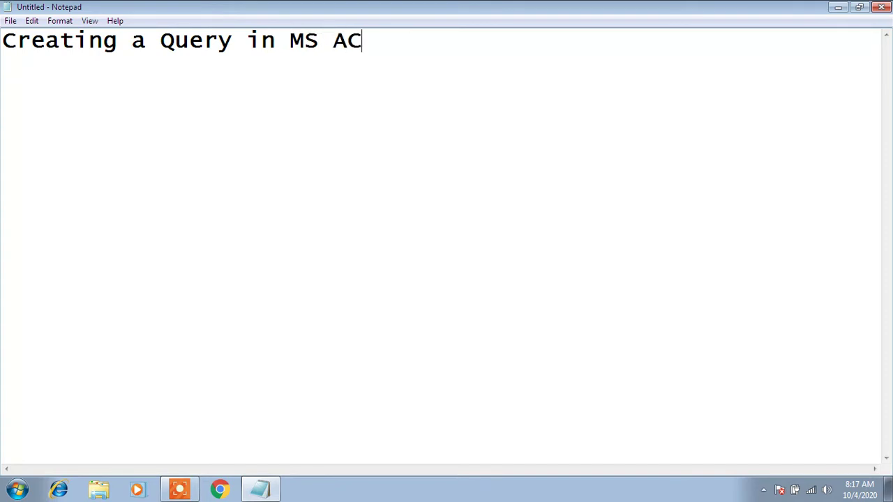
type("CESS")
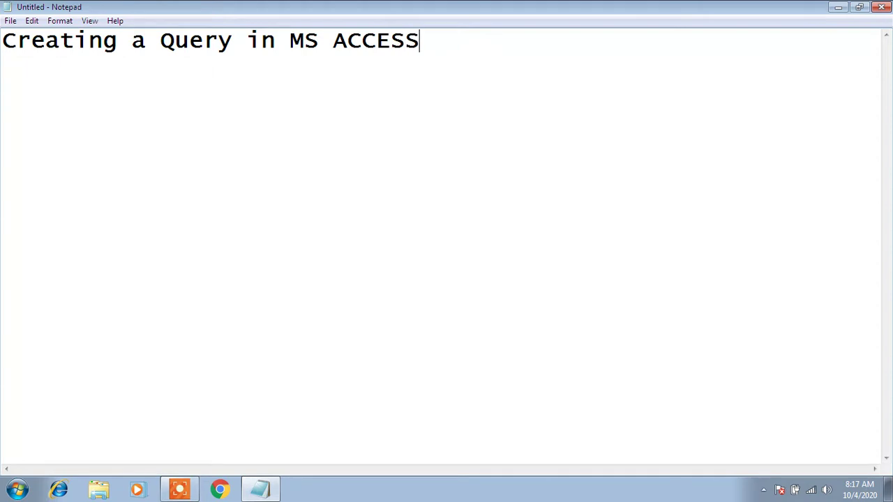
key("Return")
type("-------------------------------------")
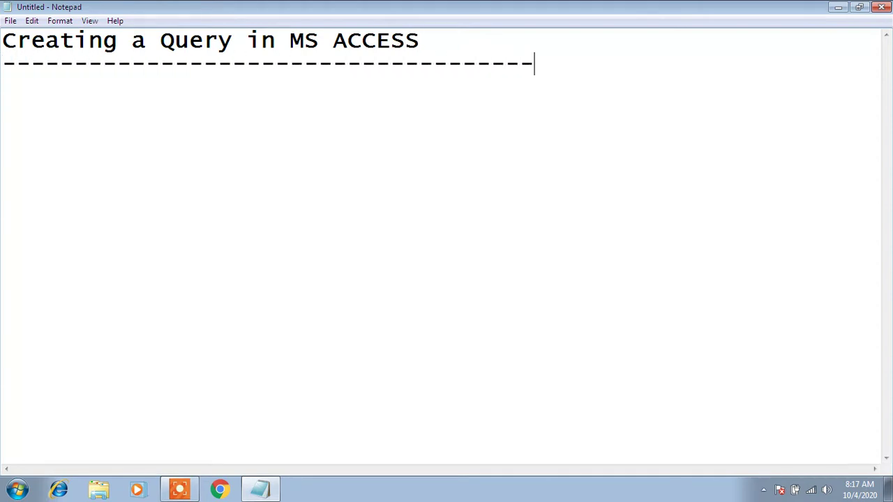
Minimise the note, launch Microsoft Access and dismiss the Office Activation Wizard
left_click(837, 7)
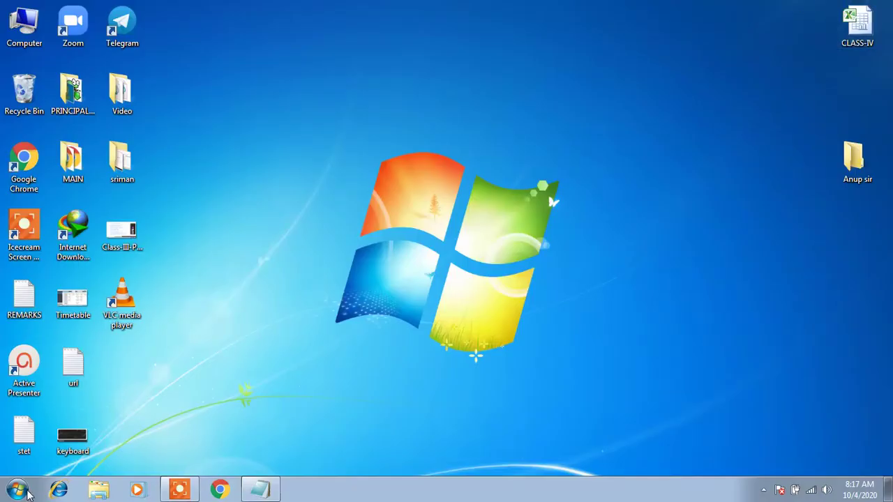
left_click(28, 491)
left_click(70, 259)
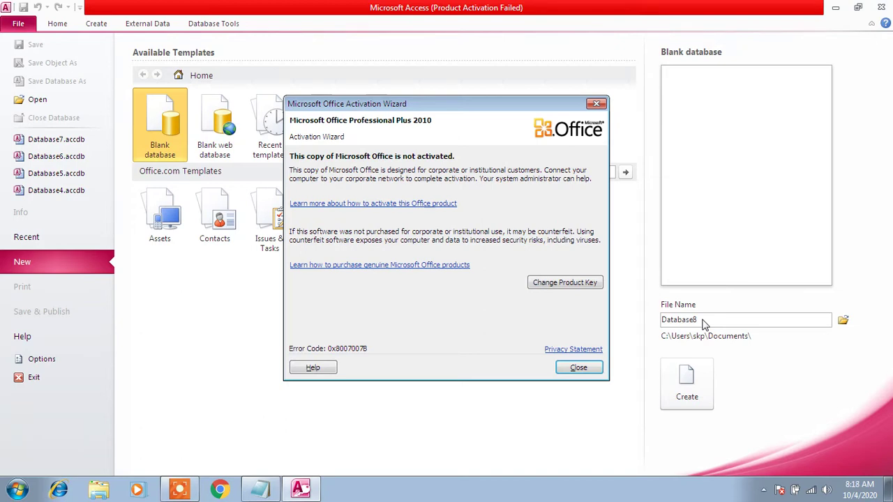
left_click(584, 368)
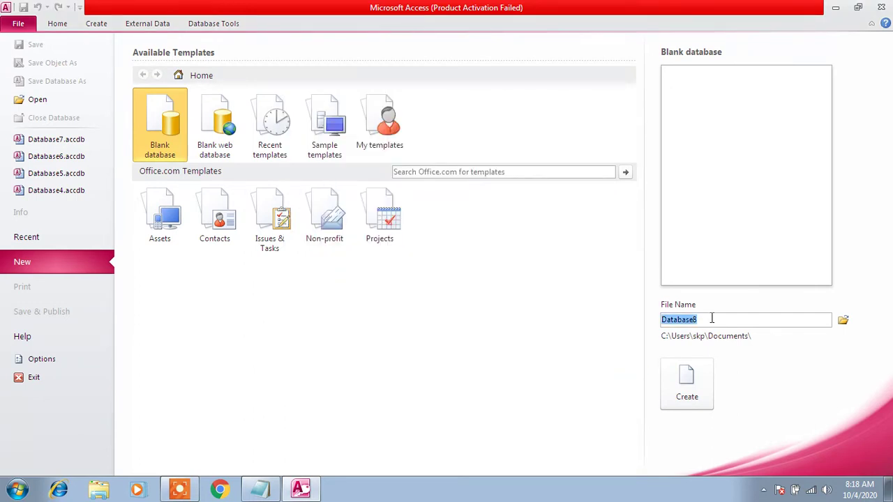
Create a blank database with the file name Organisation
type("OR")
key("BackSpace")
type("rganisation")
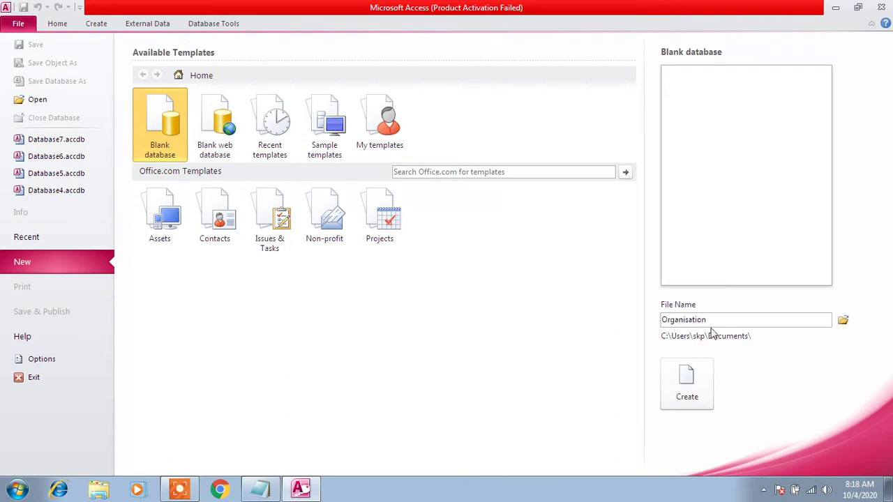
left_click(693, 398)
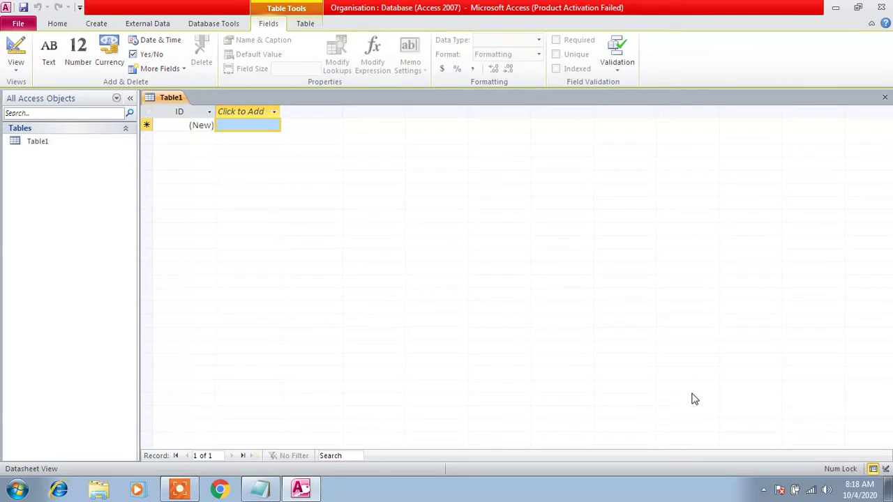
left_click(267, 489)
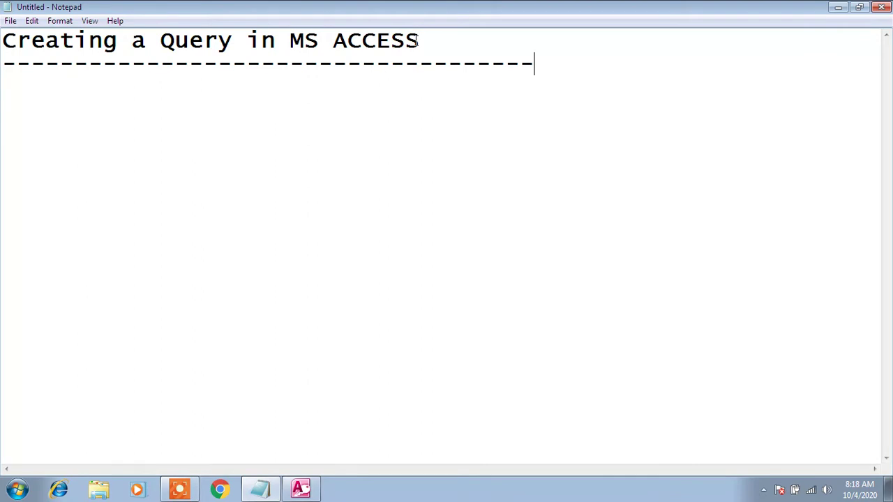
left_click(301, 488)
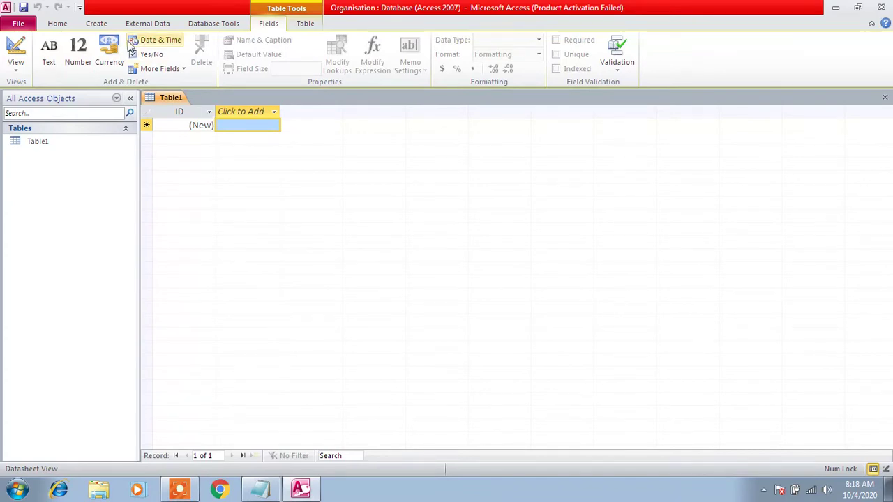
Start a second table in Design view and define its first field as ENO with the Text data type
left_click(97, 26)
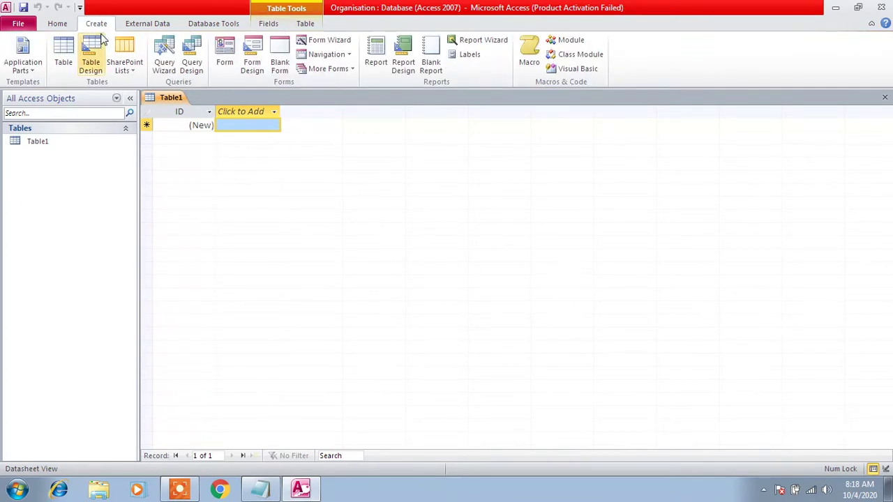
left_click(93, 55)
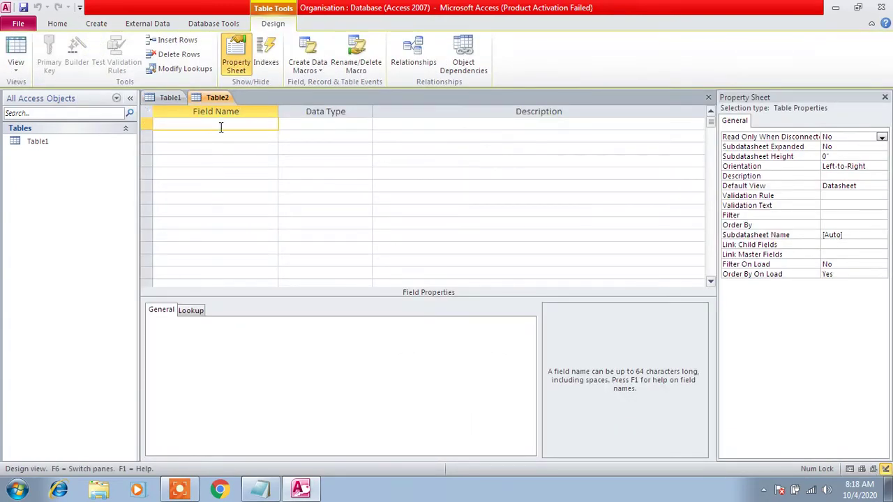
key("Caps_Lock")
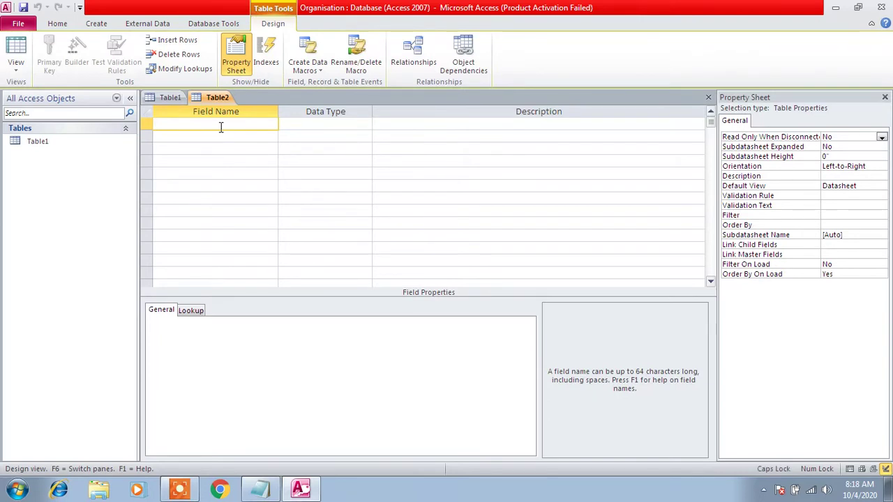
type("ENO")
key("Tab")
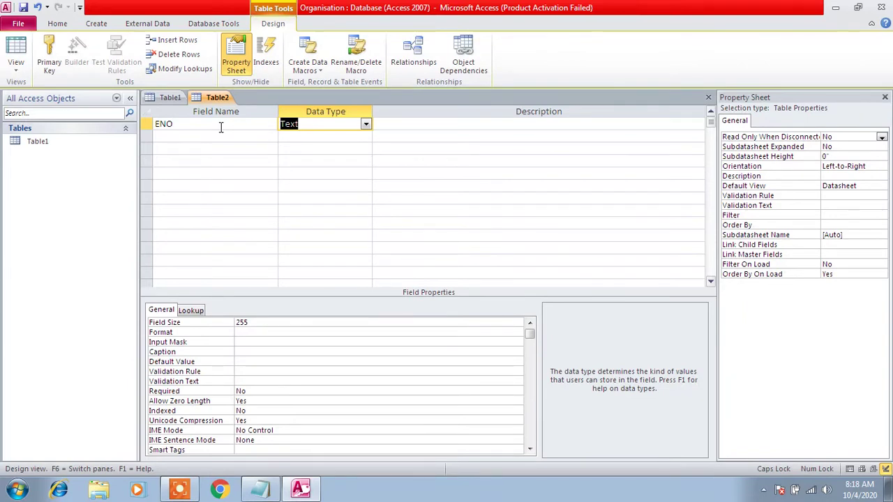
type("Te")
left_click(167, 137)
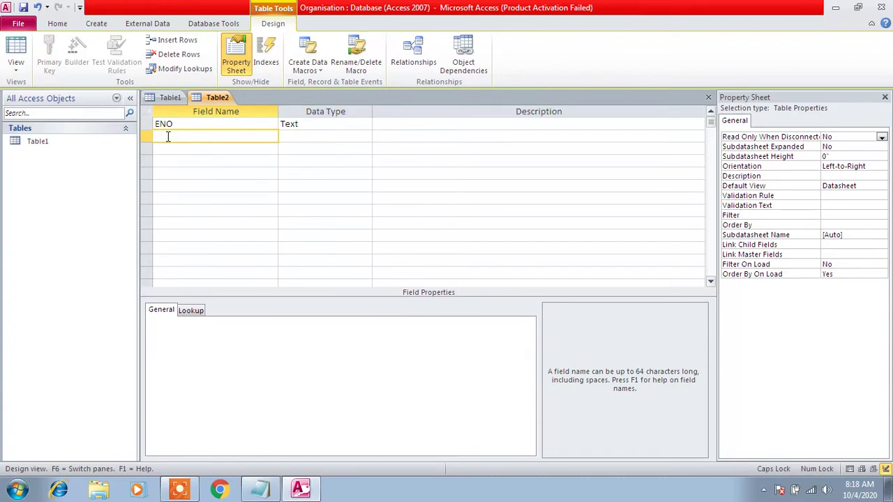
Add a second field named ENAME with the Text data type
type("ENAME")
key("Tab")
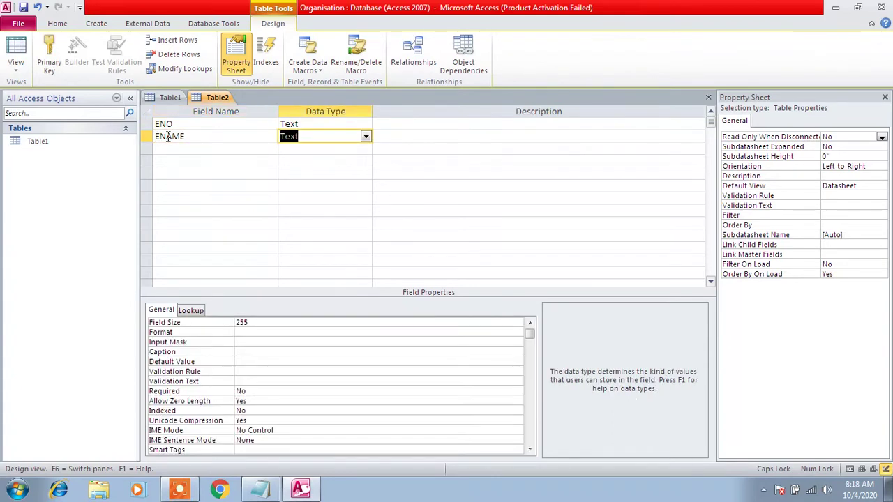
key("Tab")
key("Tab")
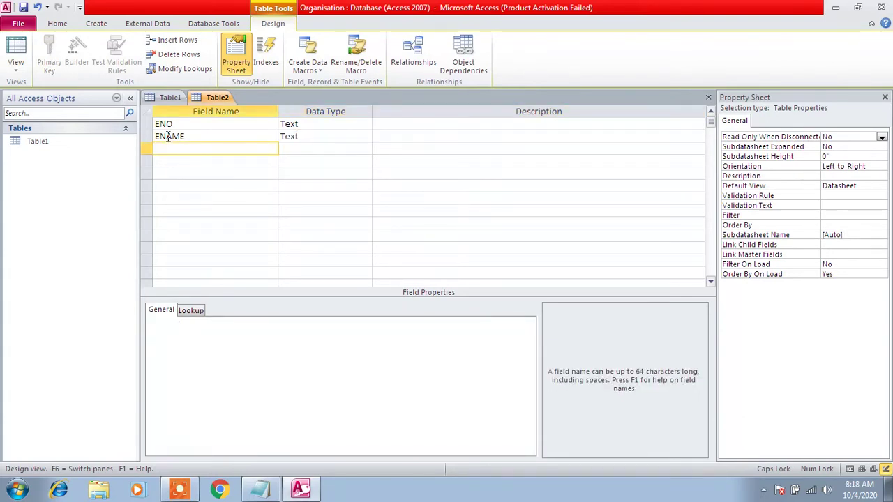
Add a third field named Edob with the Date/Time data type
type("ED")
key("Caps_Lock")
key("BackSpace")
key("BackSpace")
key("Caps_Lock")
type("E")
key("Caps_Lock")
type("dob")
key("Tab")
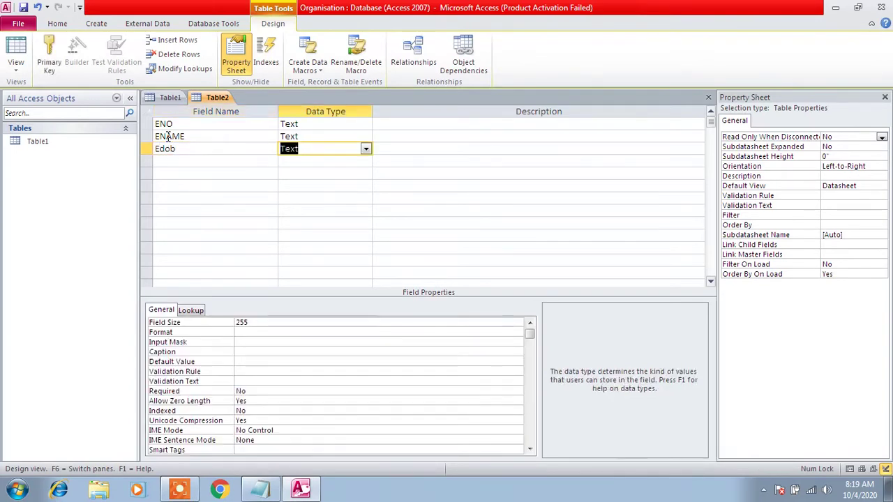
type("da")
key("Tab")
key("Tab")
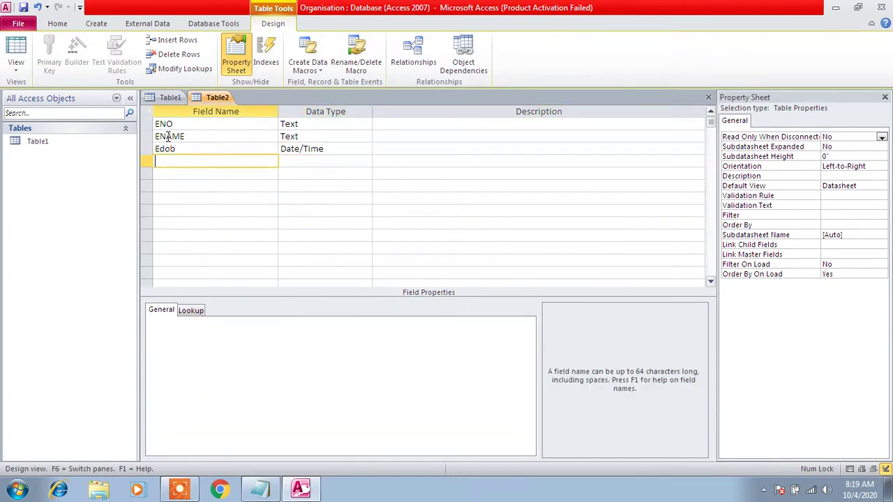
Add a fourth field named ESalary with the Number data type
key("Caps_Lock")
type("ES")
key("Caps_Lock")
type("alary")
key("Tab")
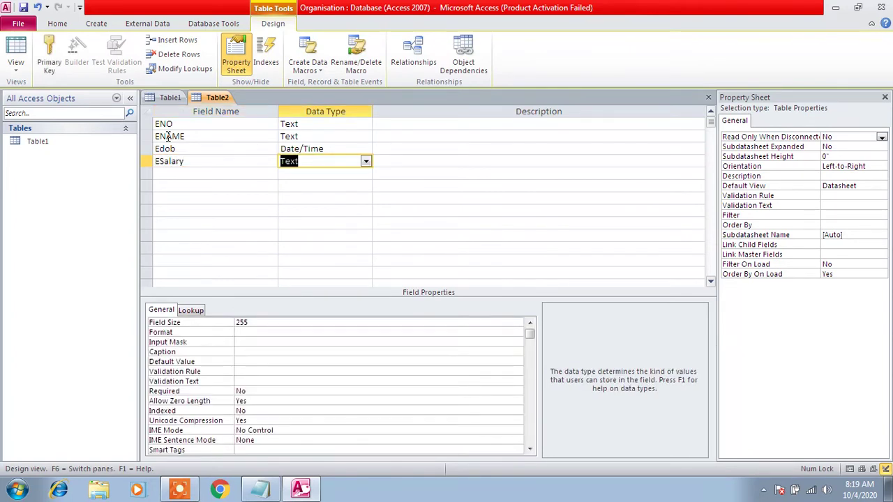
type("nu")
key("Return")
key("Return")
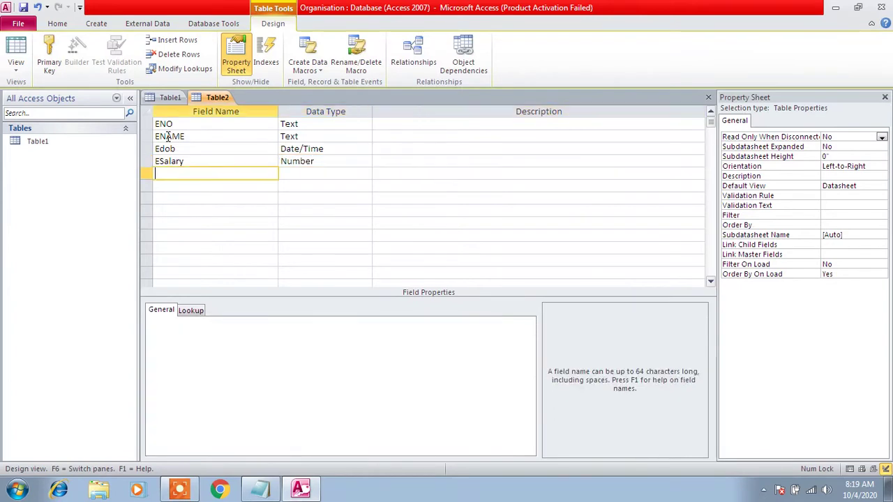
Add a fifth field named Eregion with the Text data type
key("Caps_Lock")
type("E")
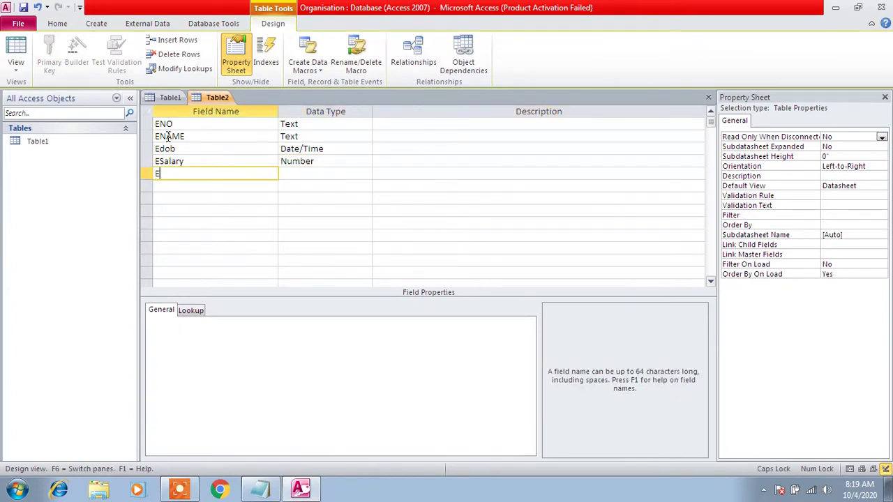
key("Caps_Lock")
type("region")
key("Return")
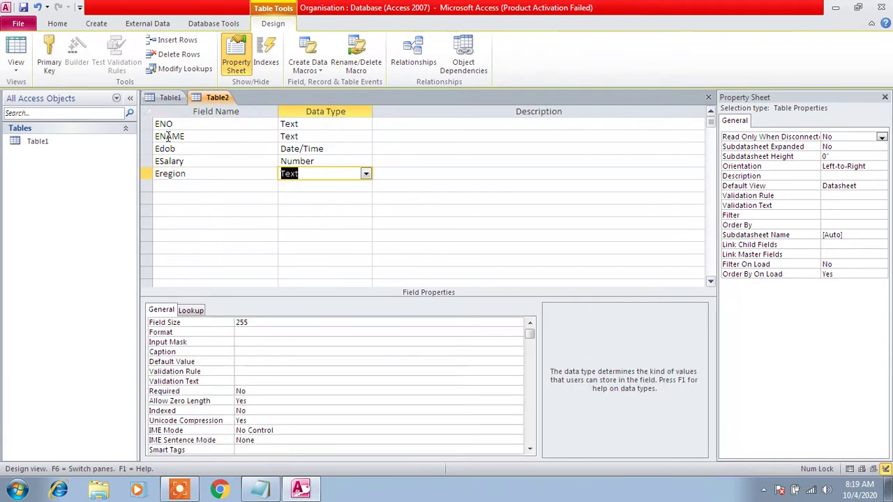
key("Return")
key("Return")
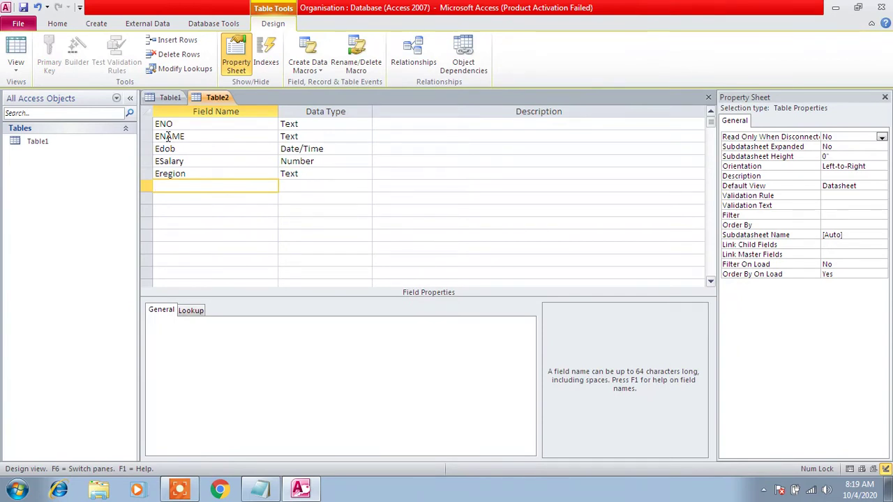
Add a sixth field named Edesignation with the Text data type
key("Caps_Lock")
type("E")
key("Caps_Lock")
key("Caps_Lock")
key("Caps_Lock")
type("designation")
key("Tab")
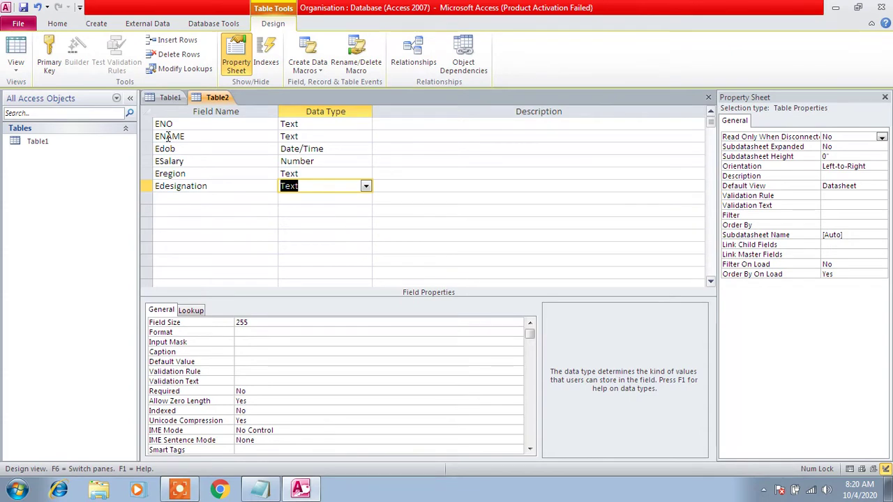
key("Tab")
key("Tab")
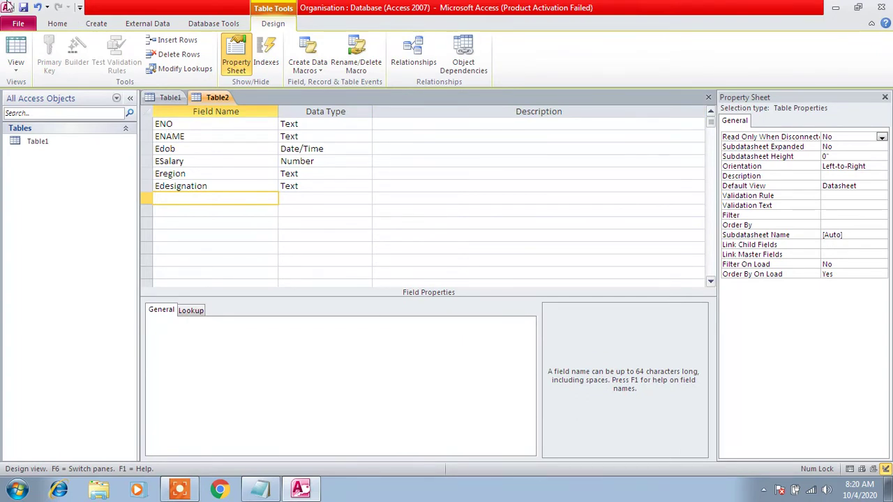
Try to save the table design under the name employee
left_click(23, 7)
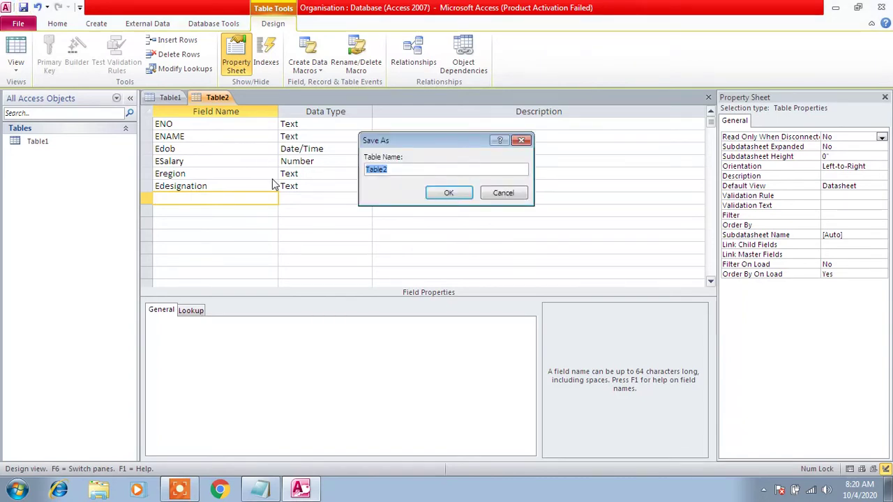
type("employe")
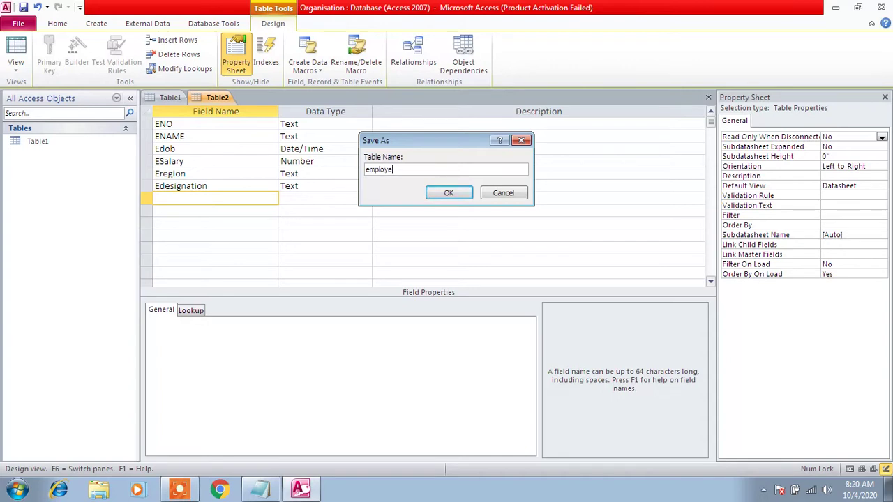
type("e")
left_click(453, 194)
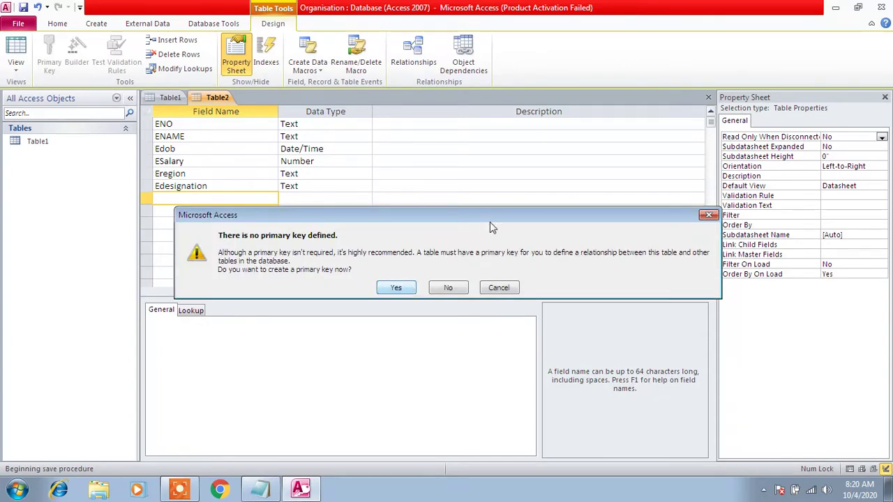
left_click(708, 215)
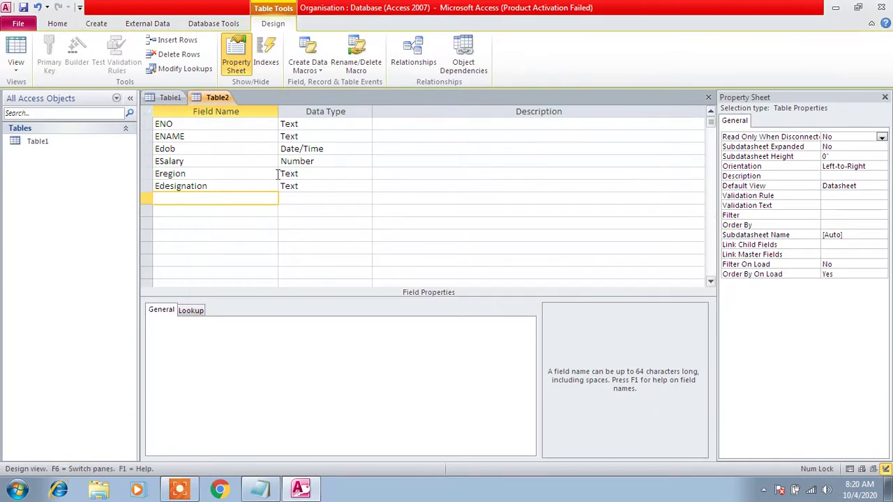
Set the ENO field as the table's primary key
left_click(149, 123)
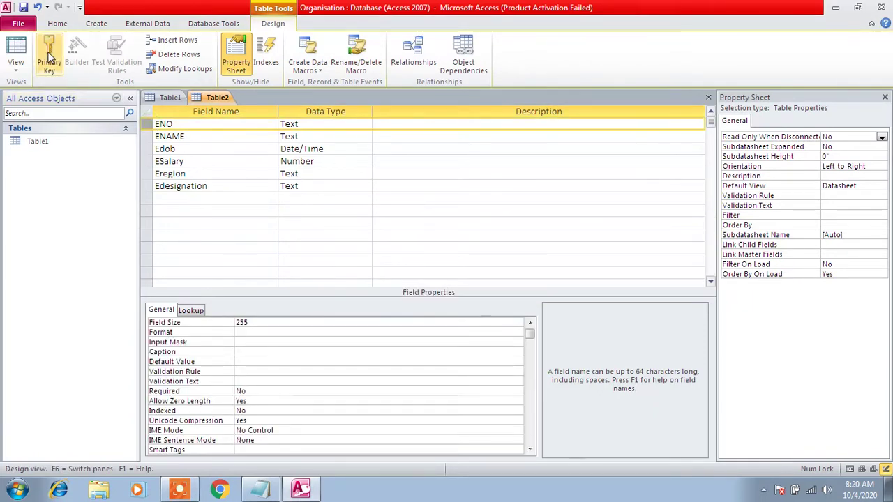
left_click(50, 58)
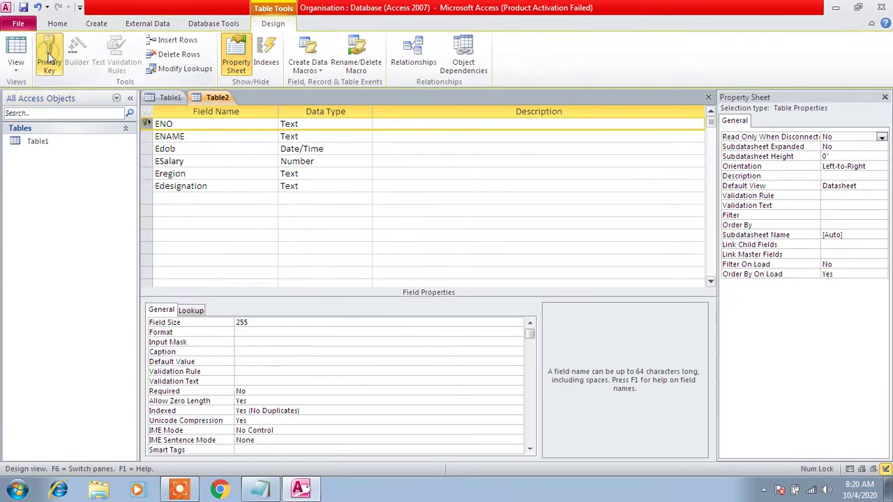
Save the new table under the name employee
left_click(23, 7)
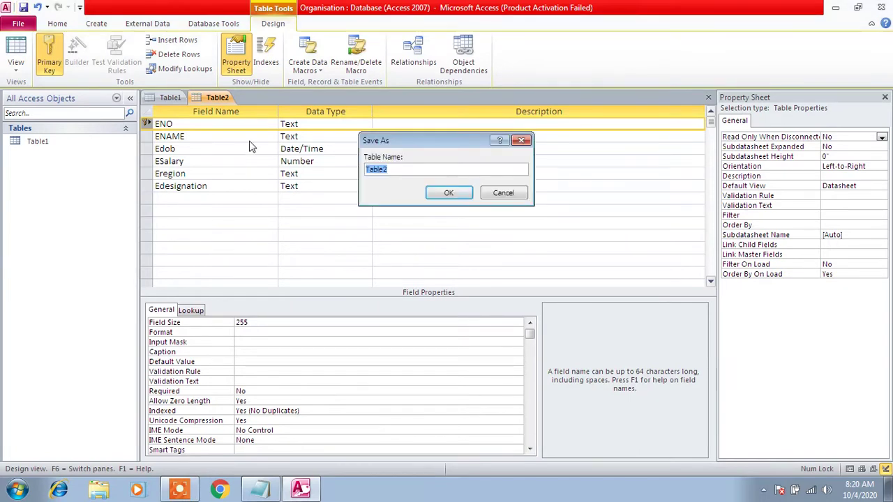
type("employee")
left_click(450, 193)
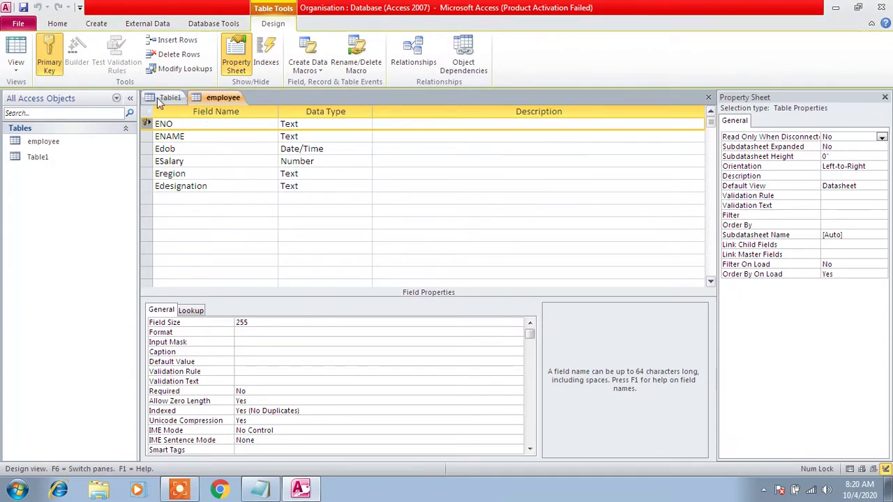
Close Table1 and the employee table's design, and open the employee table for data entry
right_click(176, 99)
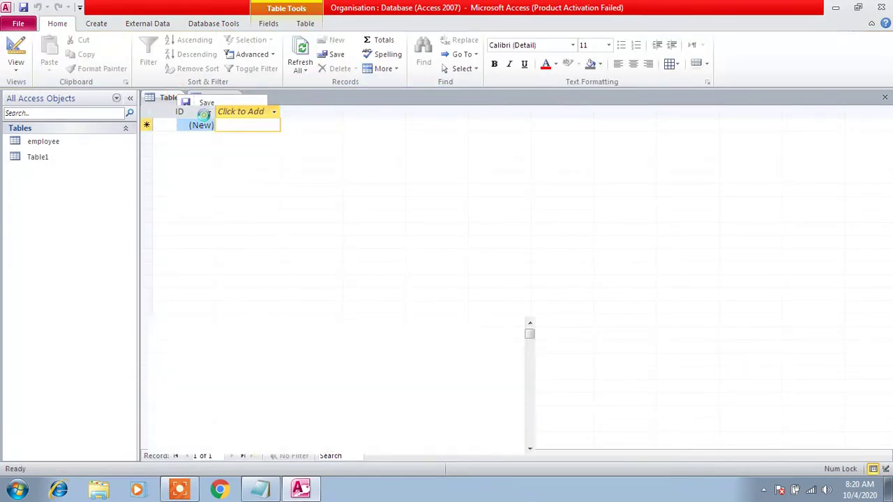
left_click(202, 116)
right_click(166, 98)
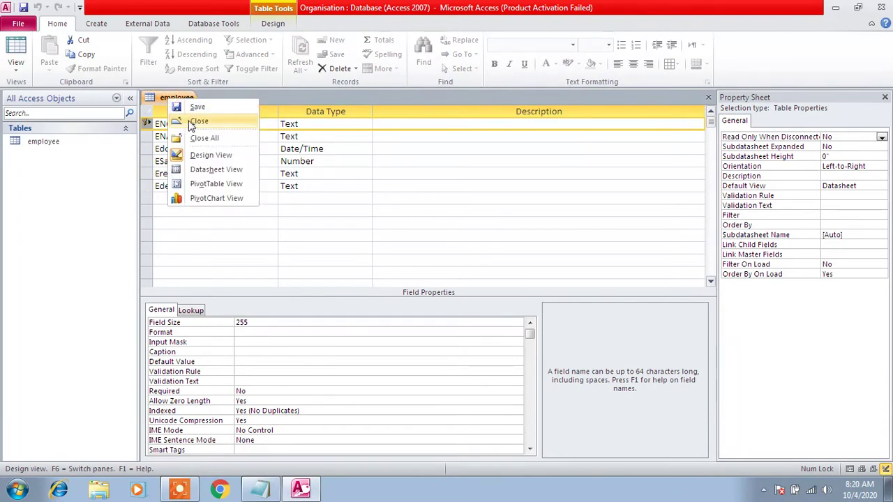
left_click(189, 123)
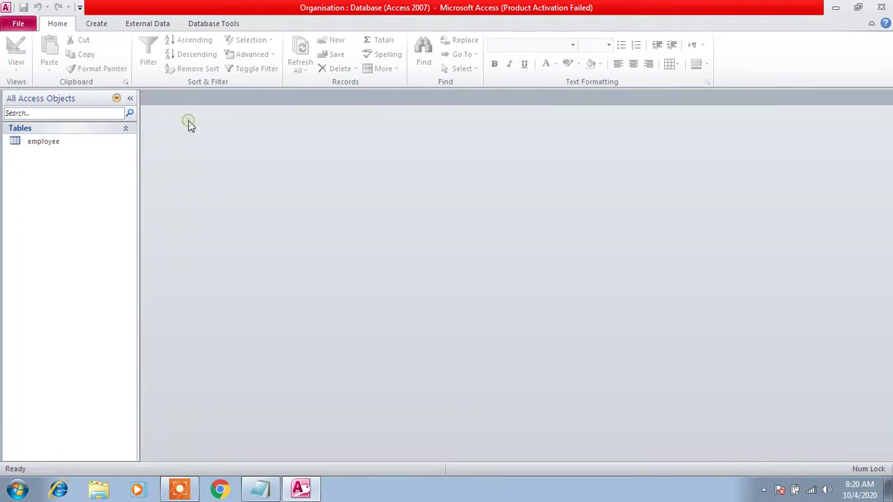
right_click(65, 147)
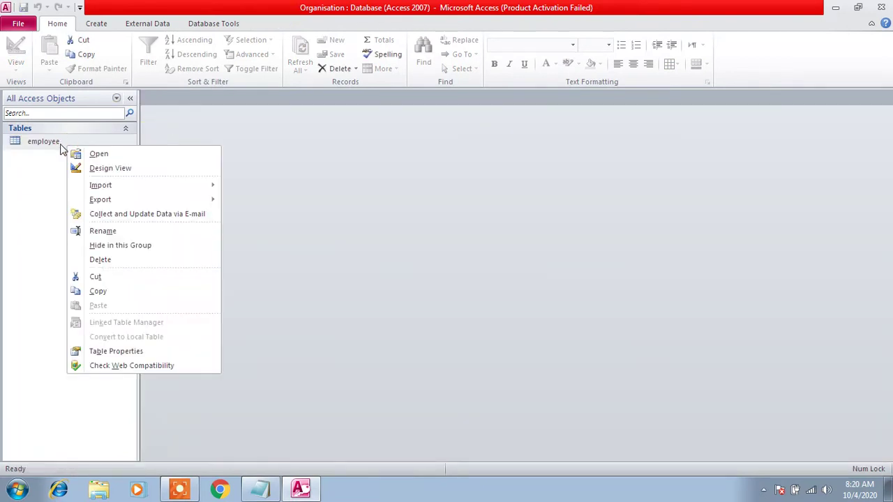
left_click(98, 155)
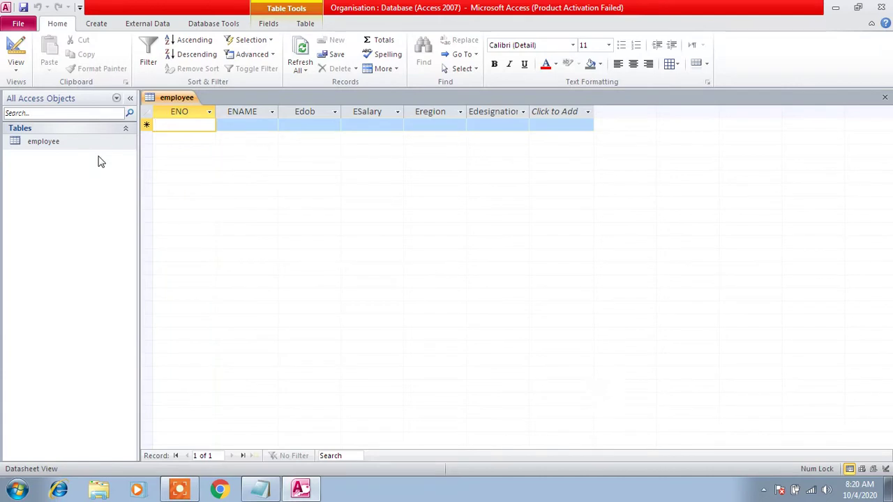
Start the first employee record with ENO E1, the employee's name and date of birth, and ESalary 1200
key("Caps_Lock")
type("E1")
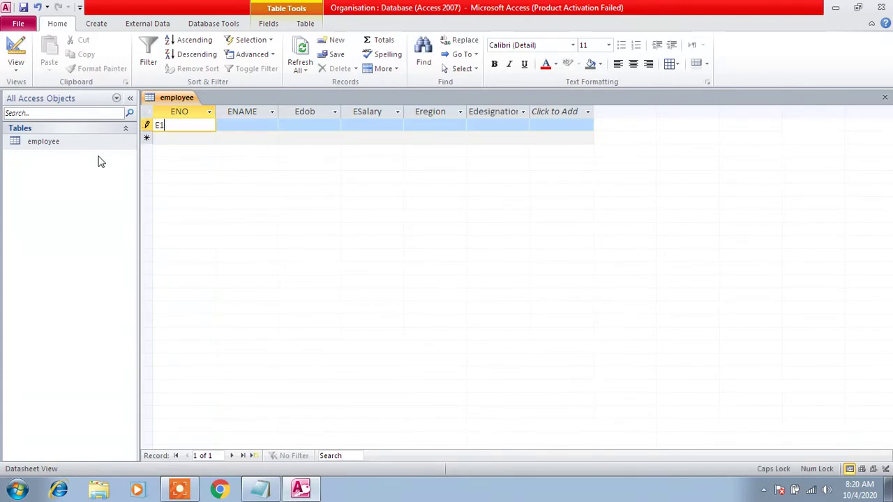
key("Tab")
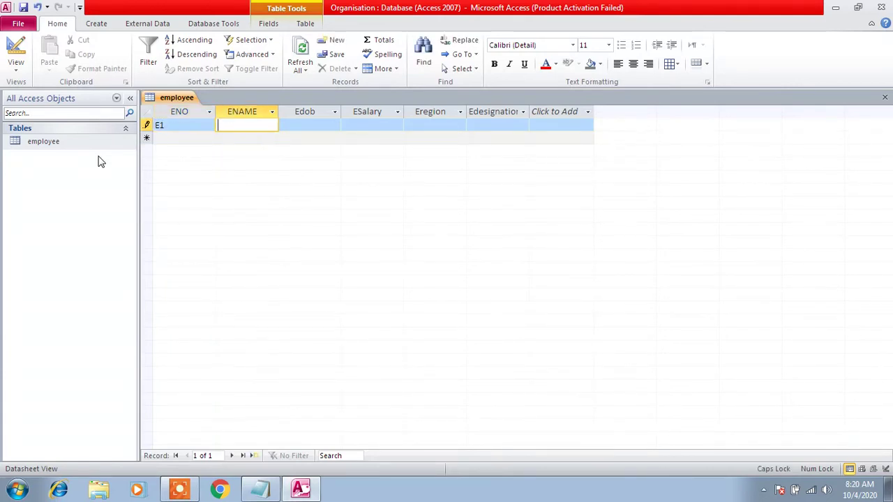
type("SUSHIL")
key("Tab")
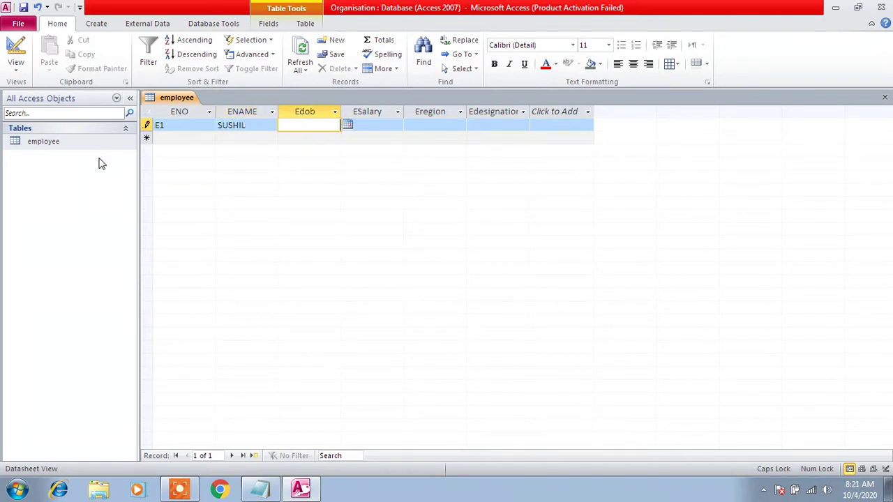
left_click(348, 125)
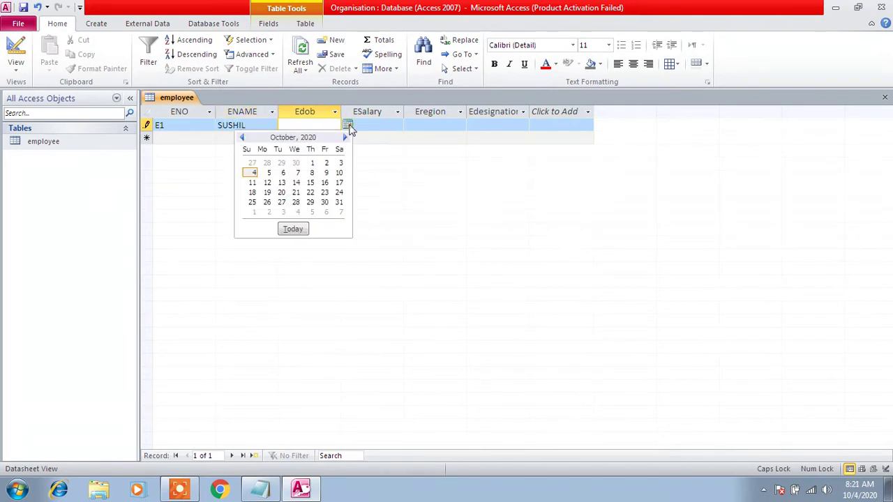
left_click(285, 172)
left_click(379, 126)
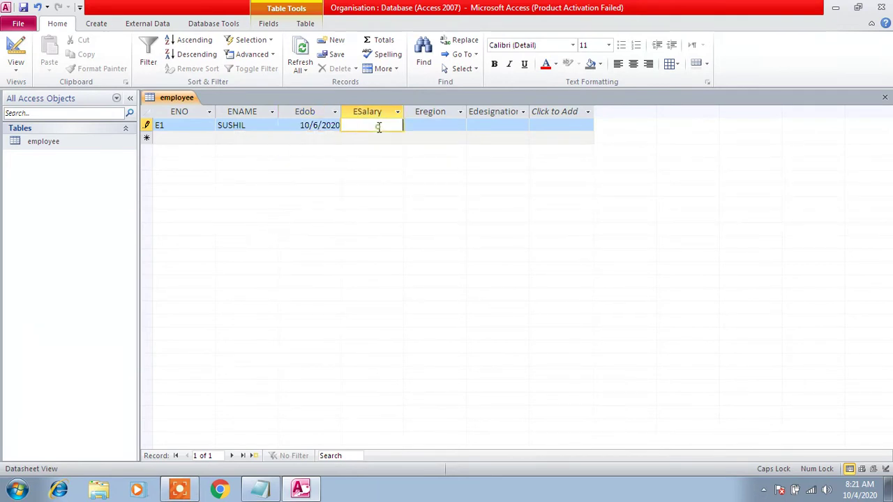
type("1200")
key("Tab")
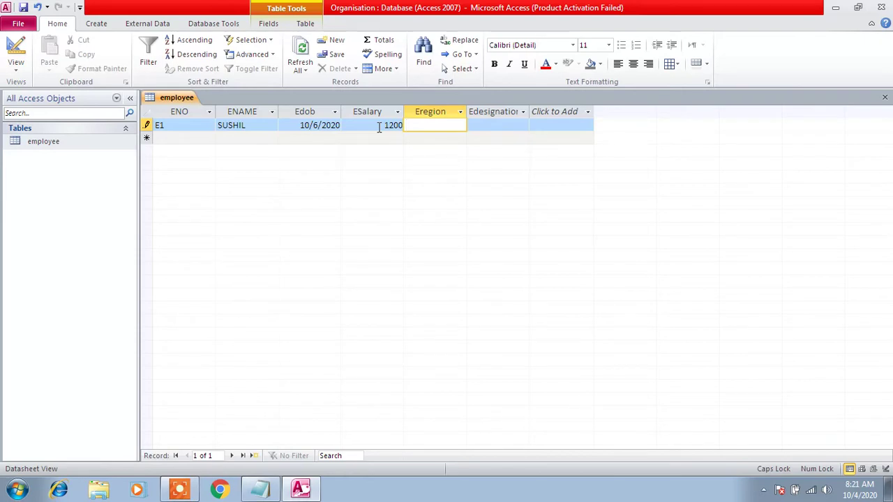
Complete record E1 with Eregion WEST and Edesignation WEB DEVELOPER, and fit the Edesignation column's width to its content
type("WESR")
key("BackSpace")
type("T")
key("Tab")
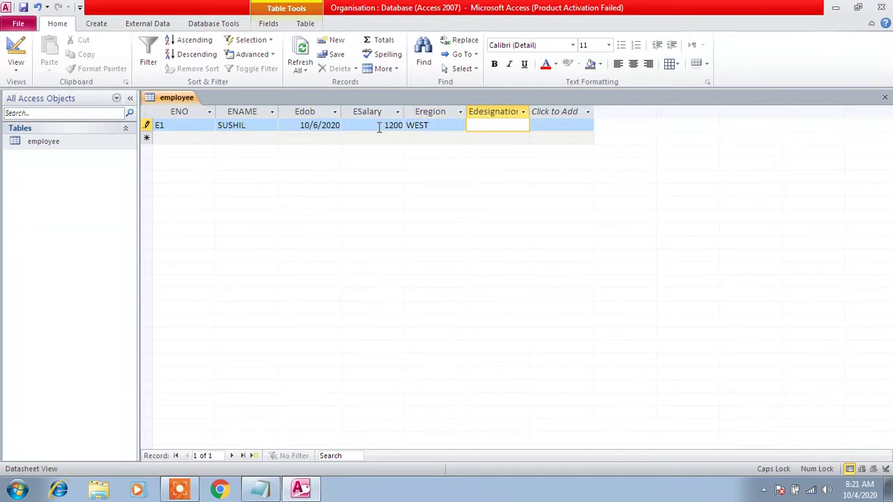
type("WEB DEVELOPER")
key("Return")
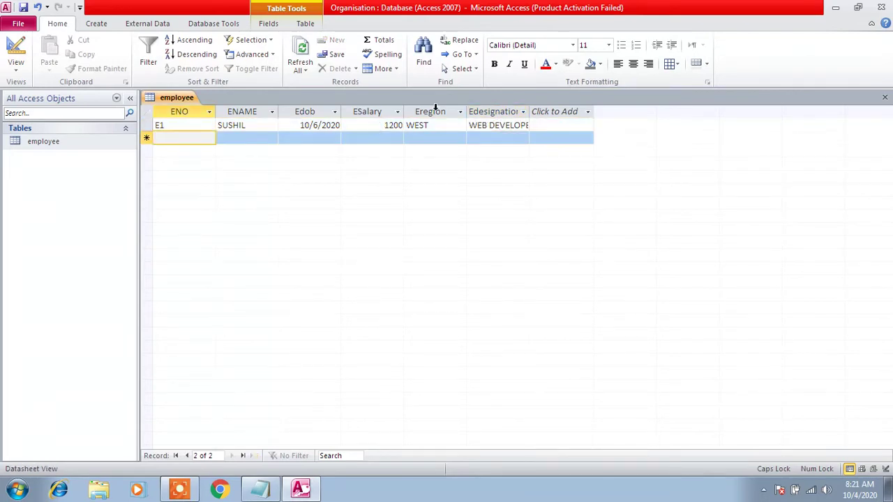
double_click(530, 111)
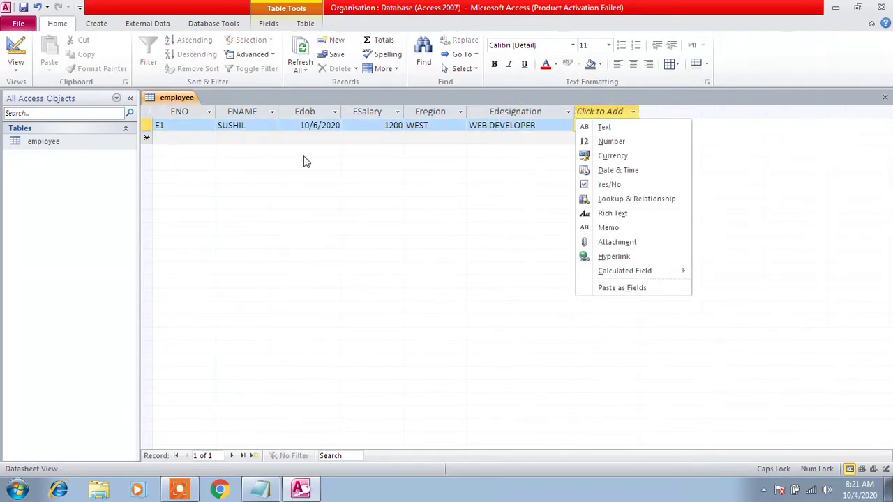
key("Escape")
Start a second record with ENO E2, the employee's name and the date of birth
left_click(200, 136)
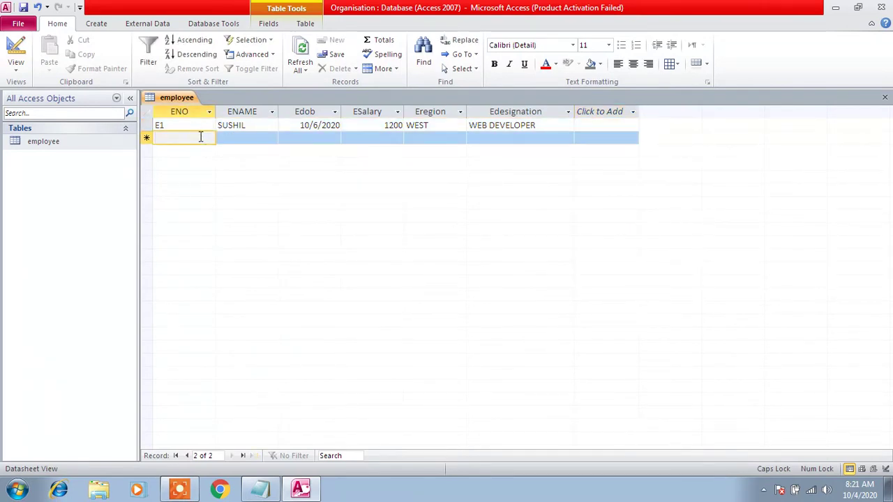
type("E2")
key("Return")
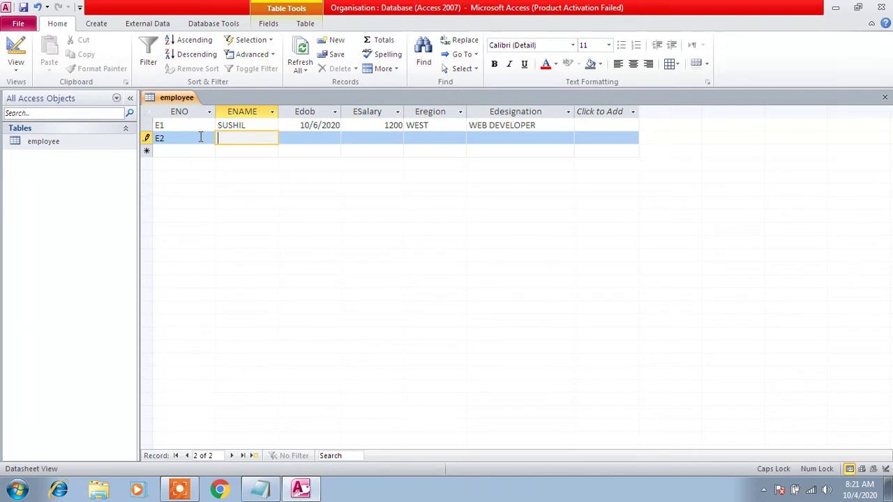
type("KRISHNA")
key("Return")
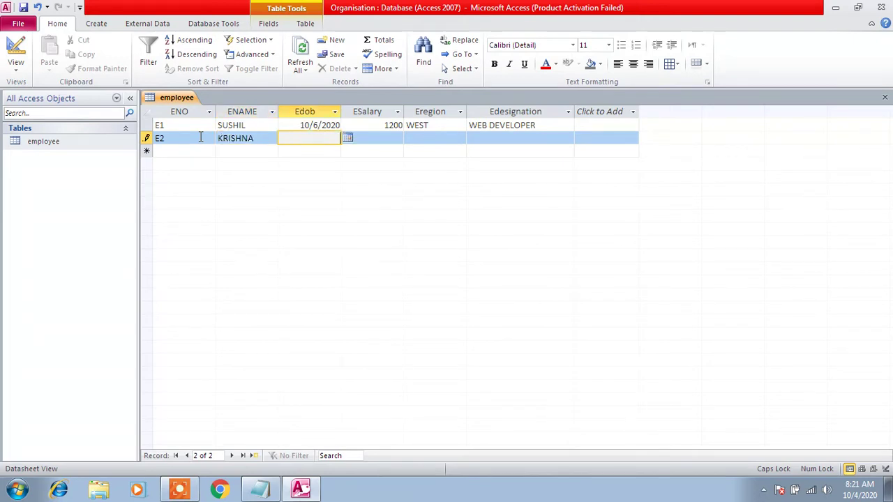
left_click(347, 138)
left_click(295, 205)
Complete record E2 with ESalary 1400, Eregion EAST and Edesignation TEACHER
left_click(387, 143)
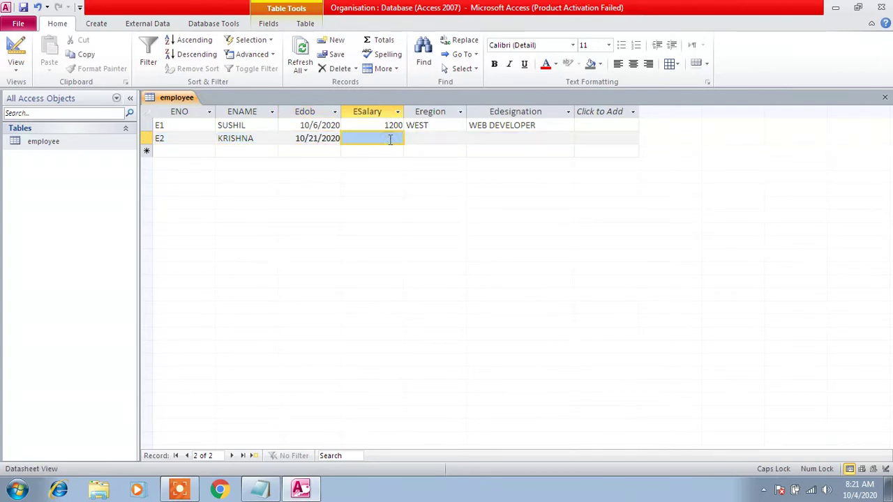
type("1400")
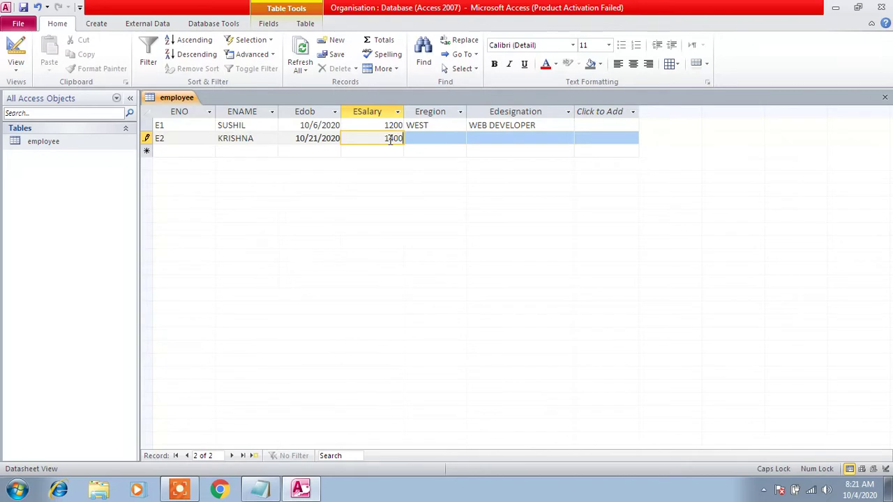
key("Tab")
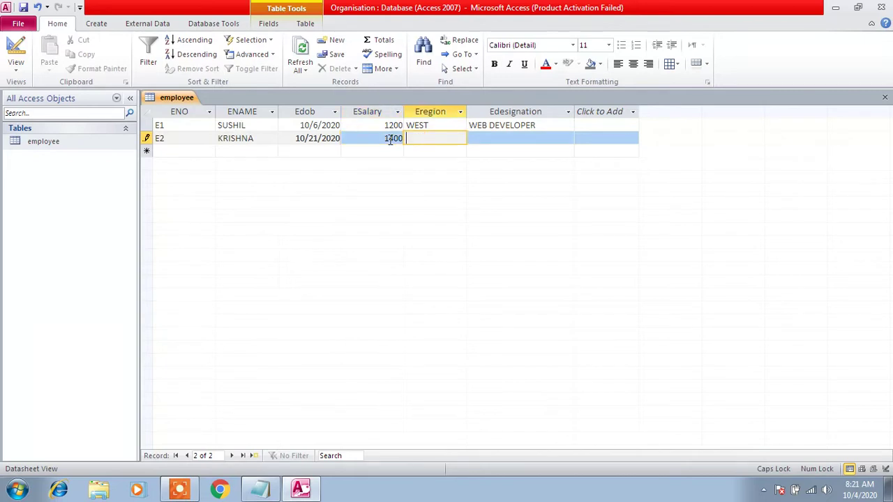
type("EASR")
key("BackSpace")
type("T")
key("Tab")
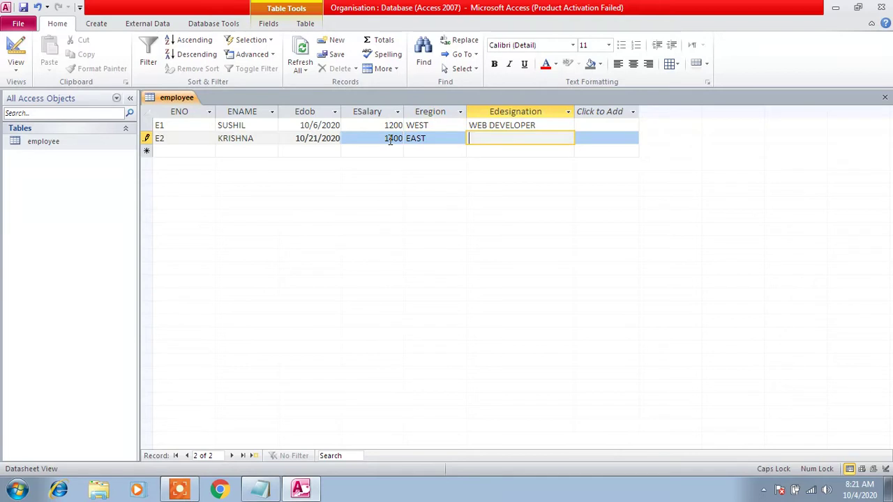
type("TEACHER")
key("Tab")
Start a third record with ENO E3, the employee's name and the date of birth
type("E3")
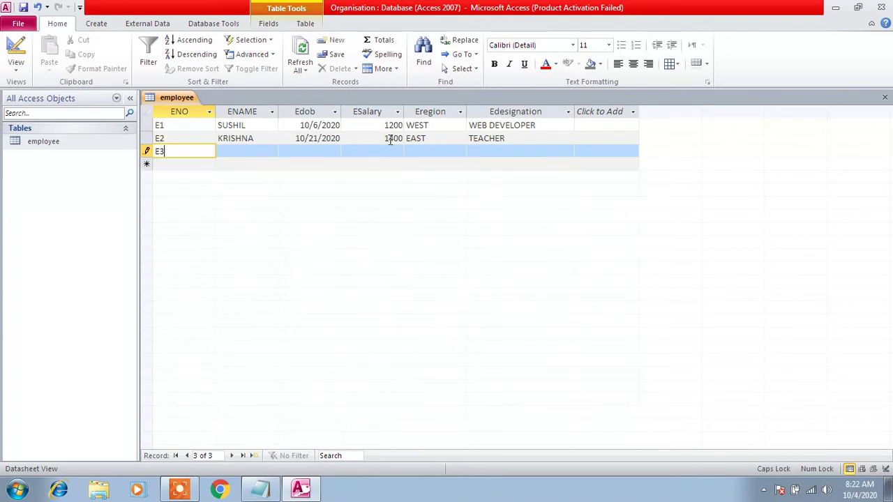
key("Tab")
type("TUFAN")
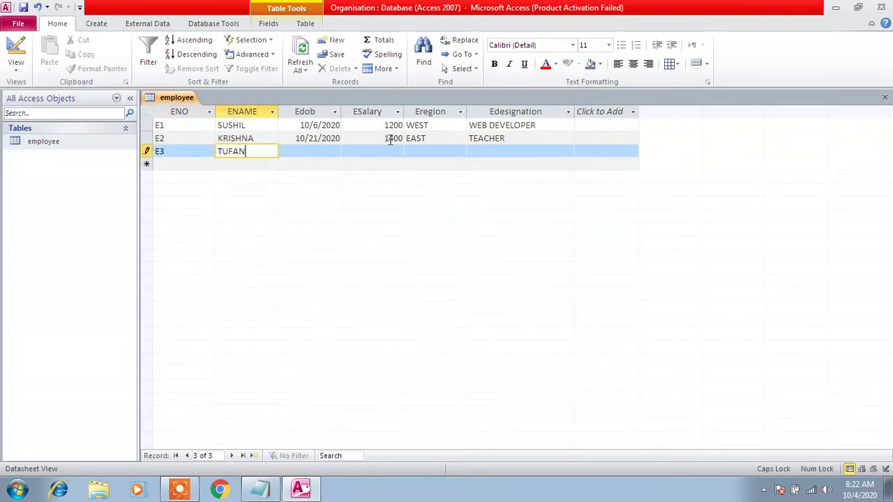
key("Tab")
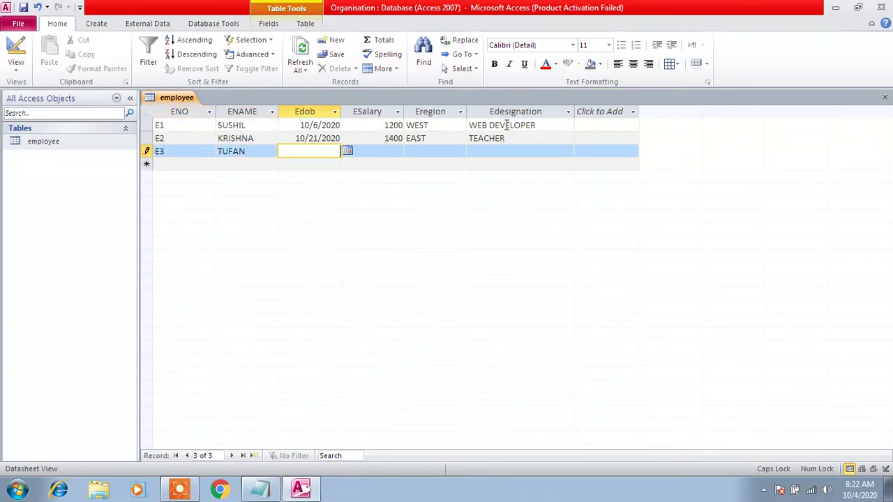
left_click(346, 153)
left_click(329, 151)
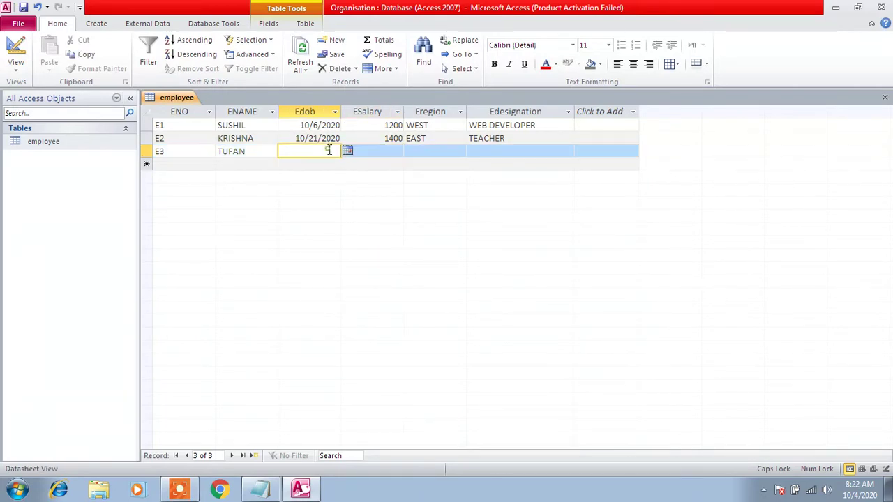
left_click(347, 151)
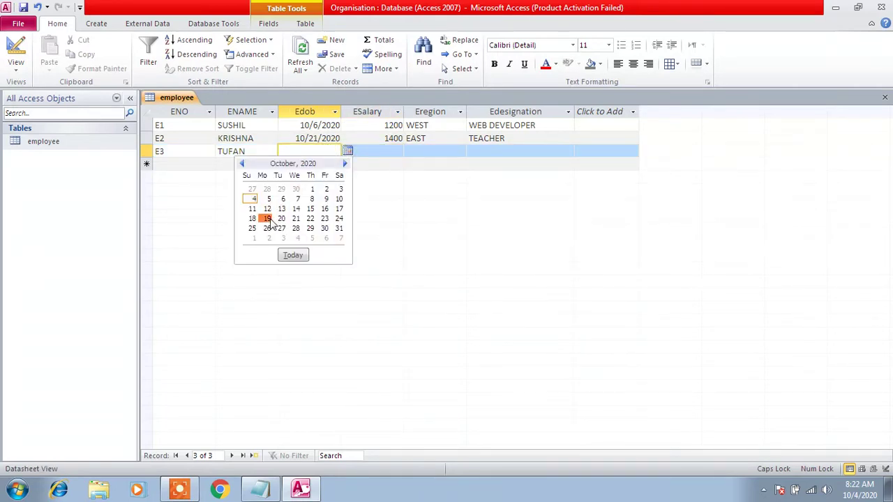
left_click(271, 220)
Enter 1900 as the ESalary of record E3
left_click(380, 152)
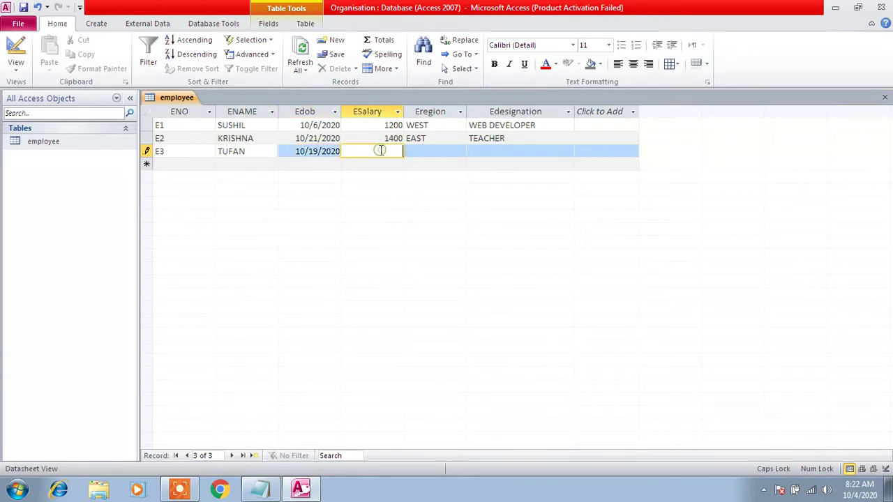
type("1900")
key("Tab")
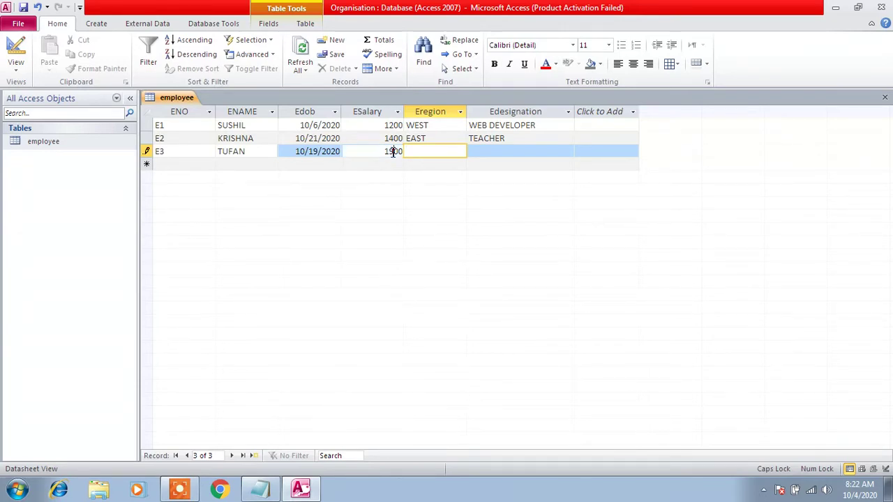
Set the ESalary of record E3 to 1000 and complete it with Eregion SOUTH and Edesignation HR
double_click(393, 152)
type("1000")
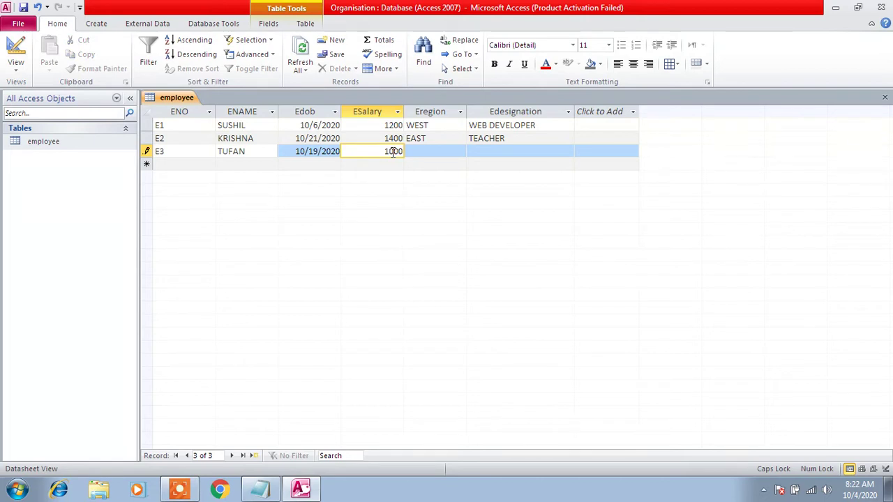
key("Tab")
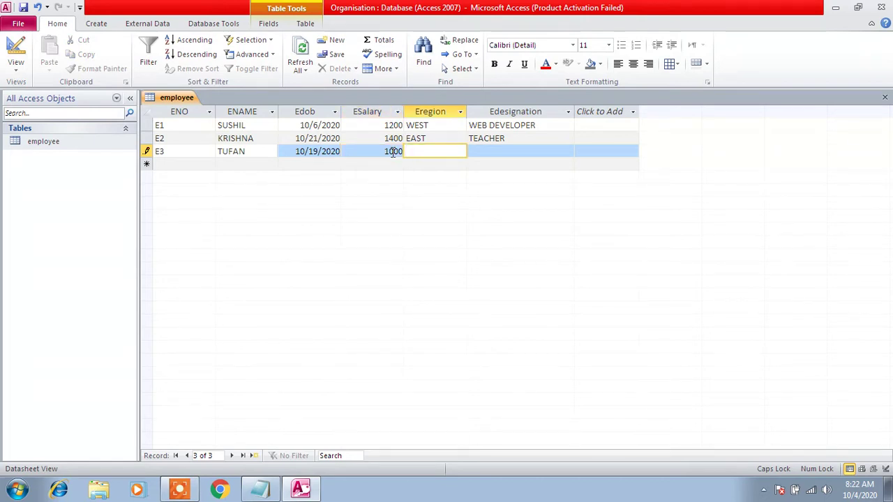
type("SOUTH")
key("Tab")
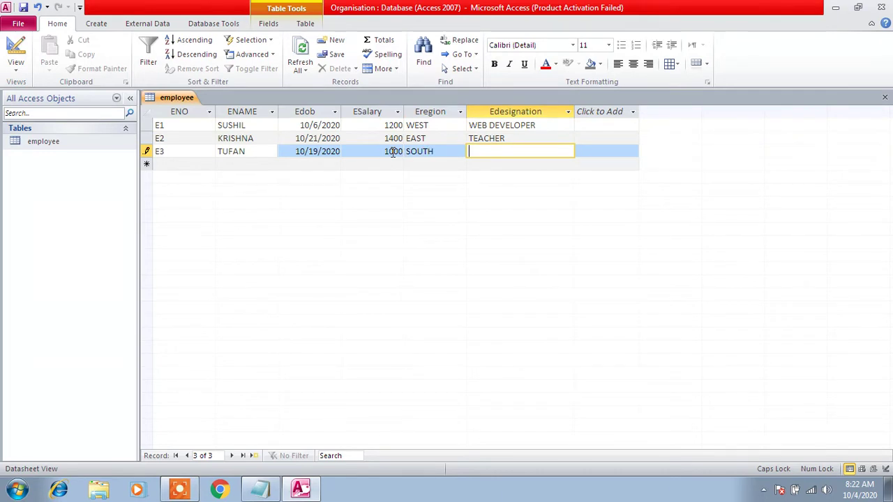
type("HR")
key("Tab")
Start a fourth record with ENO E4, the employee's name and the date of birth
type("E4")
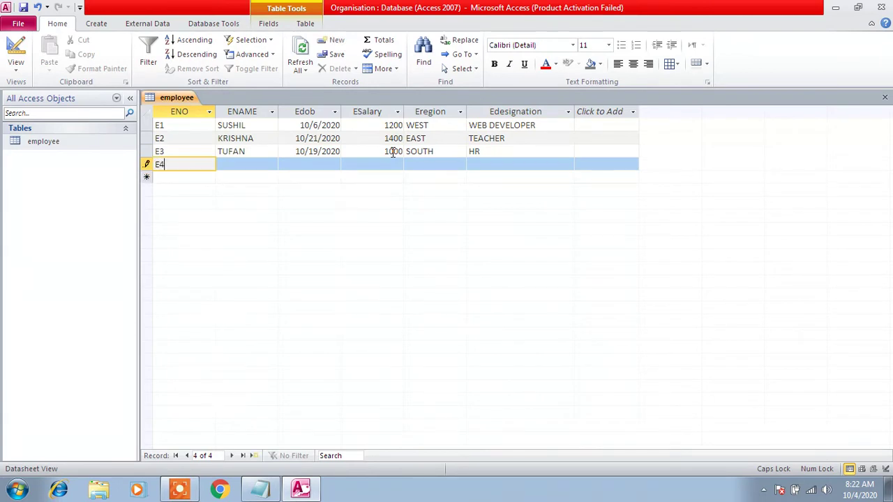
key("Tab")
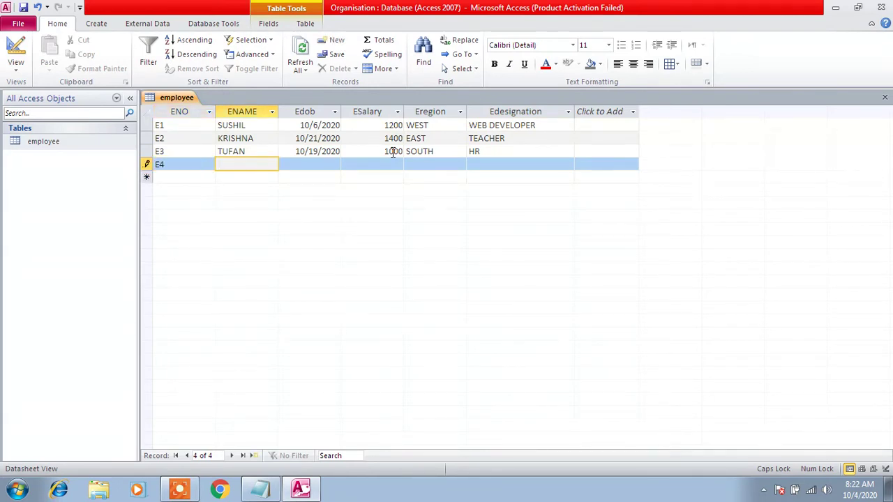
type("DG")
key("Tab")
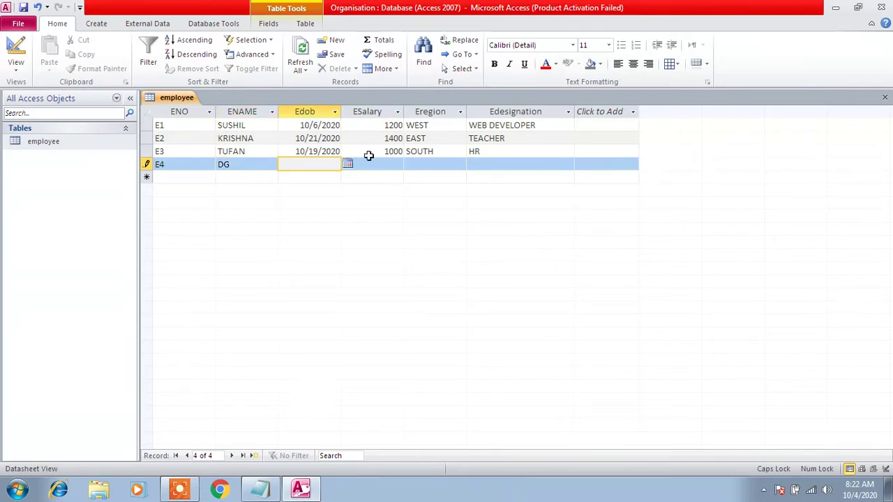
left_click(347, 164)
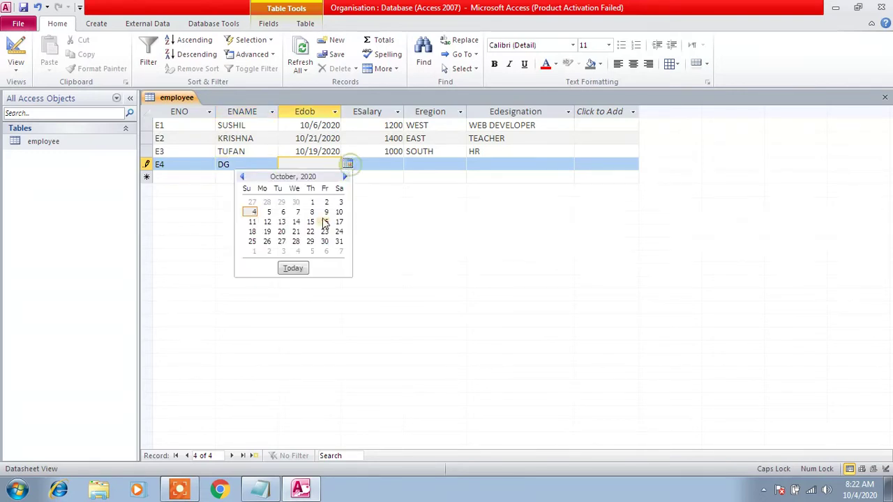
left_click(294, 242)
Complete record E4 with ESalary 1900, Eregion NORTH and Edesignation SALES MANAGER
left_click(394, 163)
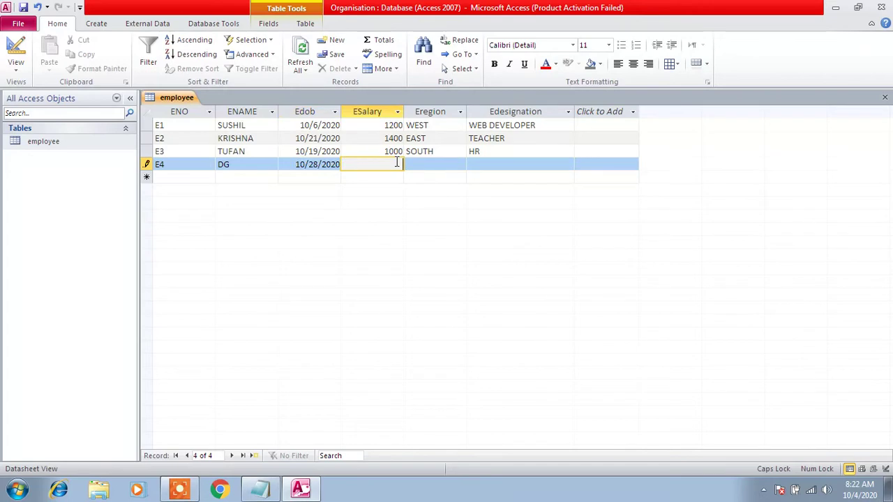
type("1900")
key("Tab")
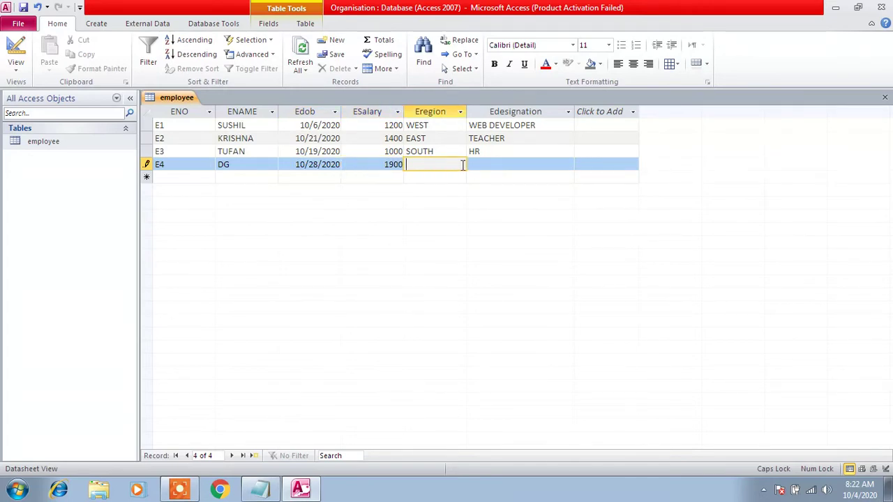
type("NORTH")
key("Tab")
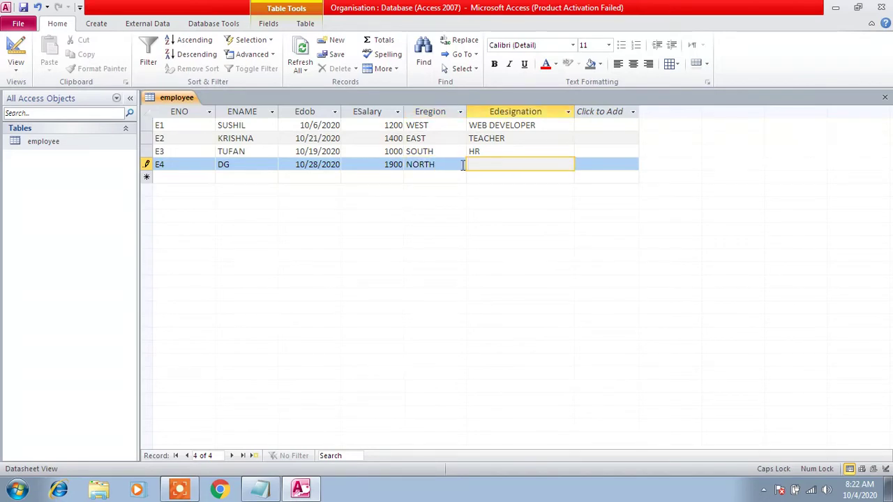
type("SALES MANAGER")
key("Tab")
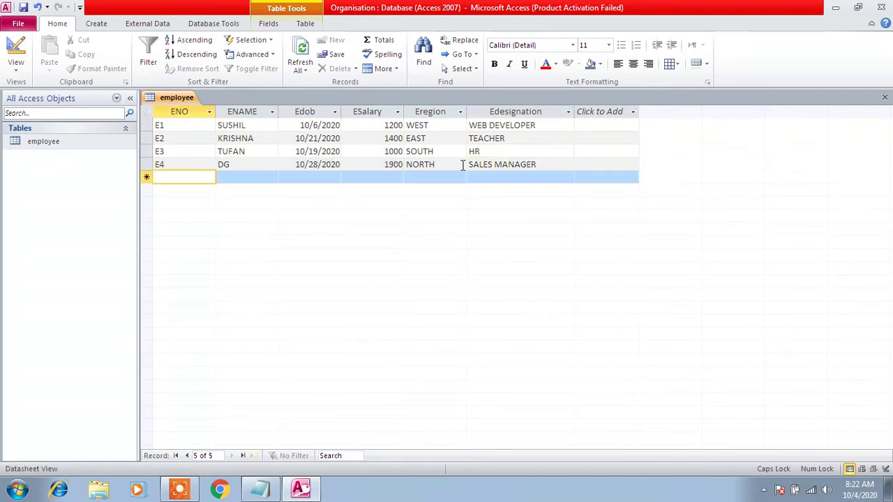
Start a fifth record with ENO E5, the employee's name and the date of birth
type("E5")
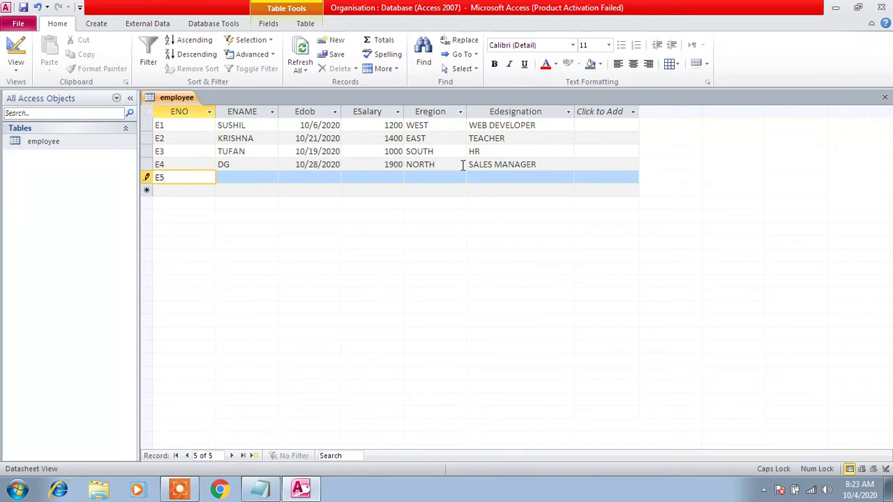
key("Tab")
type("SWR")
key("Tab")
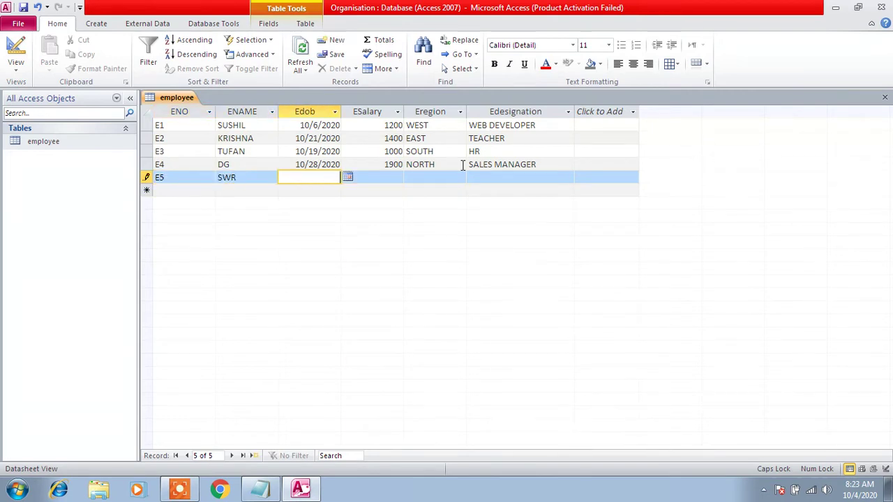
left_click(347, 178)
left_click(252, 234)
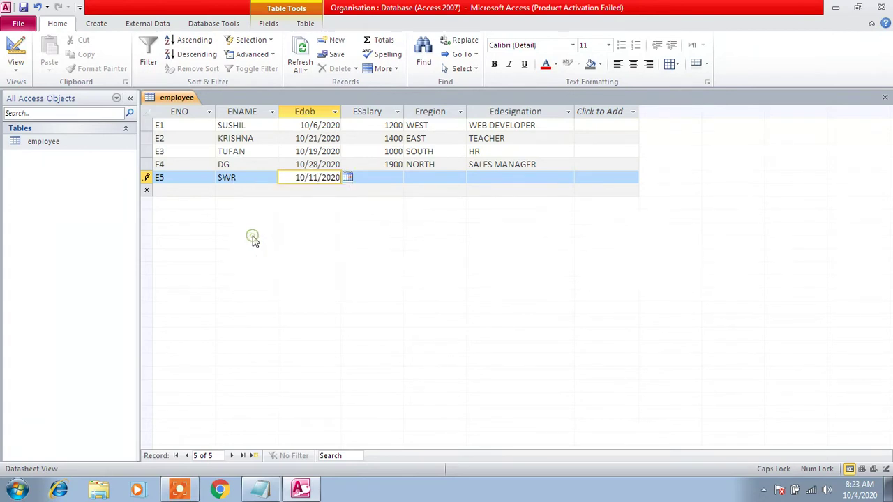
Complete record E5 with ESalary 2000, Eregion EAST and Edesignation ASST MANAGER
left_click(384, 180)
type("1200")
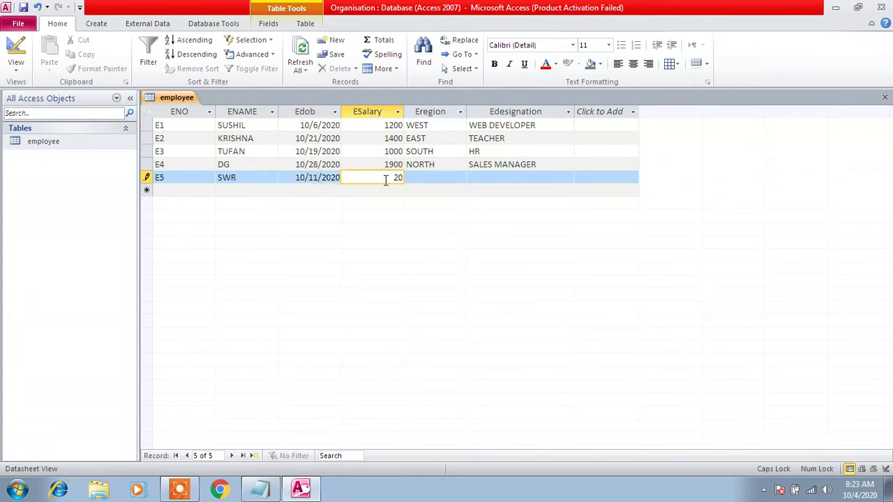
type("00")
key("Tab")
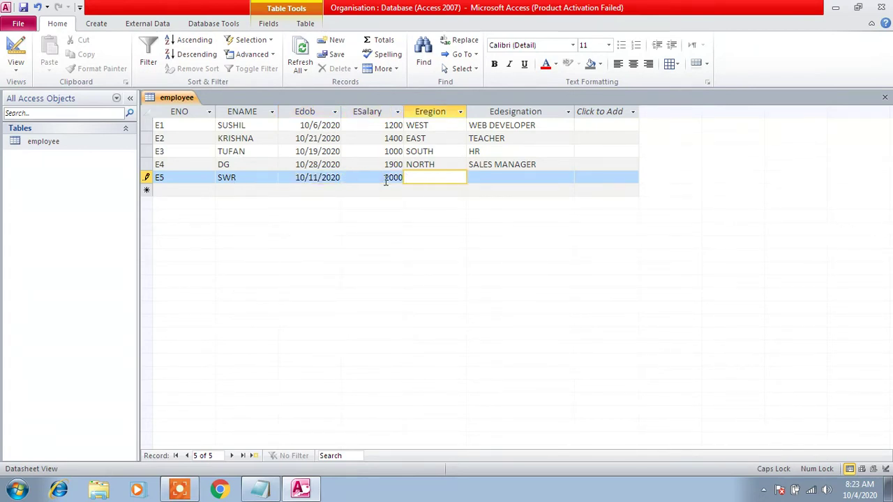
type("EAST")
key("Tab")
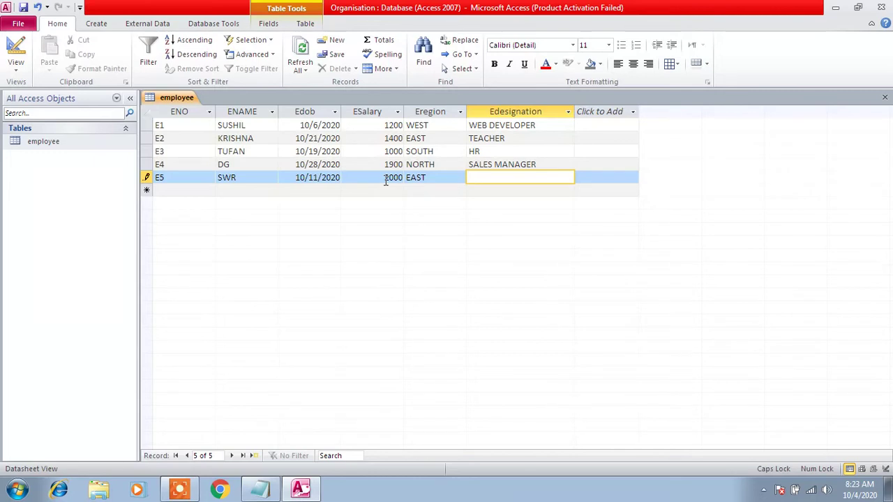
type("ASST MANAGER")
key("Tab")
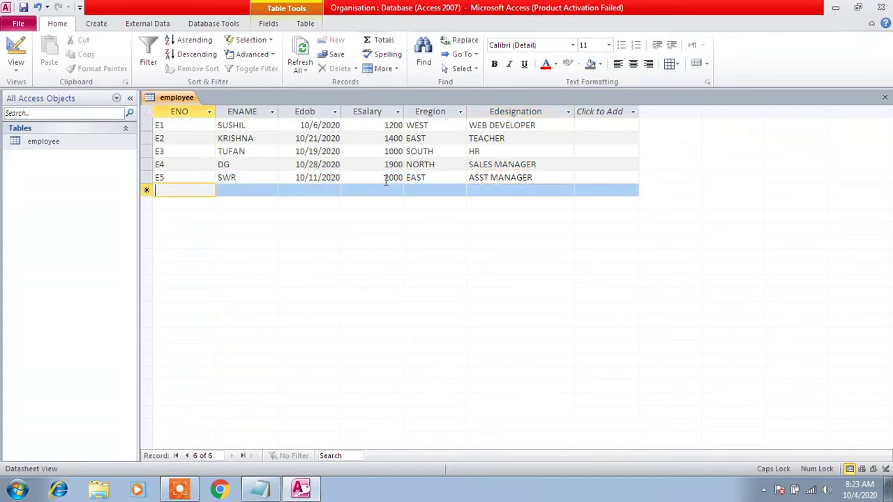
Start a sixth record with ENO E6, the employee's name and the date of birth
type("E6")
key("Tab")
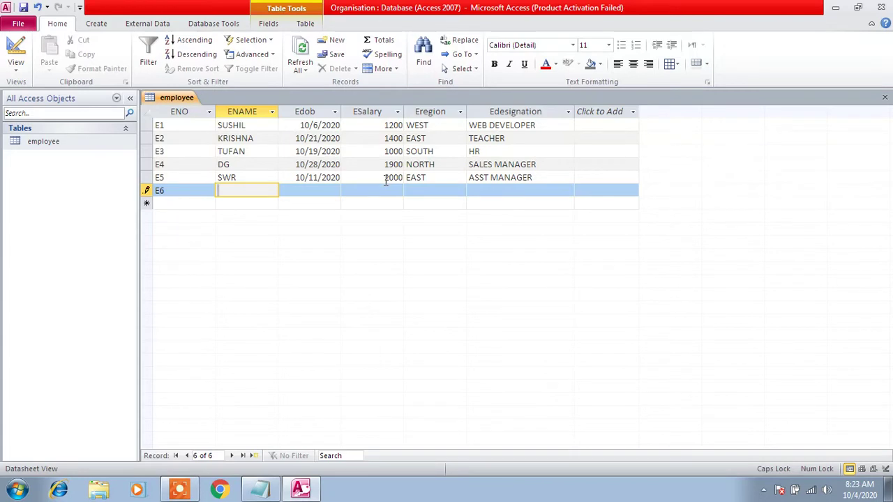
type("TULIKA")
key("Tab")
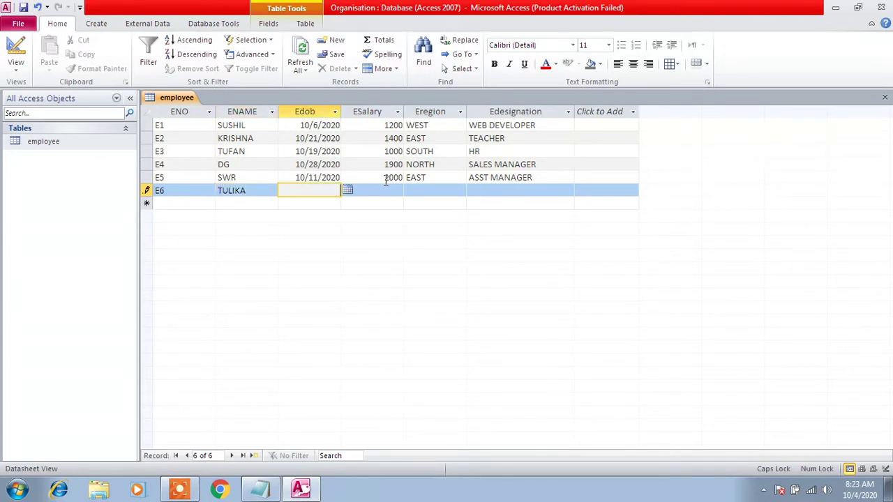
left_click(347, 191)
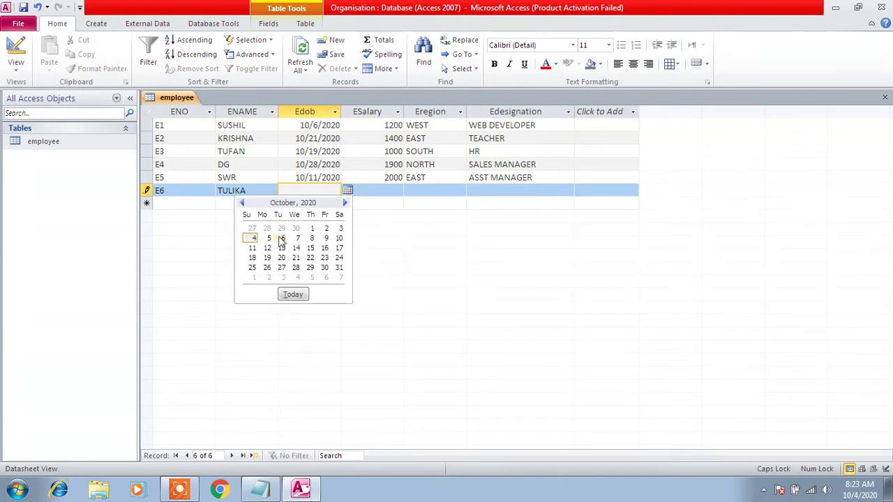
left_click(267, 267)
Fill record E6 with an ESalary amount, Eregion SOUTH and the Edesignation text BRANCH
left_click(389, 190)
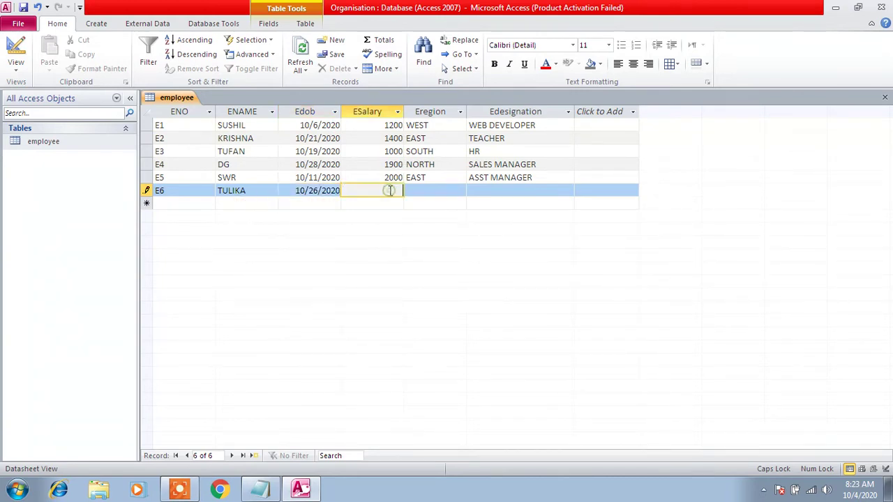
type("23")
key("BackSpace")
type("00")
key("Tab")
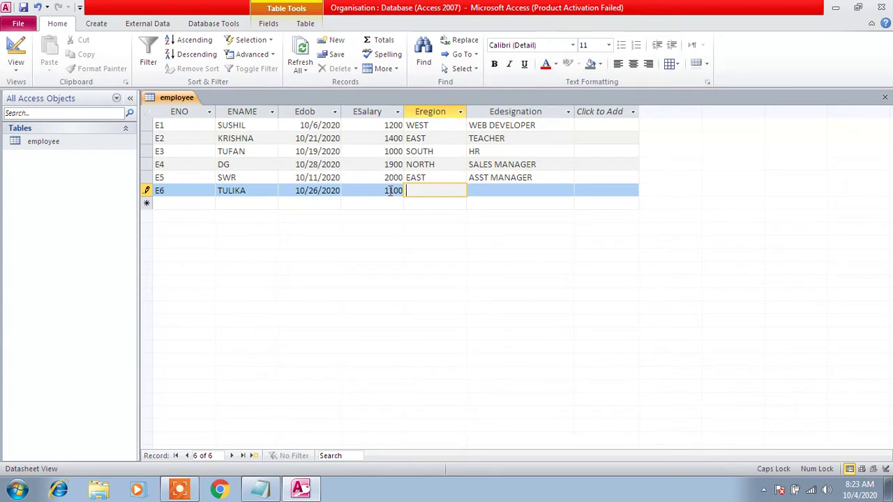
type("SOUTH")
key("Tab")
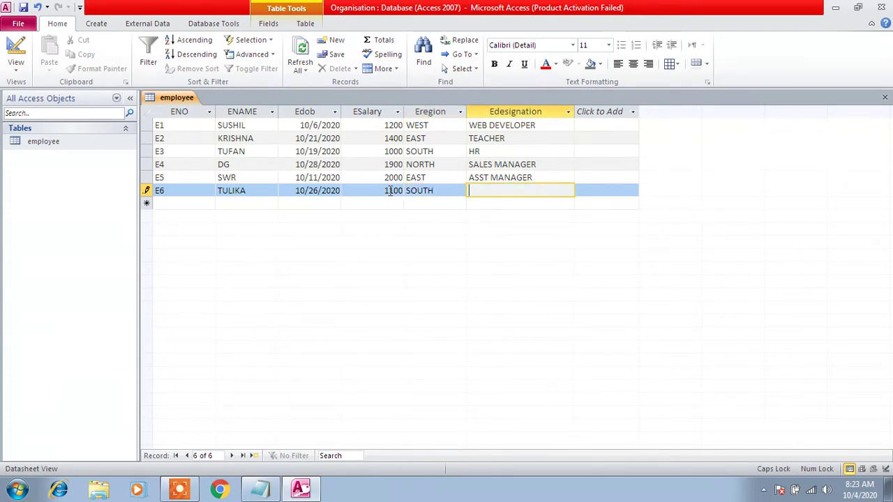
type("BRANCH")
Set the ESalary of record E6 to 2100 and extend its Edesignation to BRANCH MANAGER
left_click(391, 190)
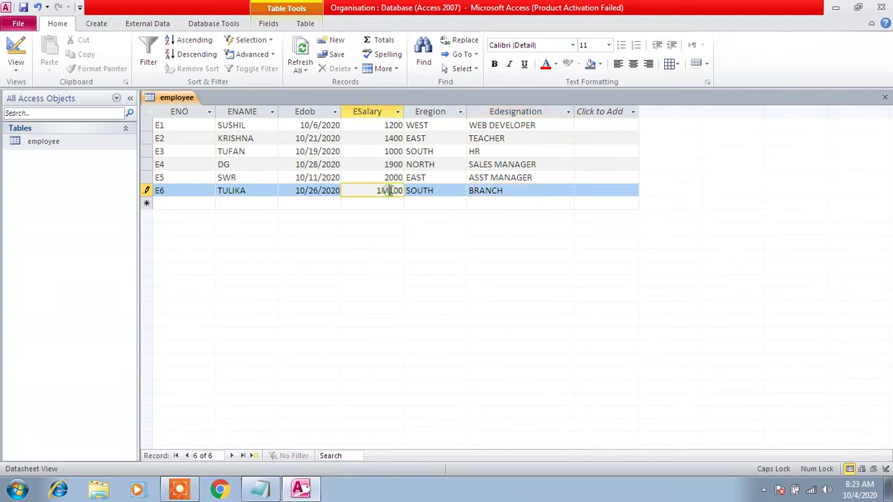
key("BackSpace")
type("2")
key("Tab")
key("Tab")
key("Tab")
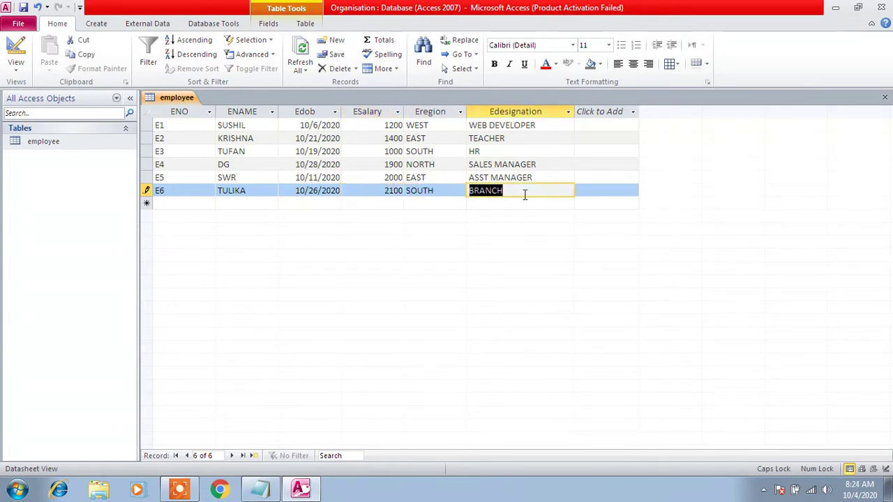
type("MANAGE")
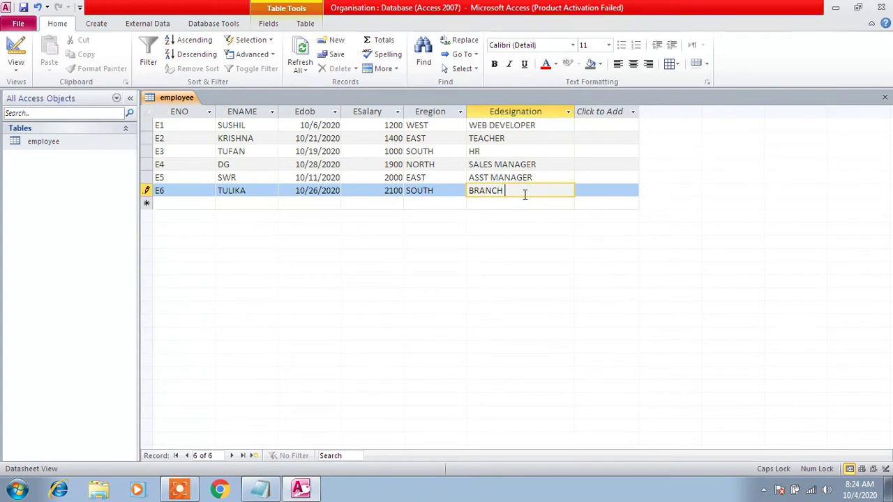
type("R")
key("Tab")
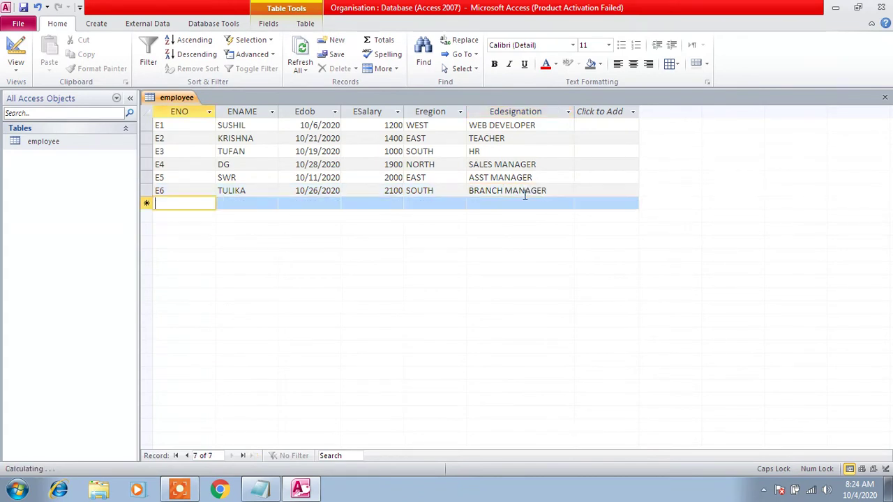
Start a seventh record with ENO E7, the employee's name and the date of birth
type("E7")
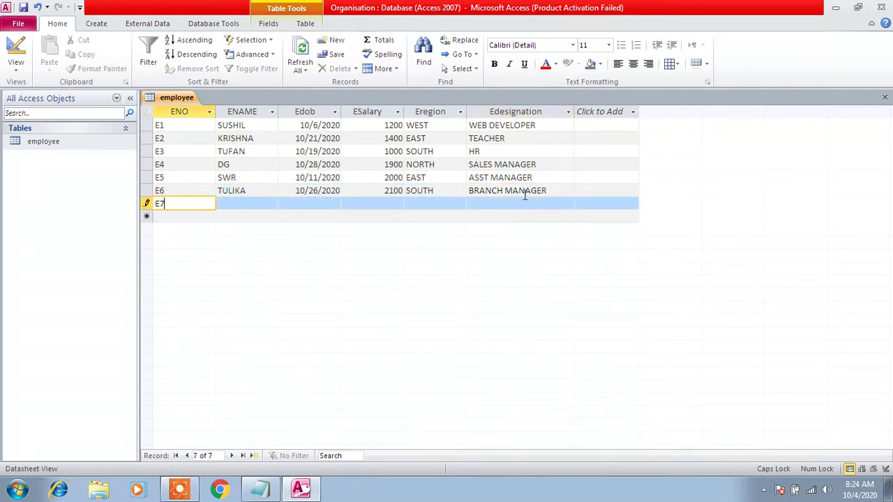
key("Tab")
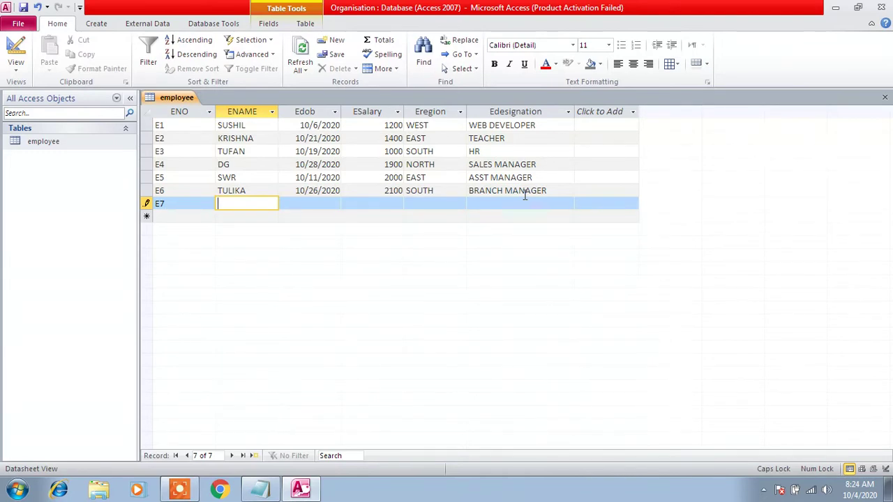
type("PRABESH")
key("Tab")
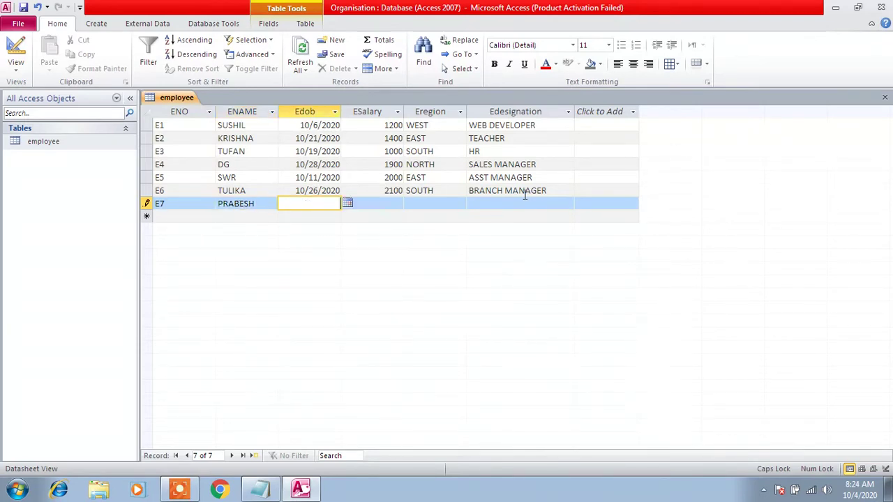
left_click(349, 203)
left_click(266, 270)
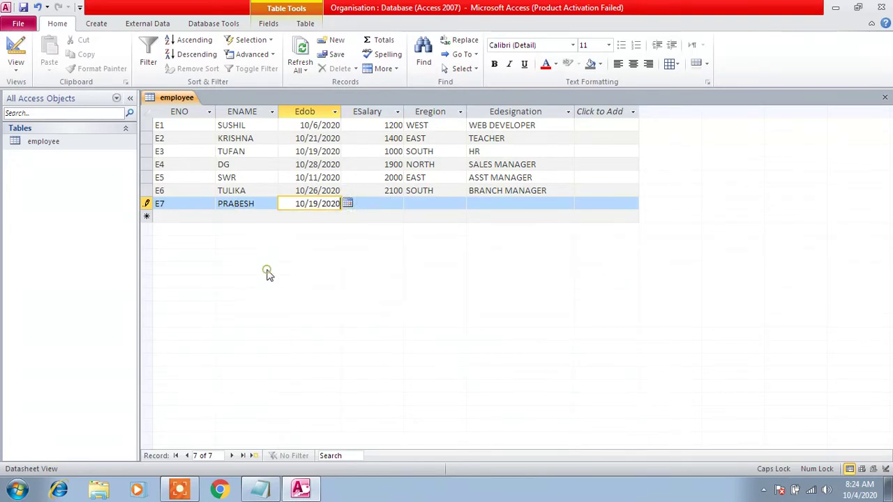
Complete record E7 with ESalary 2800, Eregion WEST and Edesignation AREA MANAGER
left_click(391, 204)
type("2")
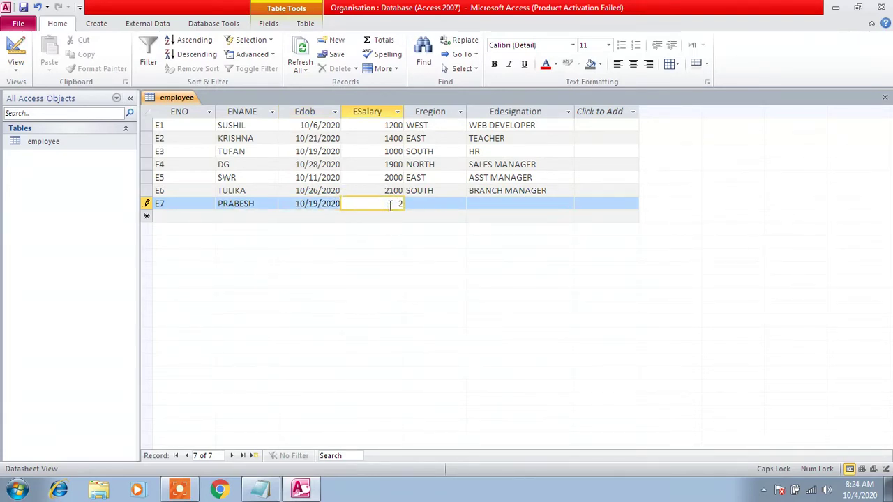
type("800")
key("Tab")
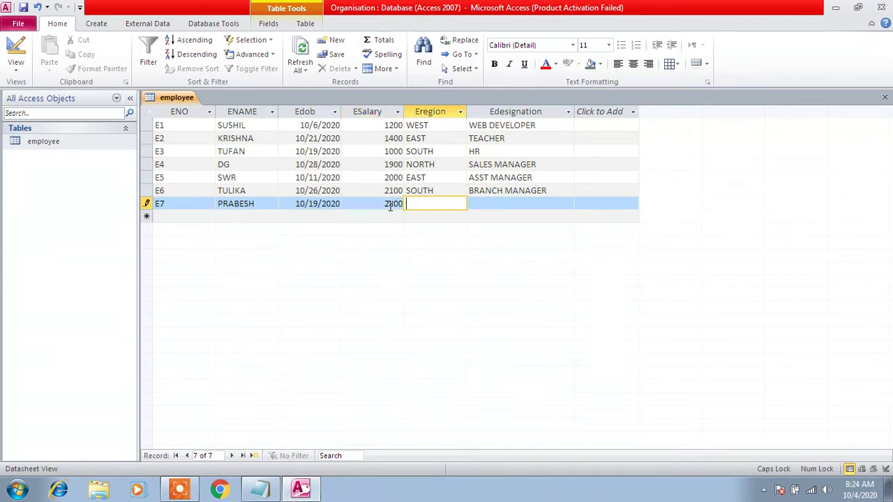
type("WEST")
key("Tab")
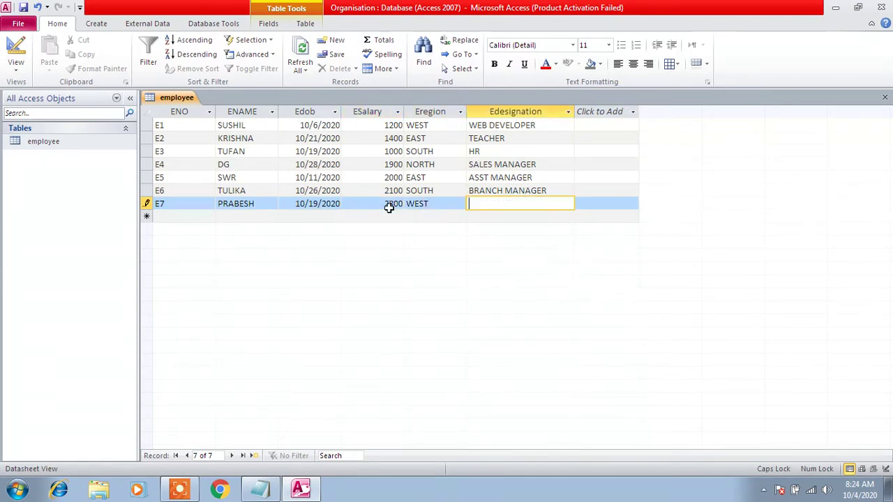
type("AREA MANAGER")
key("Tab")
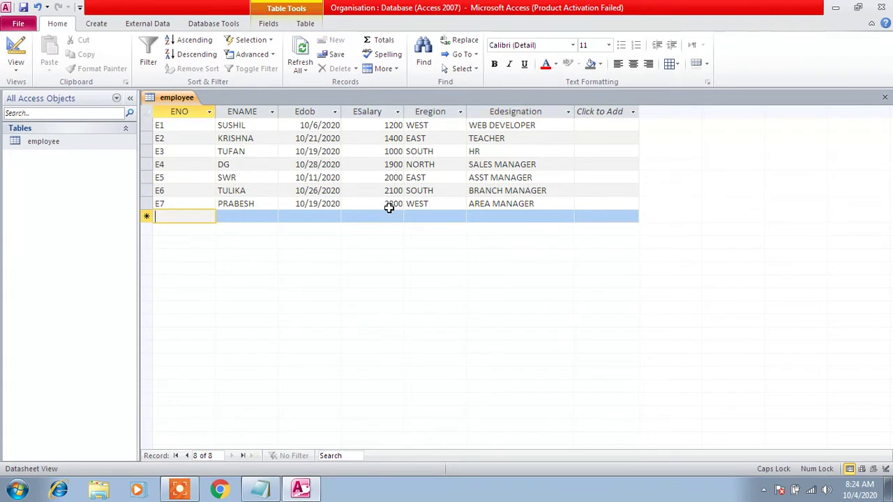
Start an eighth record with ENO E8, the employee's name and the date of birth
type("E8")
key("Tab")
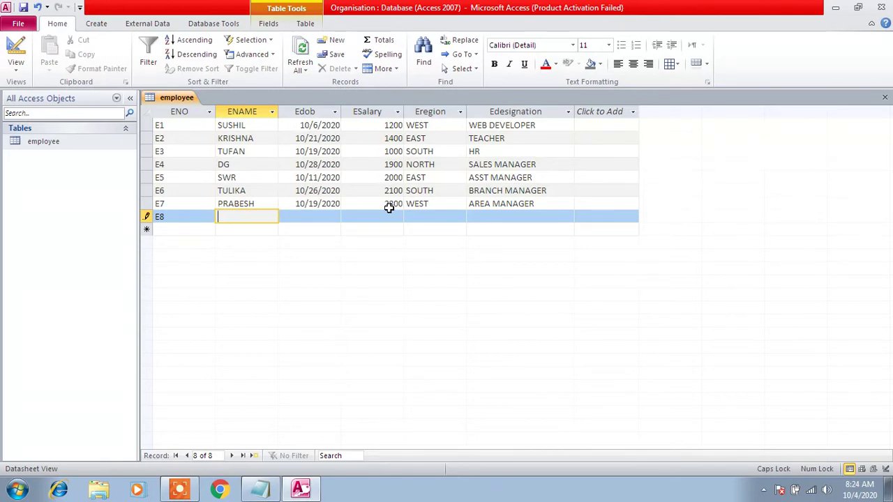
type("ANUP")
key("Tab")
left_click(342, 220)
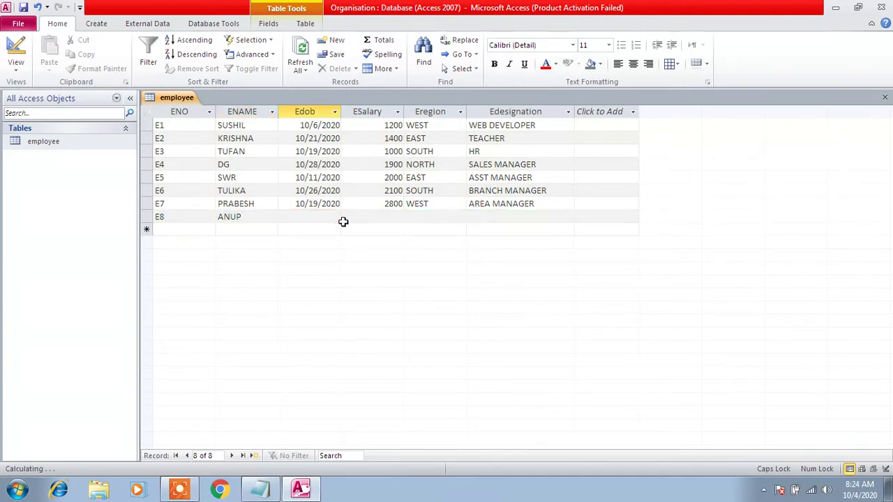
left_click(331, 218)
left_click(347, 216)
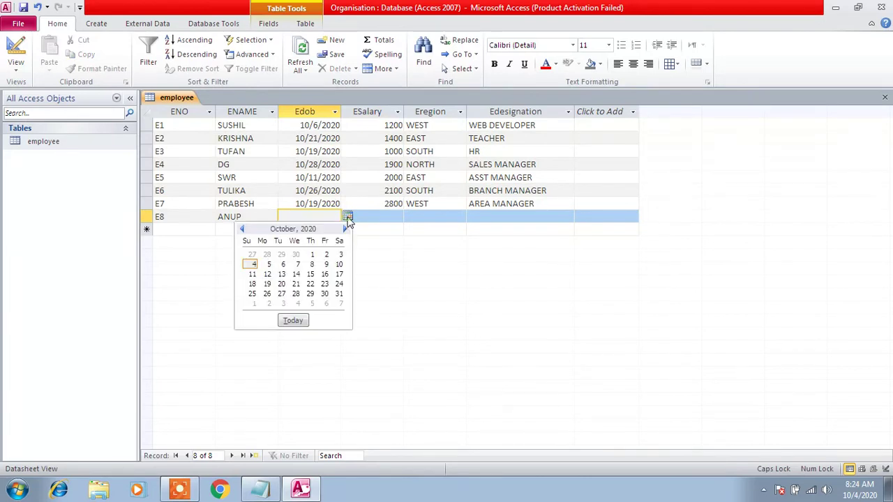
left_click(295, 293)
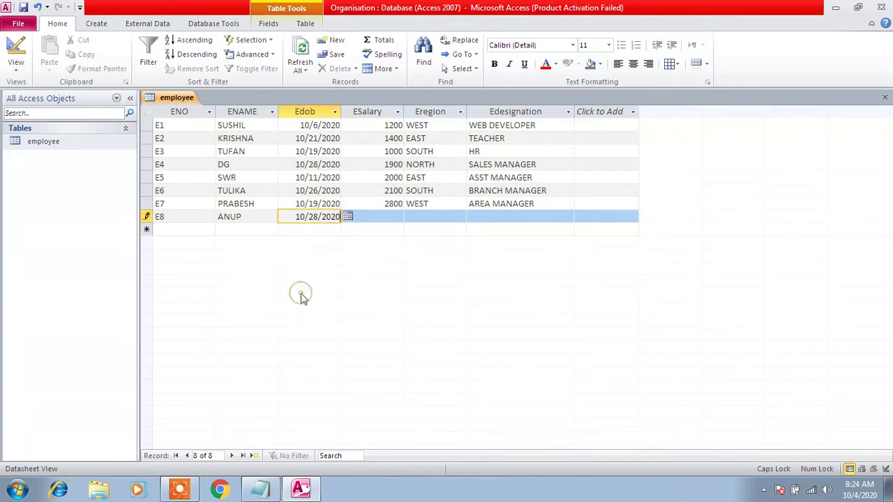
Complete record E8 with ESalary 3900, Eregion NORTH and Edesignation IT MANAGER
left_click(392, 217)
type("3500")
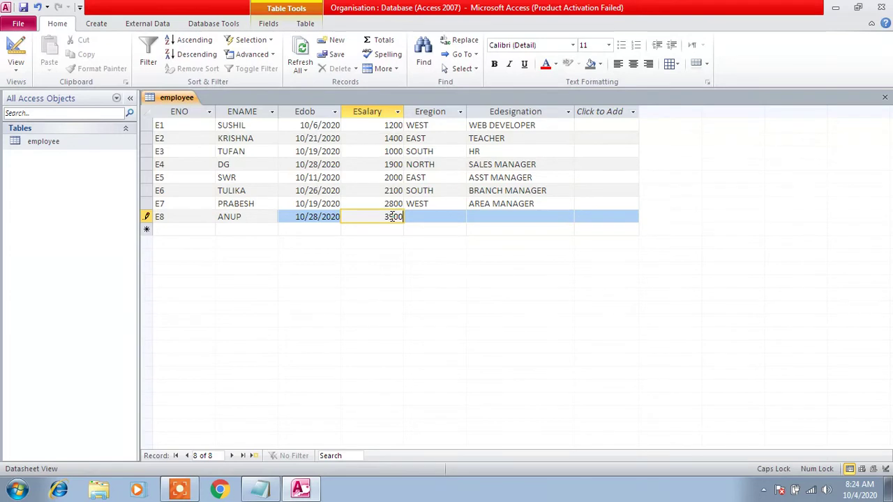
key("Tab")
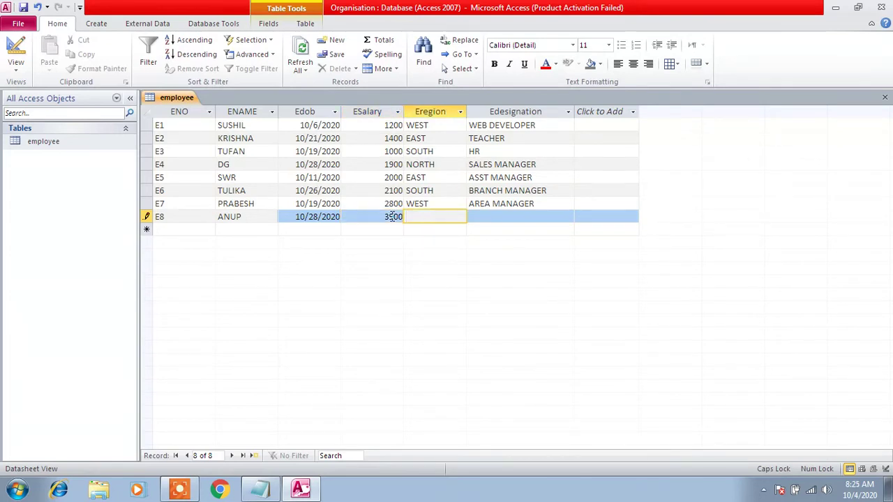
type("NORTH")
key("Tab")
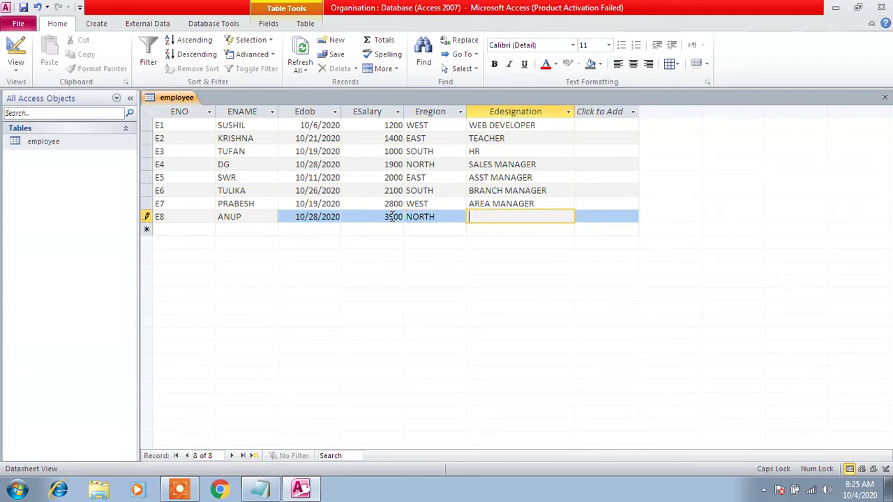
type("IT MANAGER")
key("Tab")
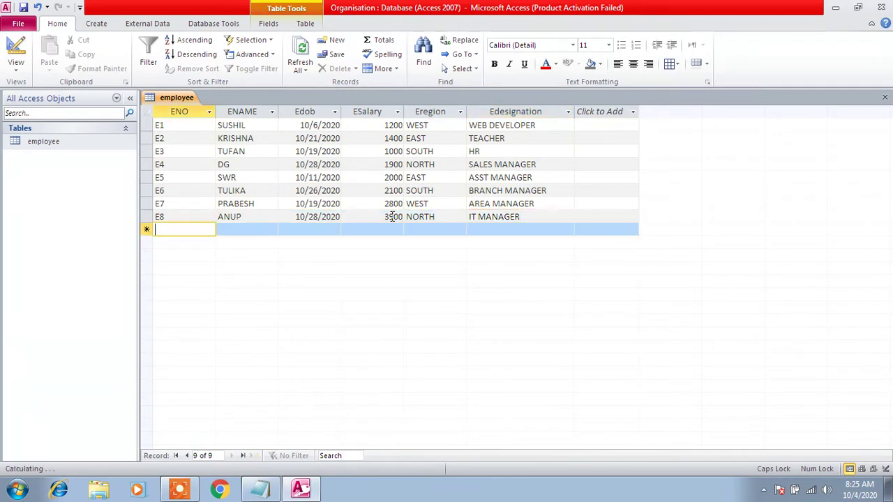
Start a ninth record with ENO E9, the employee's name and the date of birth
type("E9")
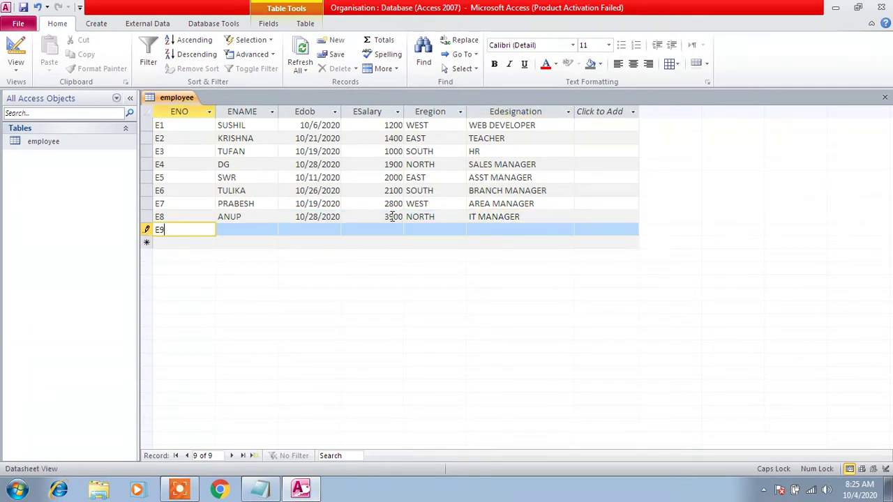
key("Tab")
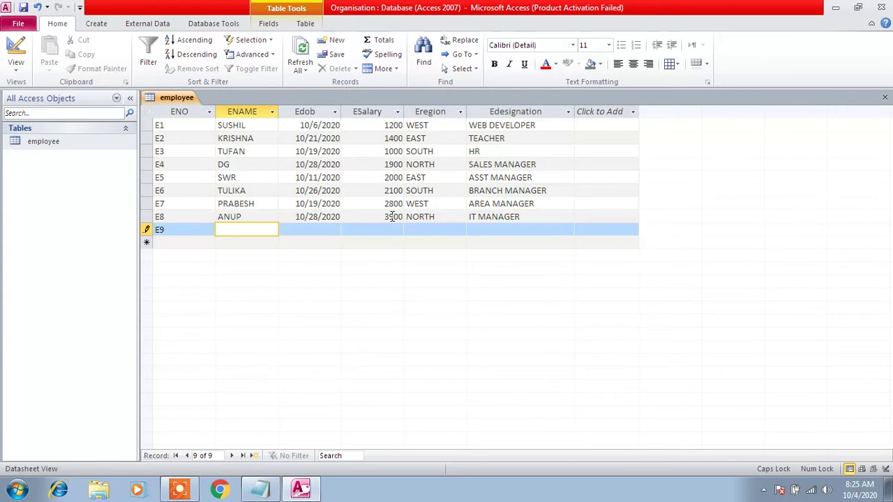
type("MADHURI")
key("Tab")
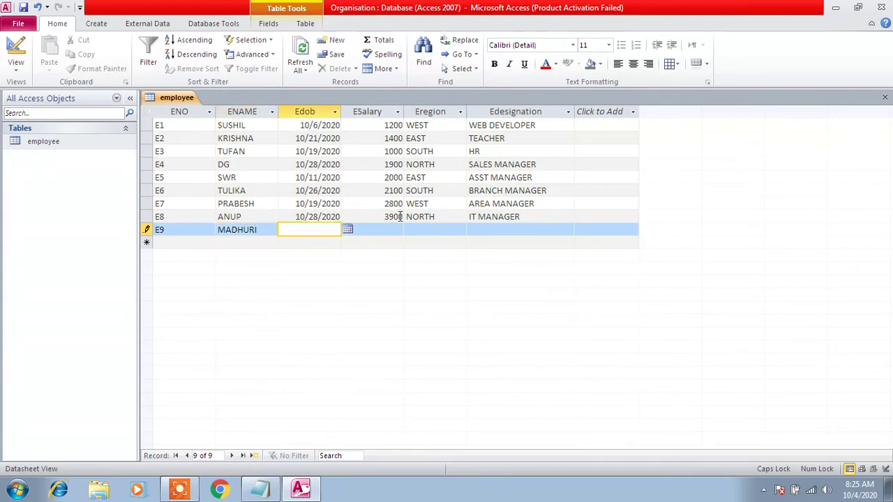
left_click(347, 230)
left_click(269, 309)
Complete record E9 with ESalary 4900, Eregion WEST and Edesignation HOD OF HINDI
left_click(393, 231)
type("4900")
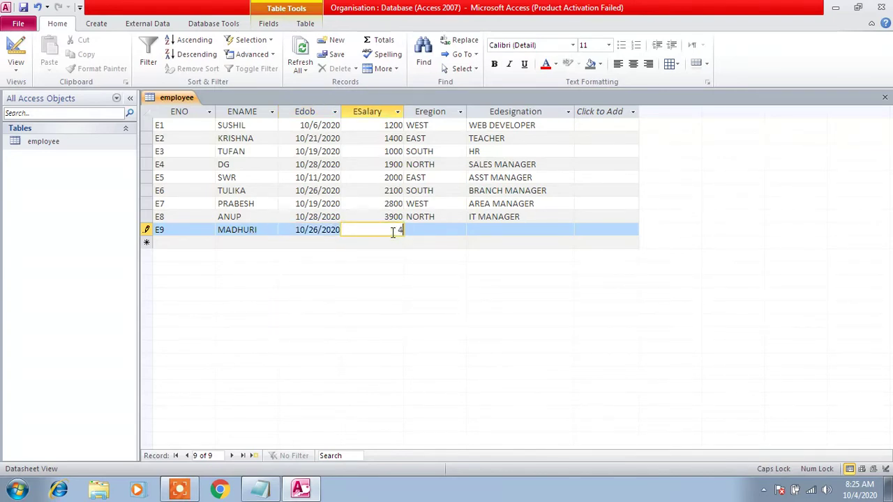
key("Tab")
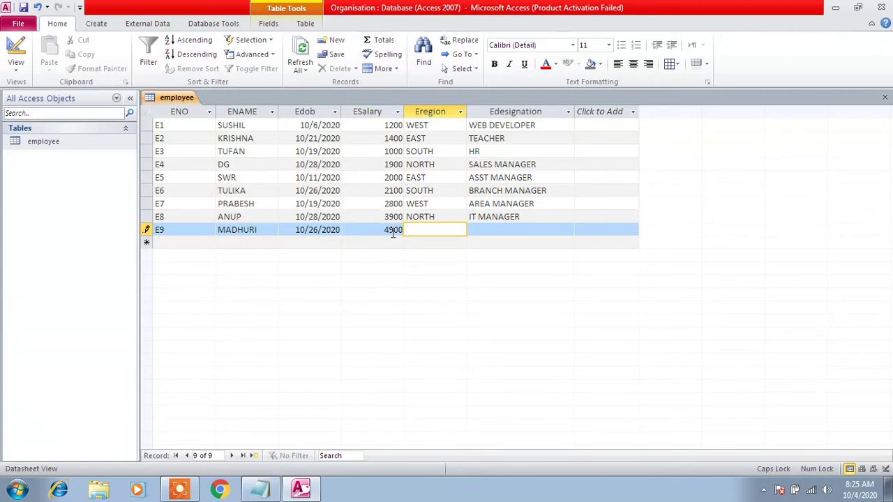
type("WEST")
key("Tab")
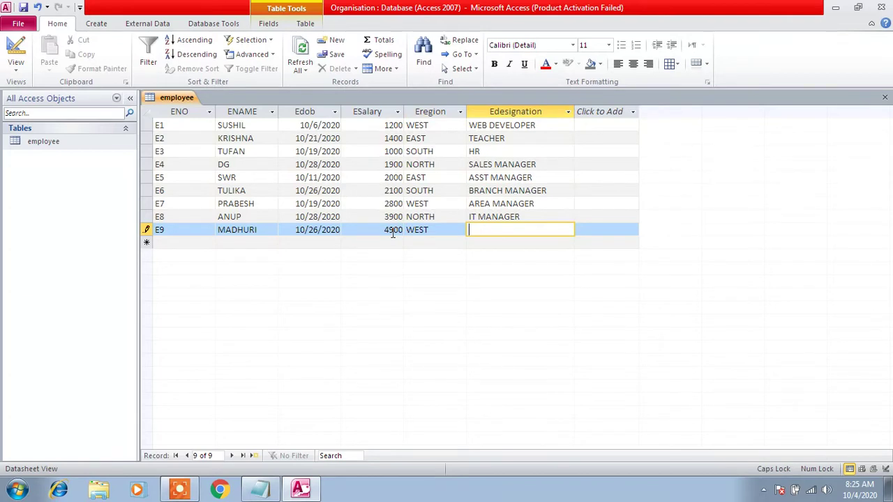
type("HOD OF HINDI")
key("Return")
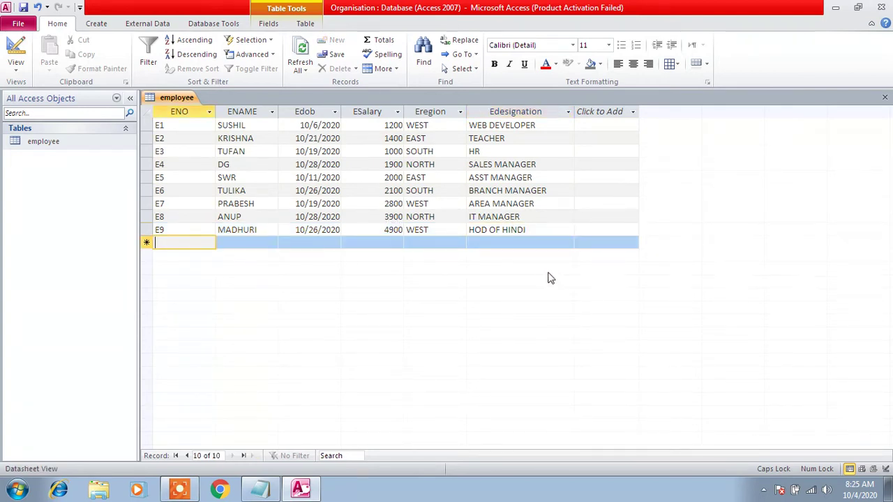
Start a tenth record with ENO E10, the employee's name and the date of birth
type("E10")
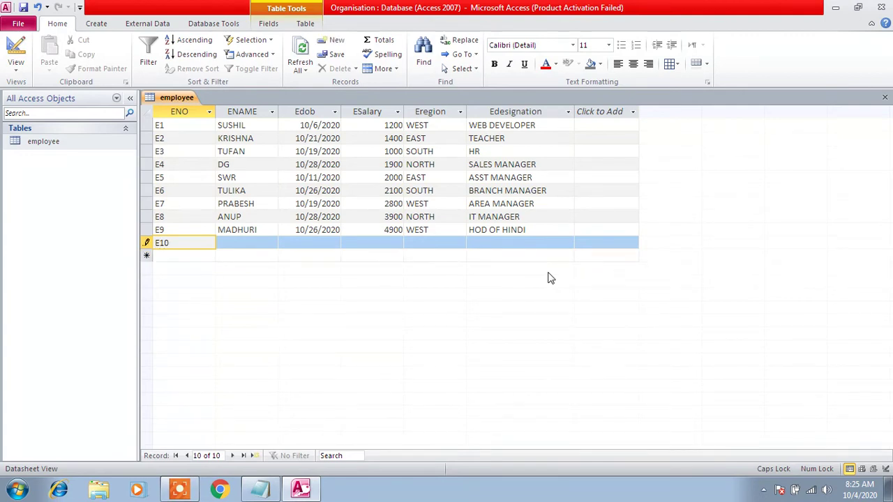
key("Tab")
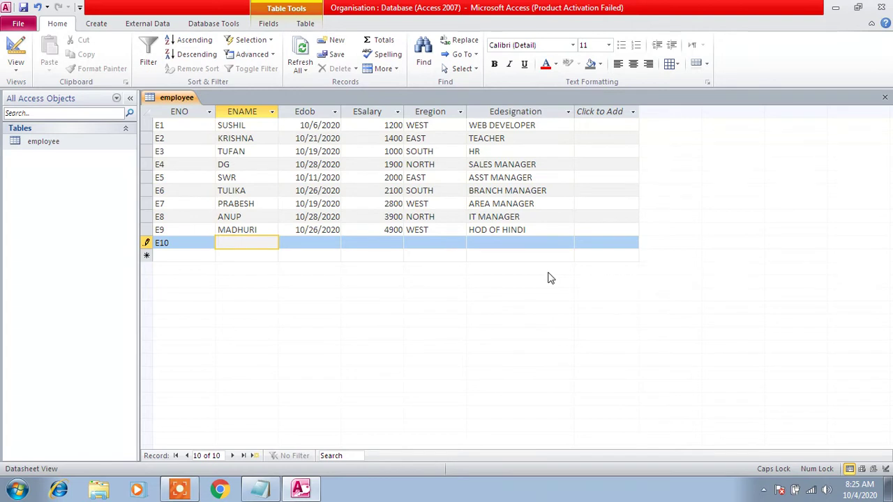
type("ABHISHEJ")
key("BackSpace")
type("K")
key("Tab")
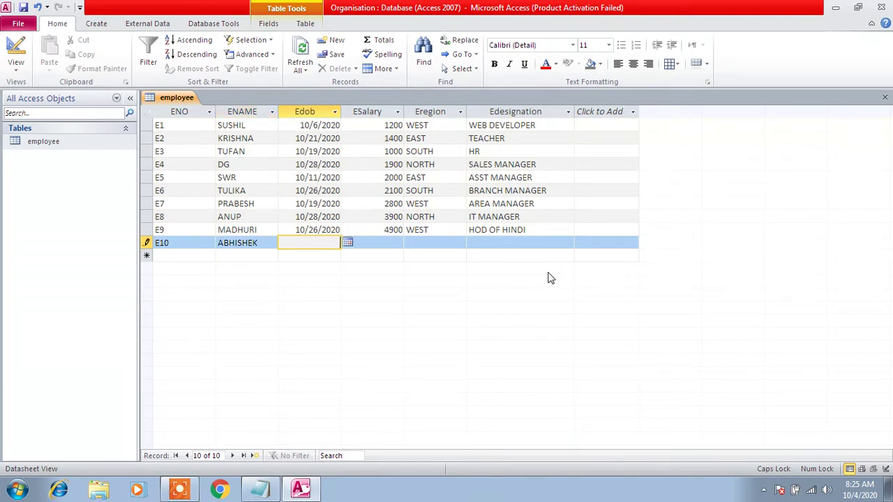
left_click(348, 242)
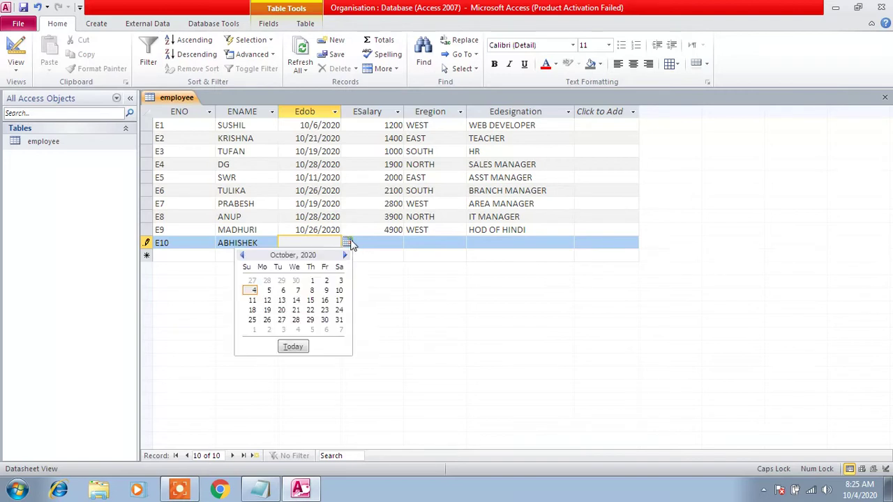
left_click(324, 320)
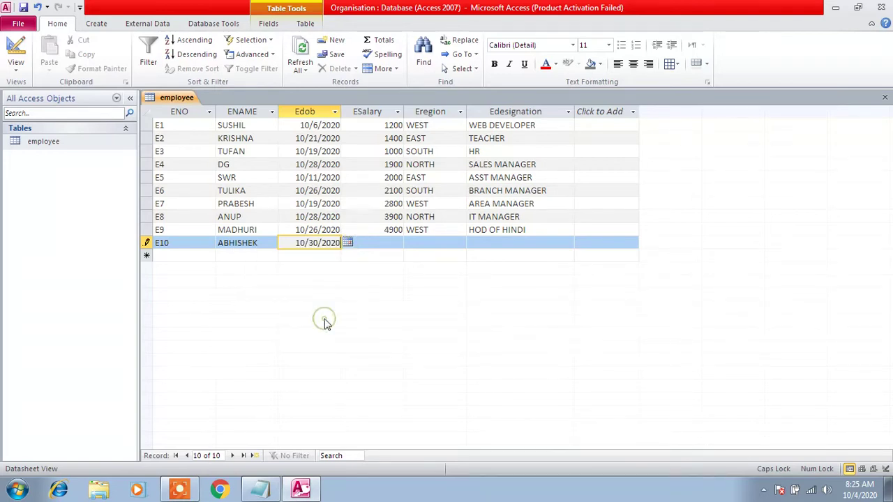
Complete record E10 with ESalary 5900, Eregion EAST and Edesignation MARKETING MANAGER
left_click(399, 242)
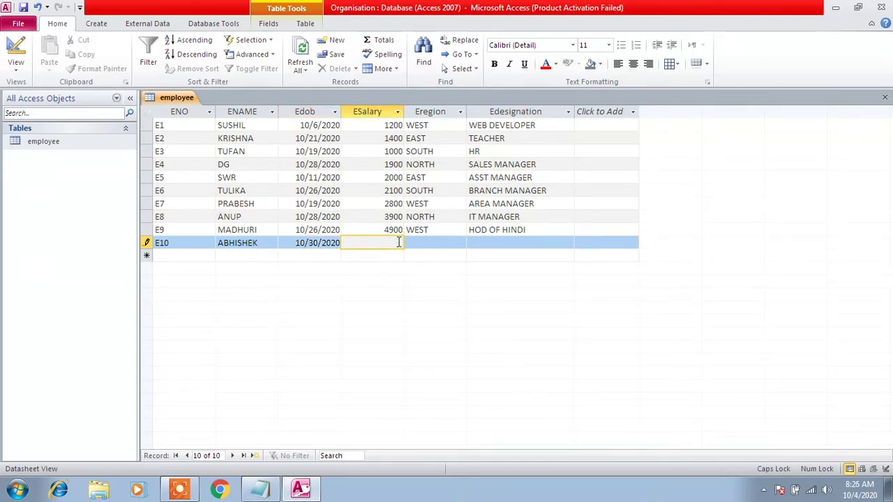
type("5900")
key("Tab")
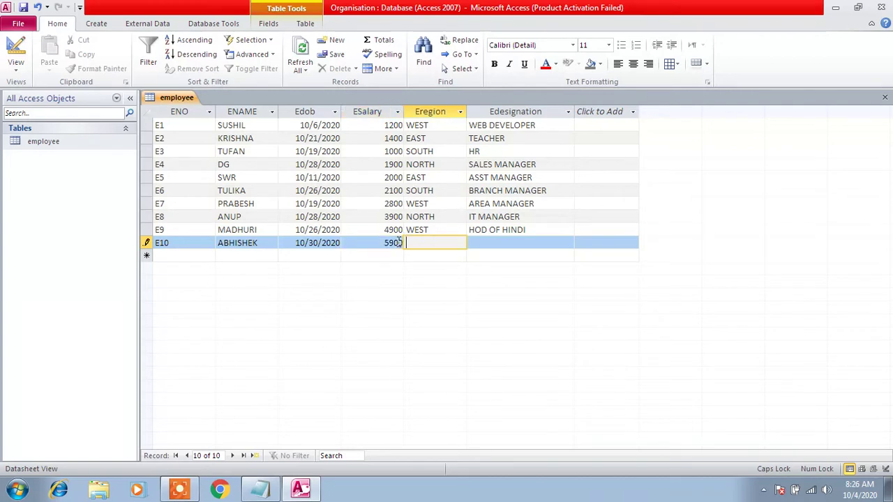
type("EAST")
key("Tab")
type("MANG")
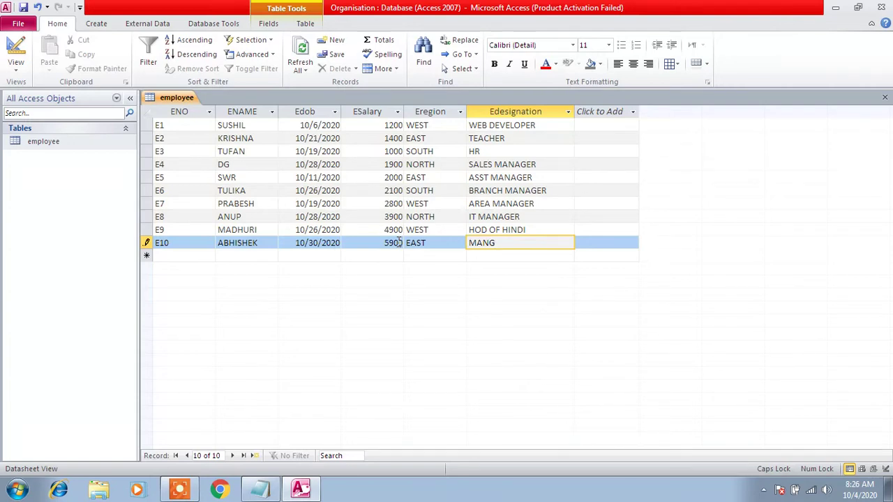
key("BackSpace")
key("BackSpace")
type("RKETING MANAGER")
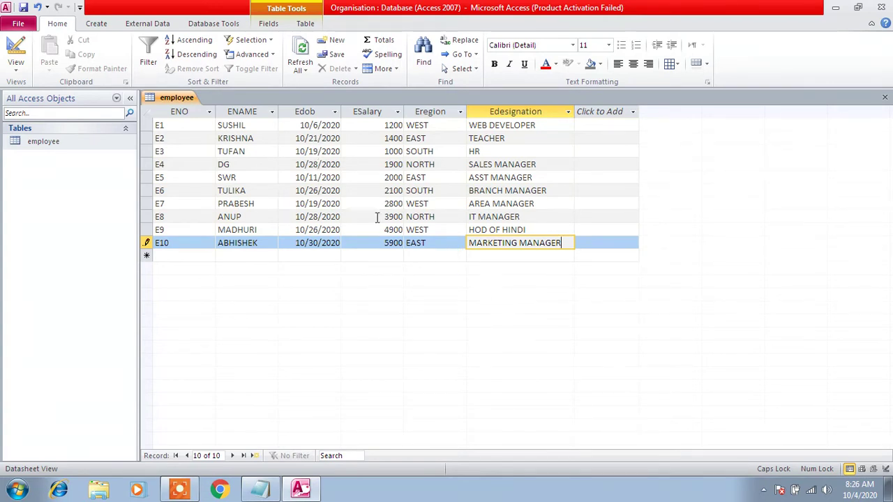
Save the employee table with its new records, and close and reopen it in datasheet view
left_click(24, 8)
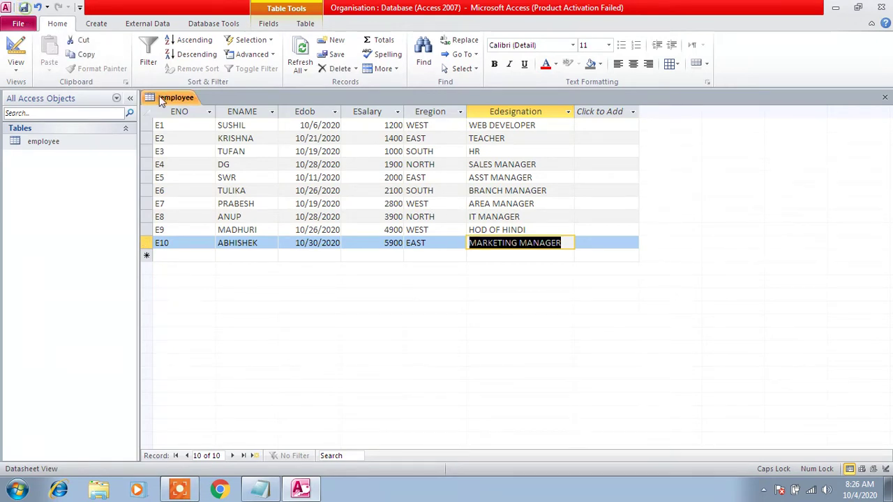
right_click(187, 100)
left_click(207, 117)
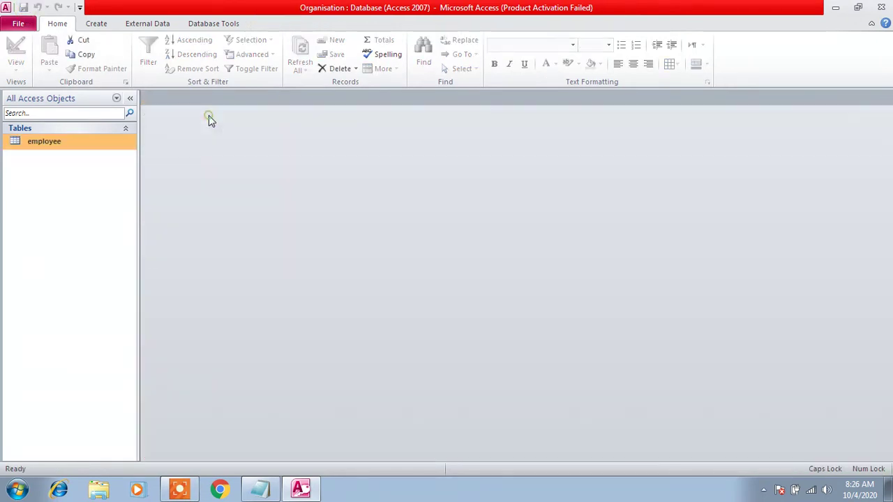
double_click(109, 140)
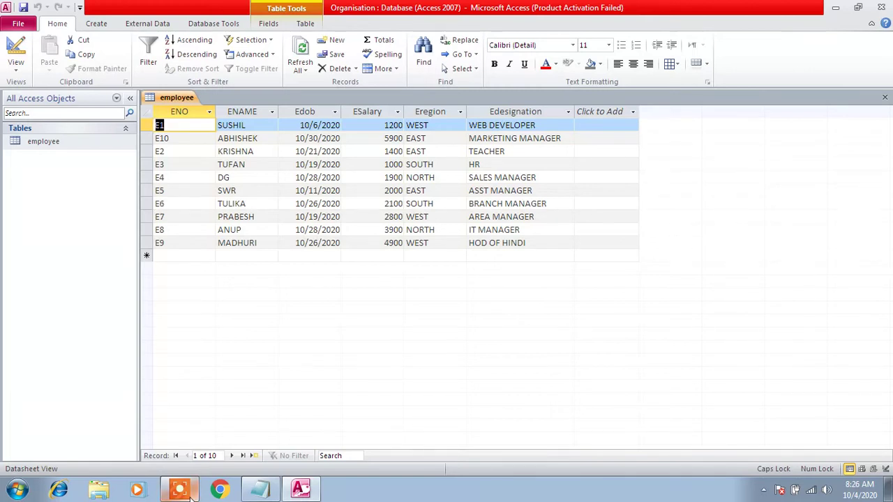
left_click(167, 494)
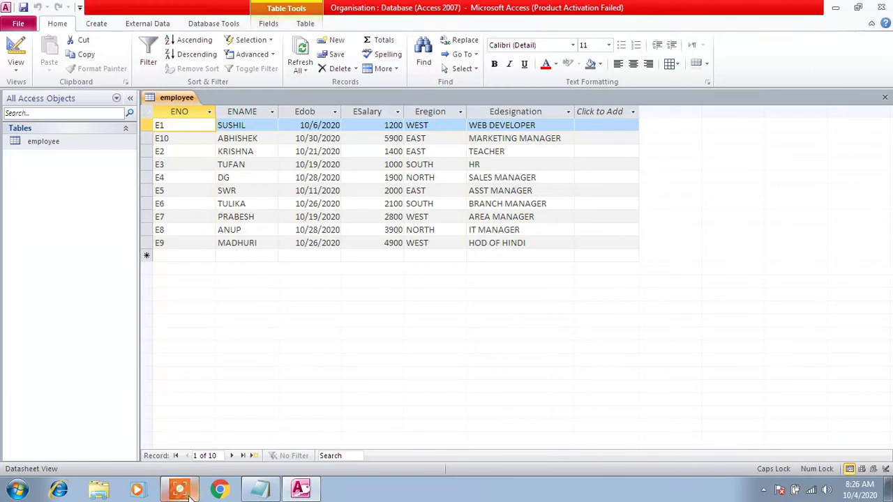
left_click(828, 444)
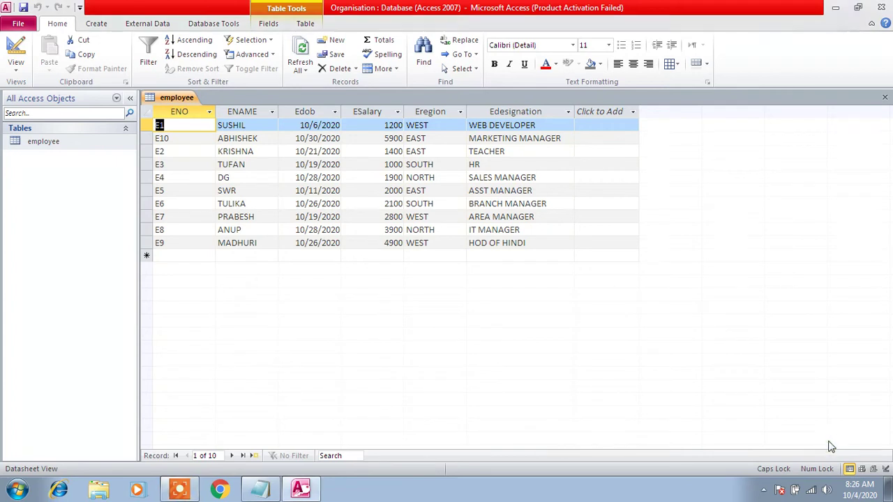
Create a new query in design view with the employee table as its source
left_click(98, 23)
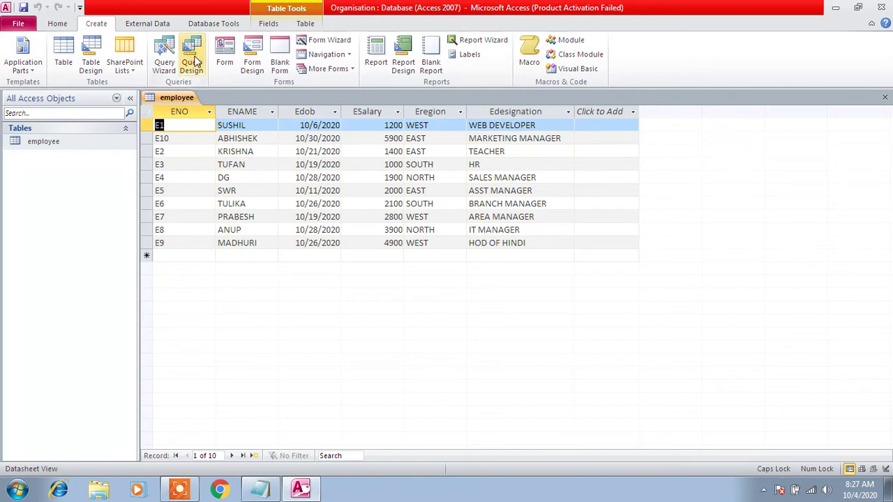
left_click(192, 64)
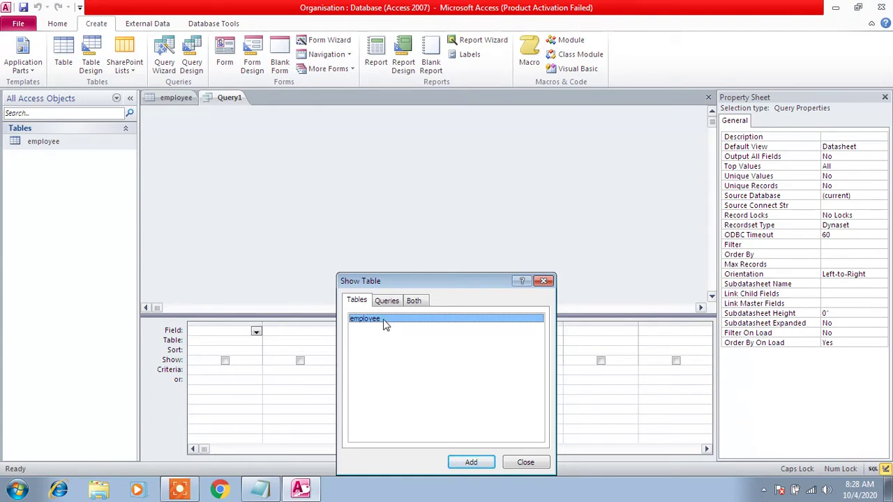
left_click(472, 463)
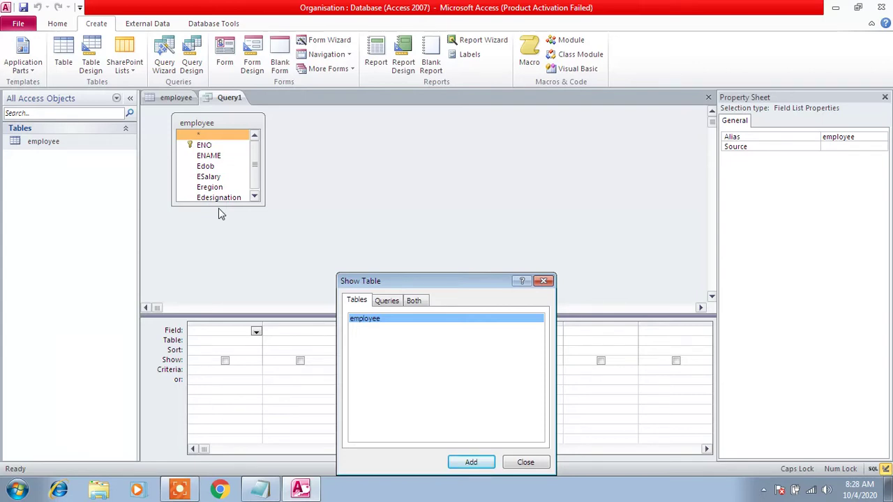
left_click(520, 462)
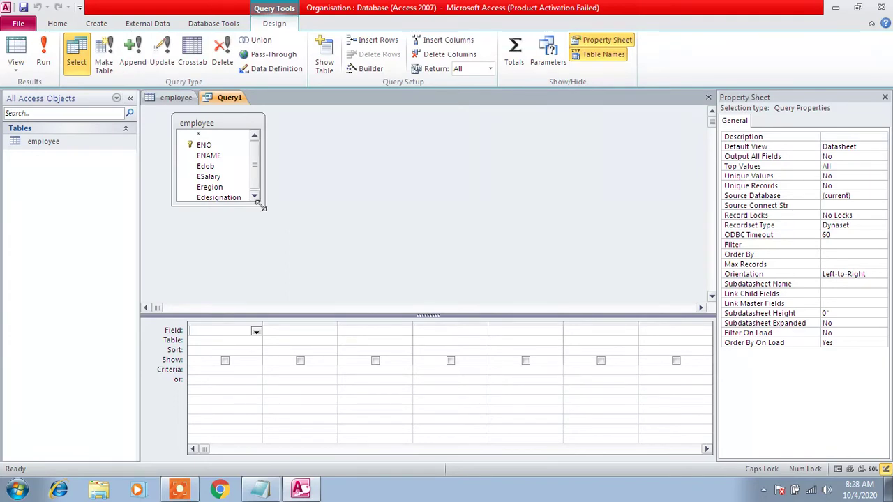
Enlarge the employee field list to fit all fields and add ENAME as the first query column
left_click_drag(259, 204, 319, 232)
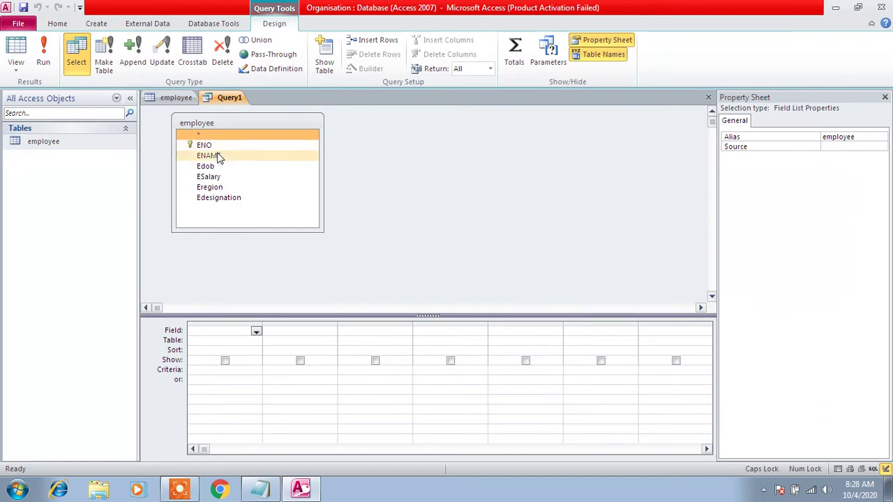
double_click(208, 156)
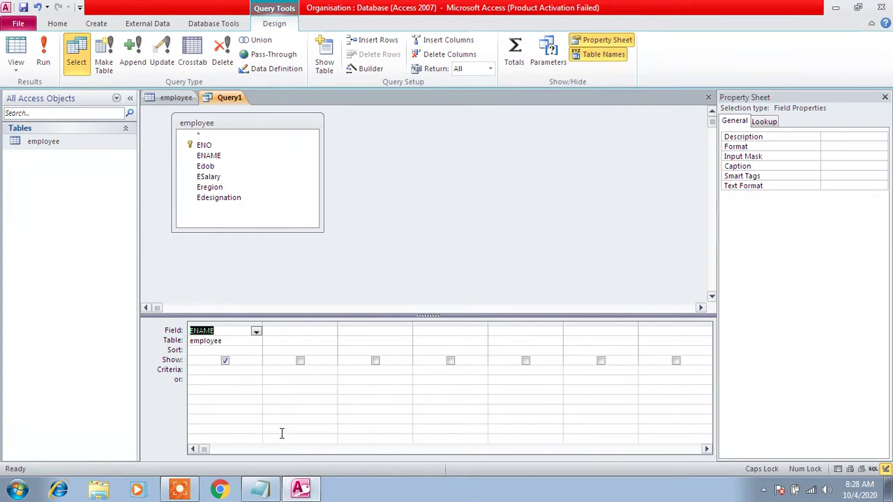
Switch to Notepad and add the line "Query Design Grid" below the underlined heading, leaving a blank line between
left_click(269, 481)
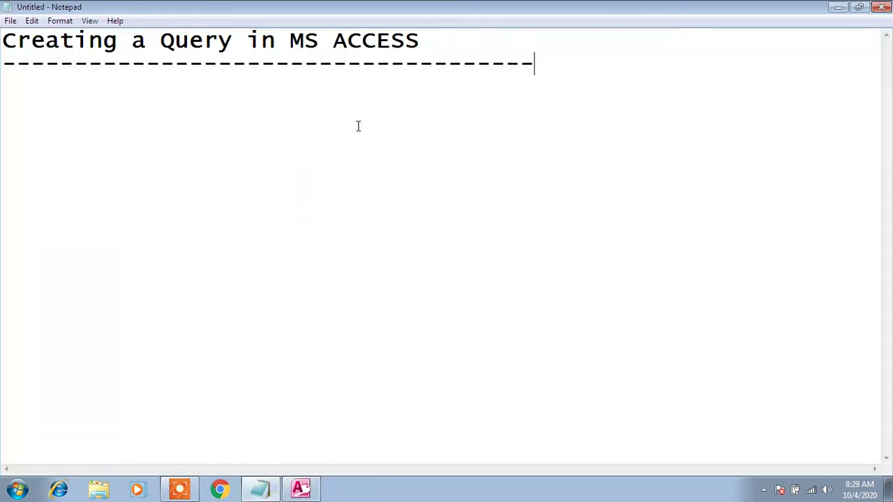
left_click_drag(247, 40, 161, 40)
key("ctrl+c")
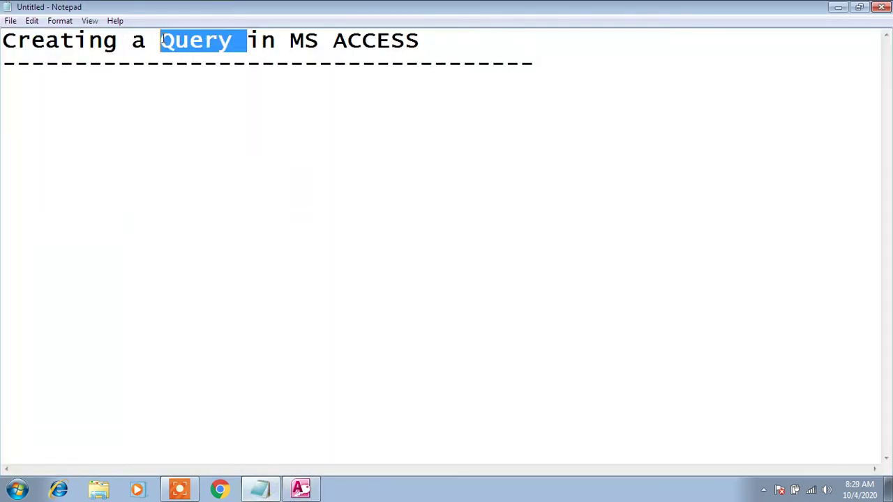
left_click(159, 133)
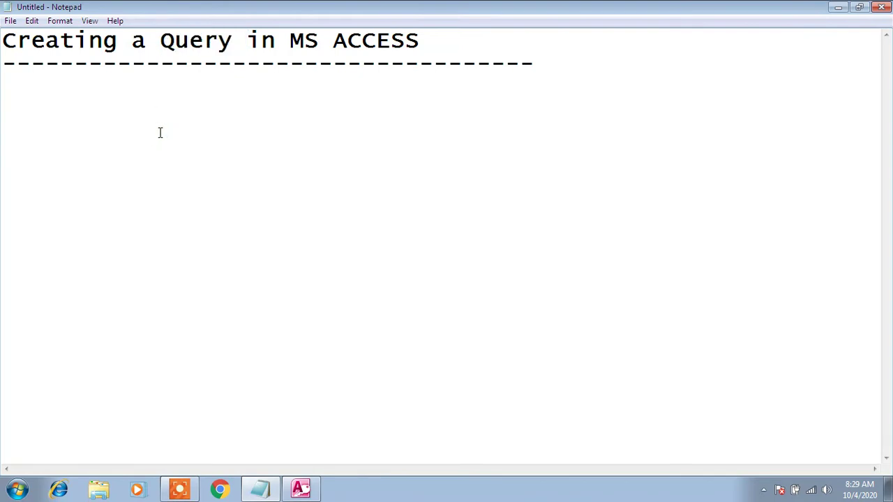
left_click(550, 62)
key("Return")
key("Return")
key("ctrl+v")
type("d")
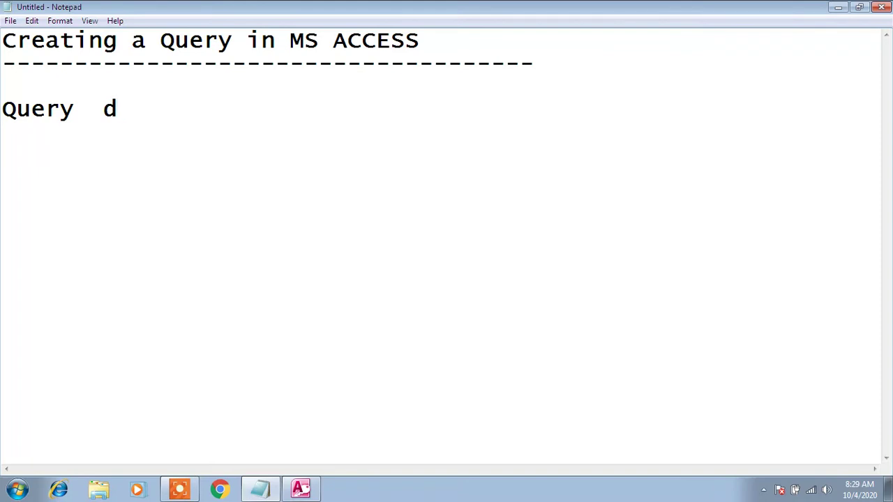
key("BackSpace")
type("Design")
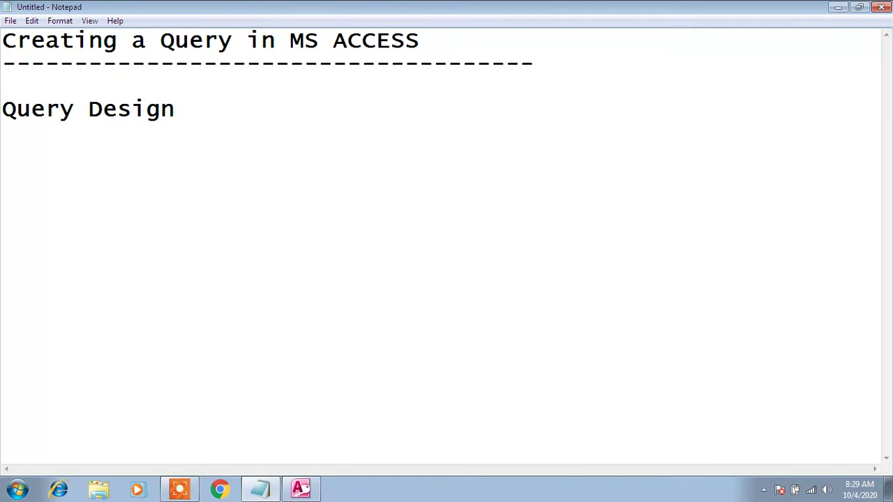
type(" Grid")
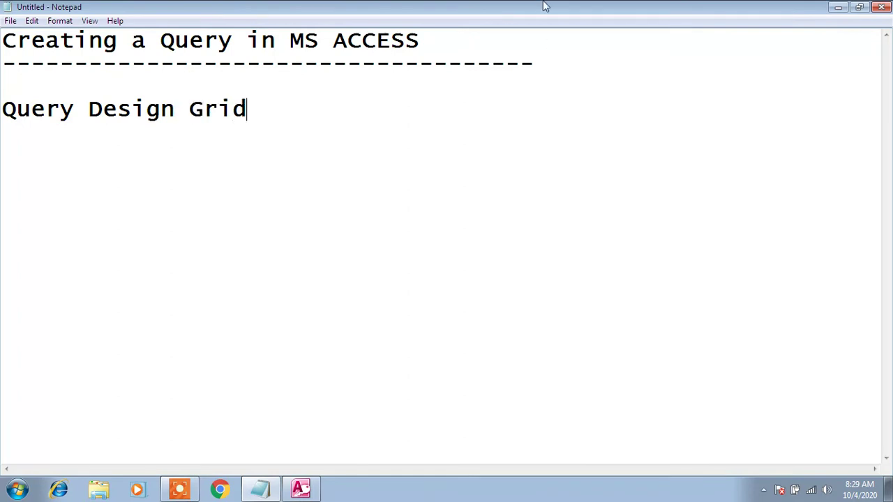
left_click_drag(248, 109, 1, 120)
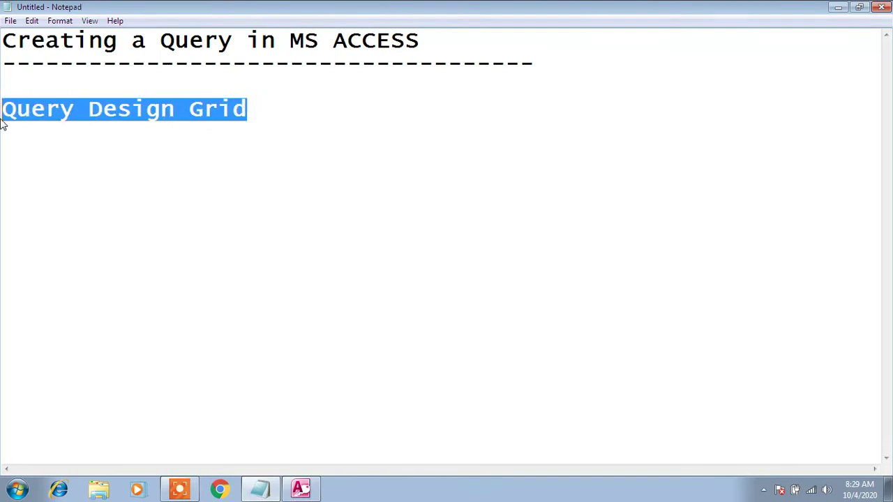
Switch to Access and add Edob, ESalary twice, Eregion and Edesignation as further columns of the query
left_click(301, 488)
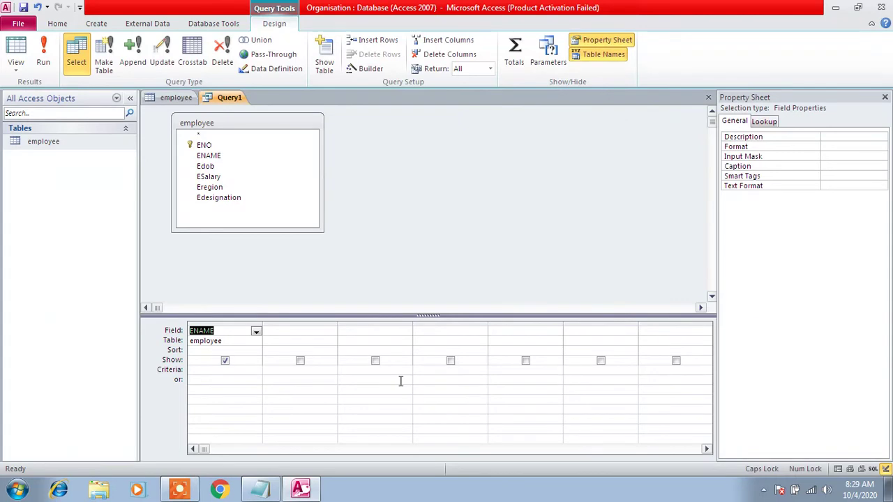
double_click(216, 168)
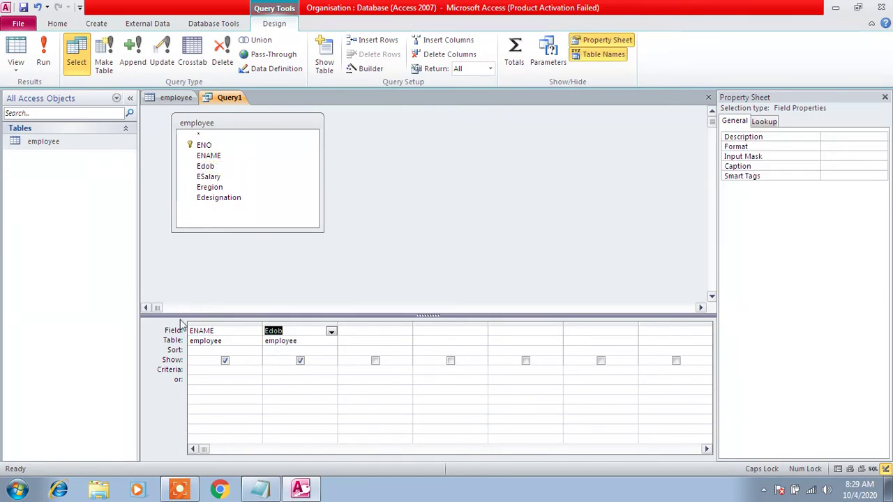
double_click(230, 180)
double_click(230, 179)
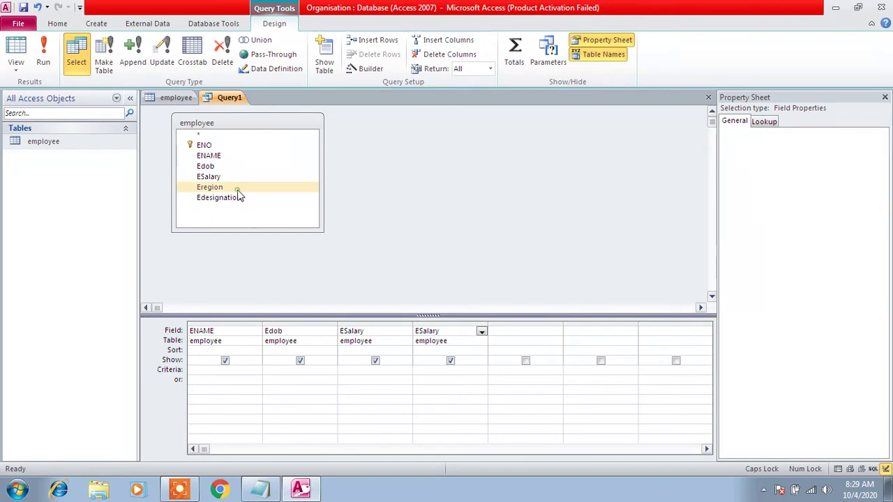
double_click(209, 187)
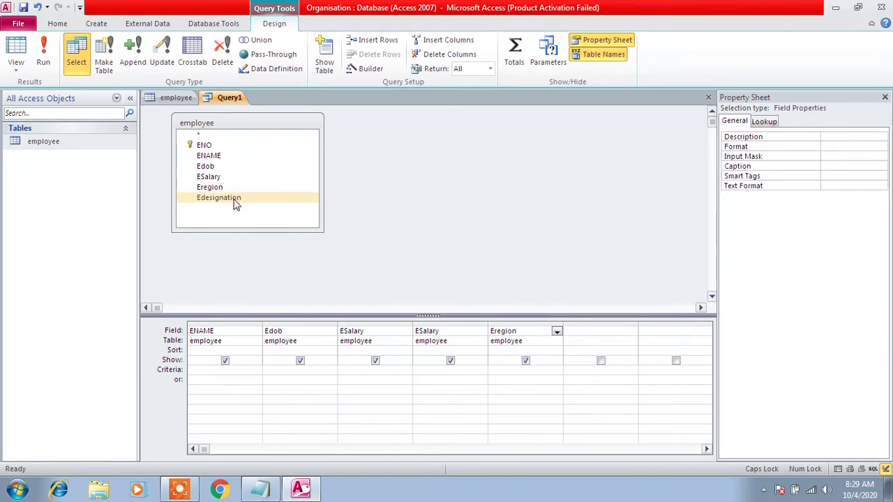
double_click(235, 199)
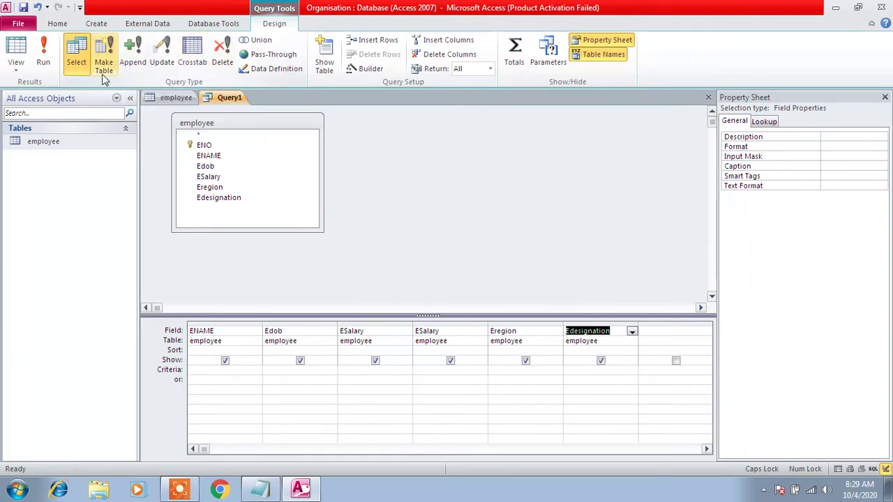
Close the new query without saving its design, and close the employee table
right_click(220, 100)
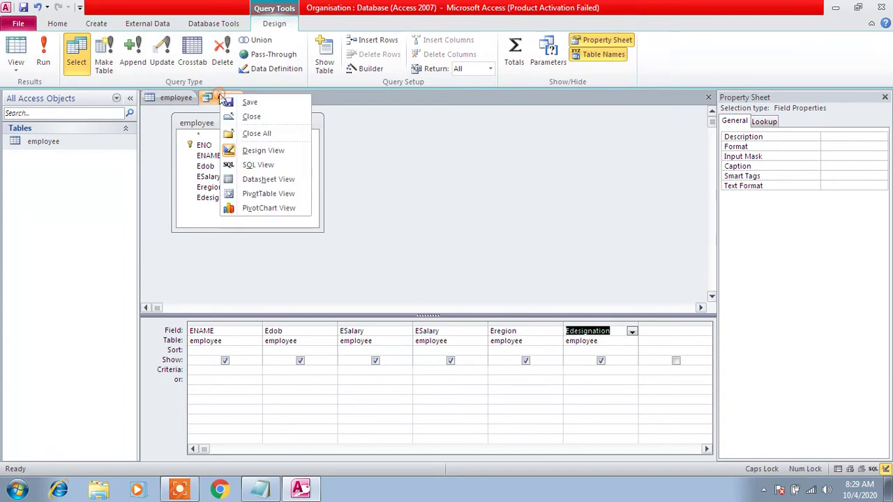
left_click(254, 115)
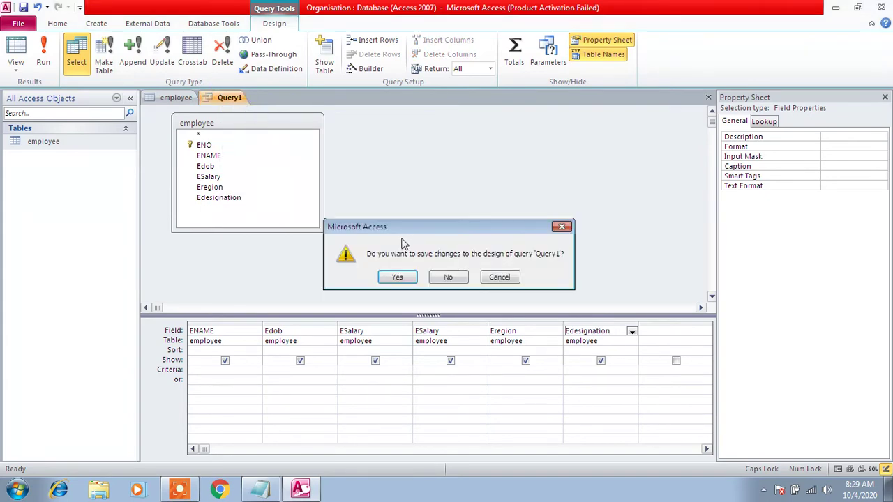
left_click(456, 278)
right_click(179, 95)
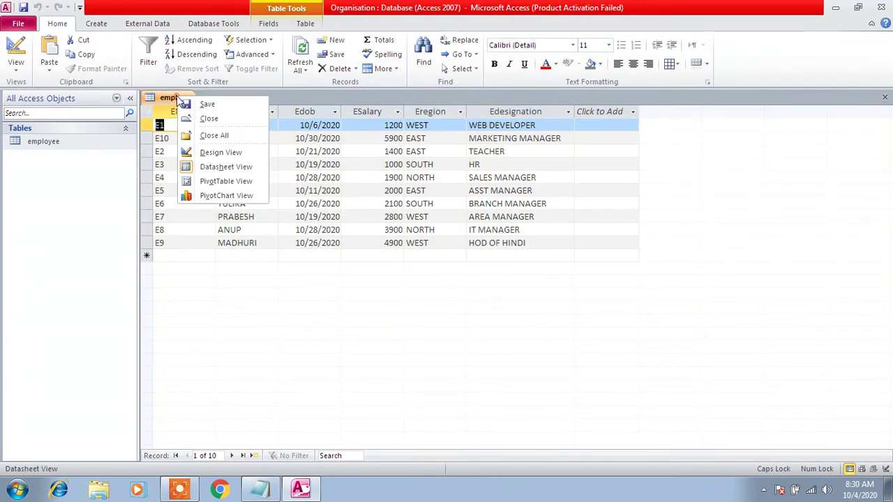
left_click(200, 116)
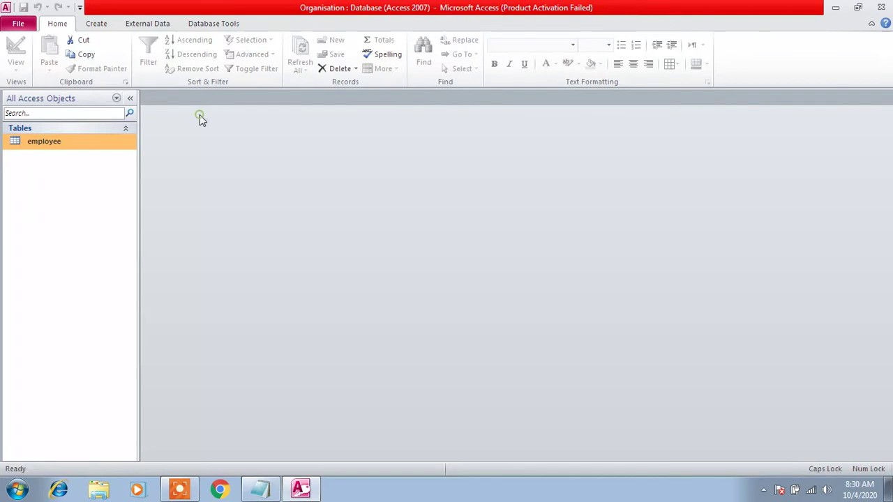
Create a new query in design view based on the employee table and enlarge its field list to fit all fields
left_click(96, 23)
left_click(193, 65)
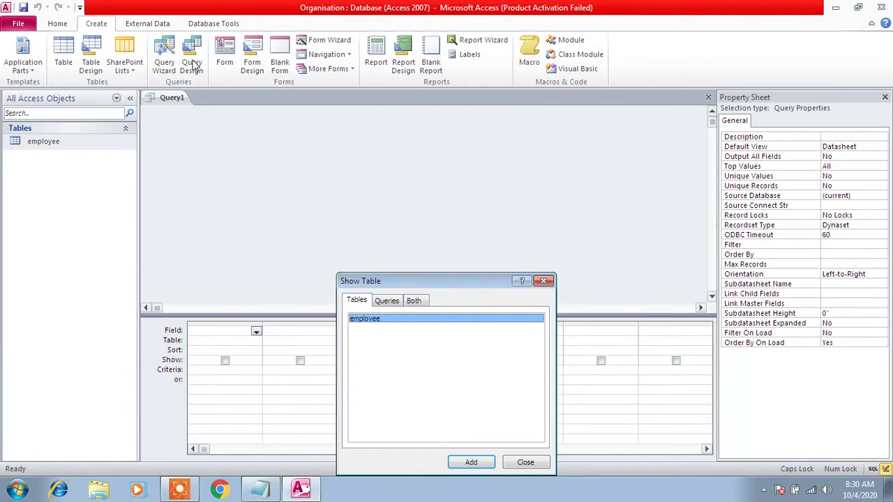
left_click(466, 462)
left_click(520, 462)
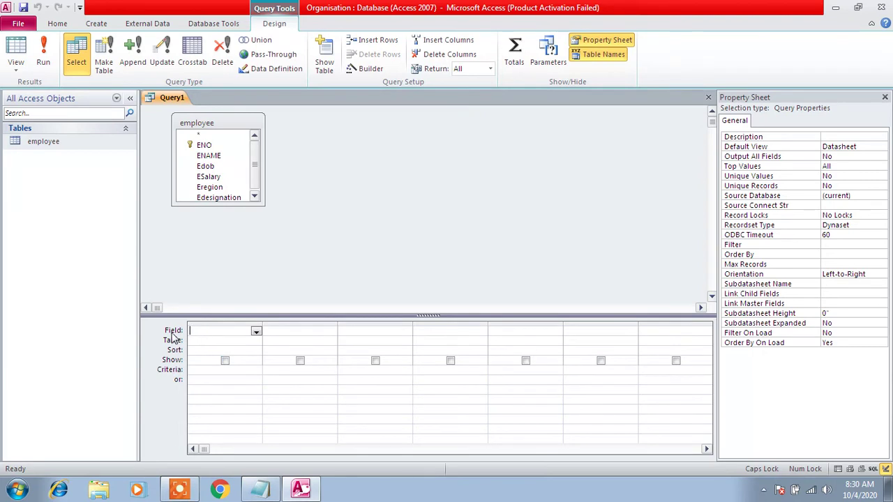
left_click(193, 330)
left_click_drag(263, 205, 335, 233)
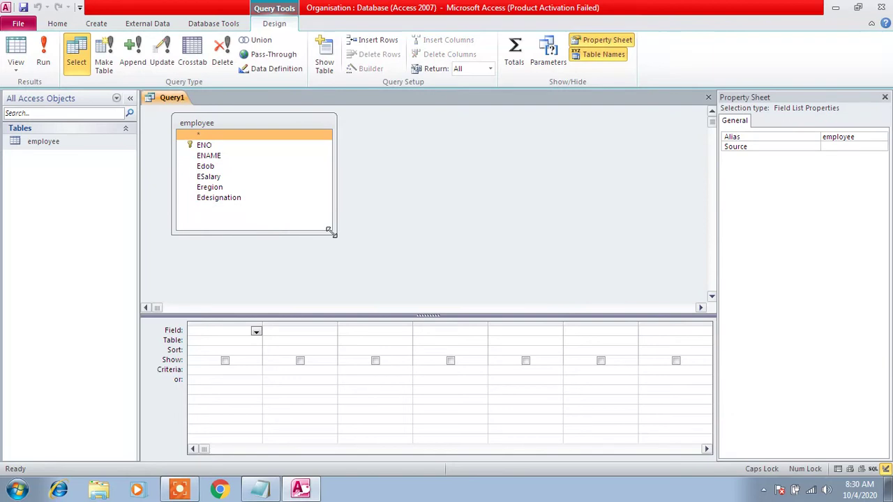
Add ENAME, ESalary, Eregion and Edesignation from the employee table as the query columns, in that order
double_click(222, 157)
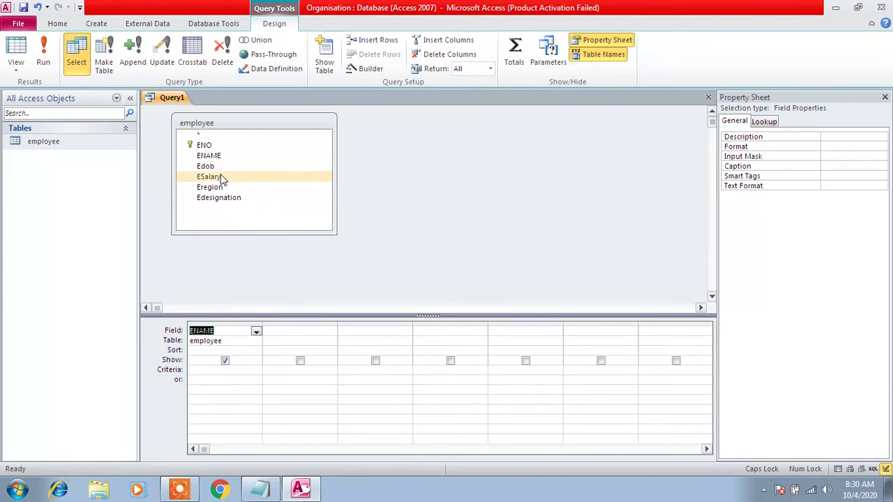
double_click(222, 178)
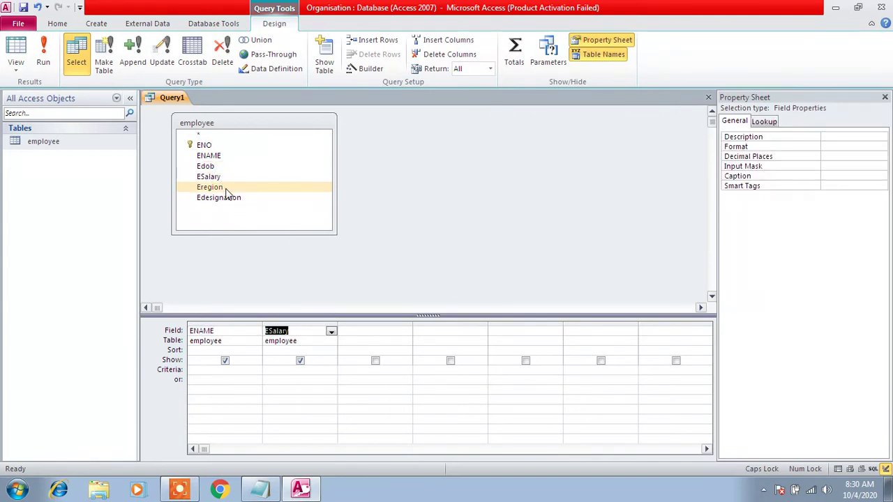
double_click(224, 188)
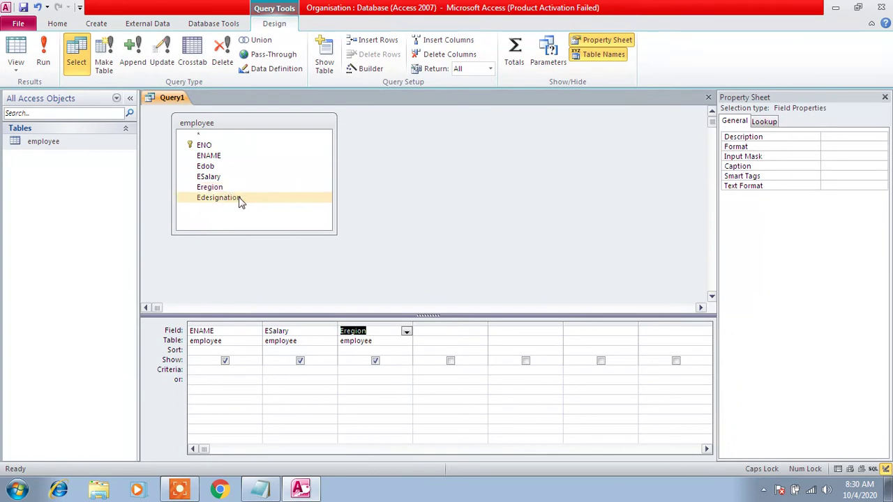
double_click(238, 198)
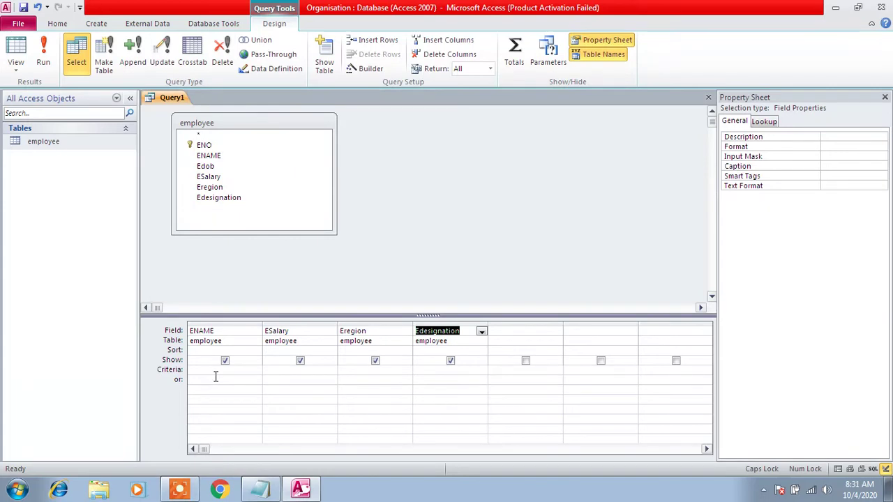
Set the criterion of the ESalary column to >1500
left_click(274, 373)
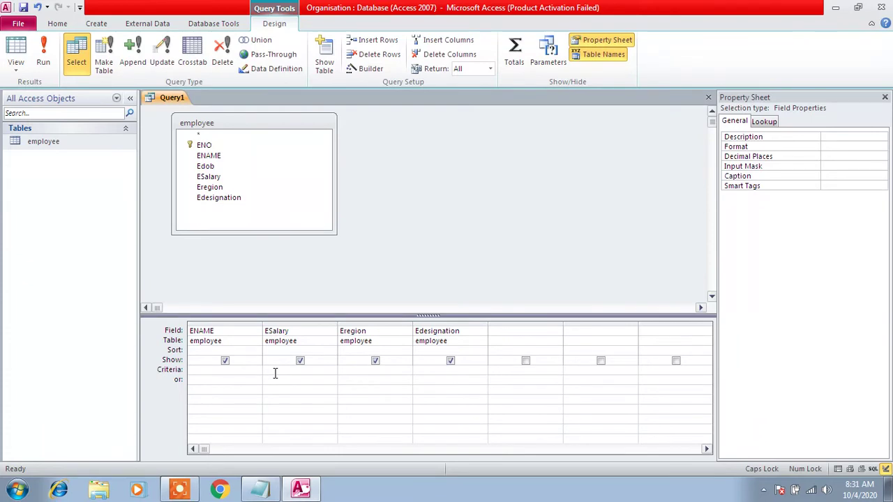
type("1500")
left_click_drag(288, 373, 264, 369)
left_click(293, 370)
left_click_drag(292, 371, 257, 370)
left_click(296, 371)
left_click(297, 370)
left_click_drag(297, 370, 258, 371)
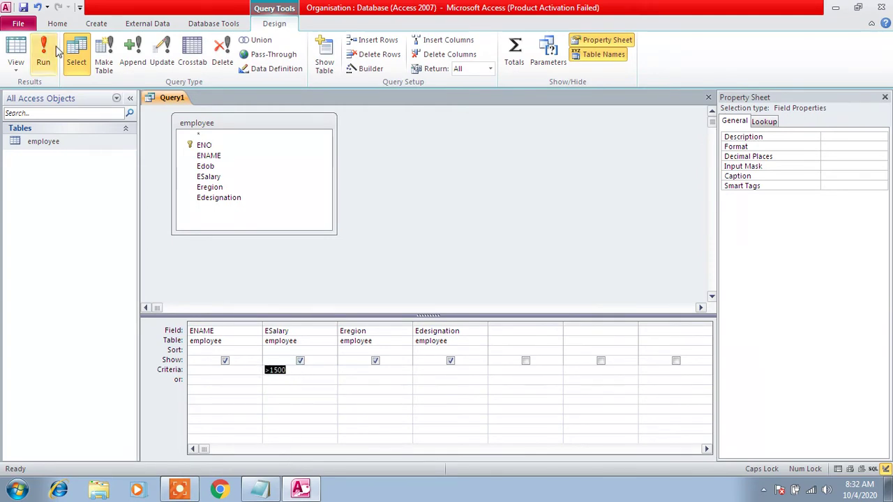
Save the query under the name "salary greater than 1500"
left_click(24, 9)
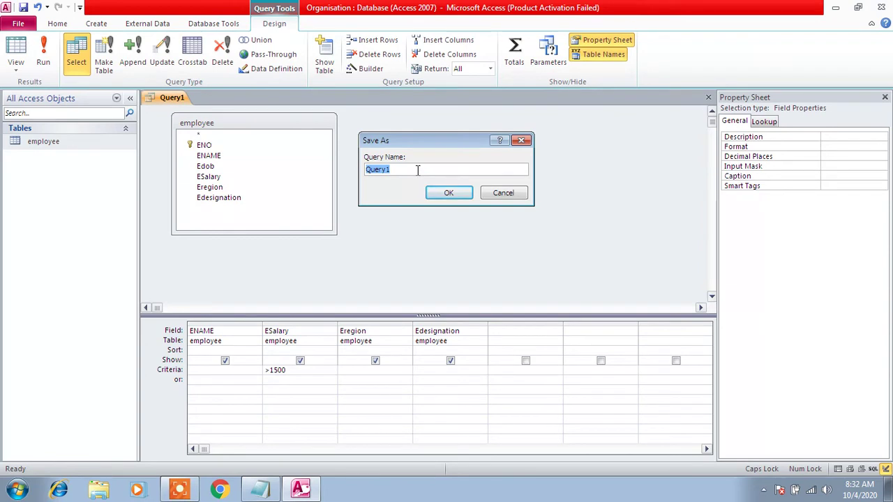
type("salary greater th")
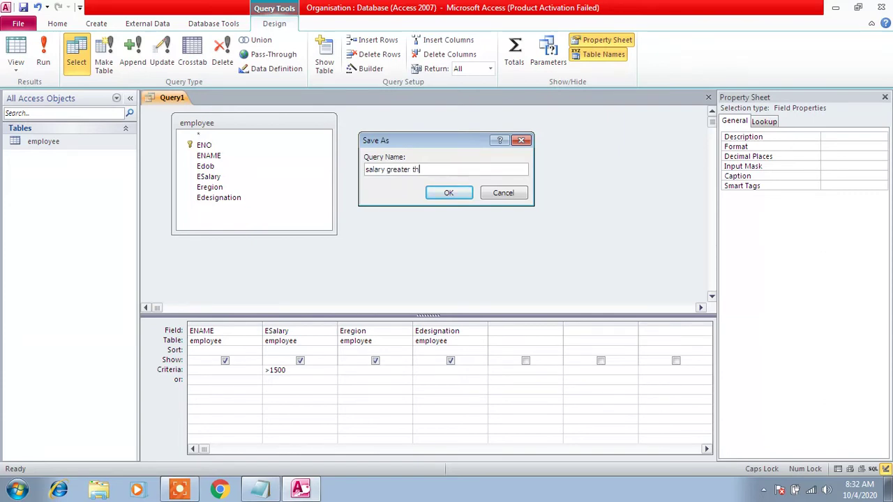
type("an 1500")
left_click(455, 194)
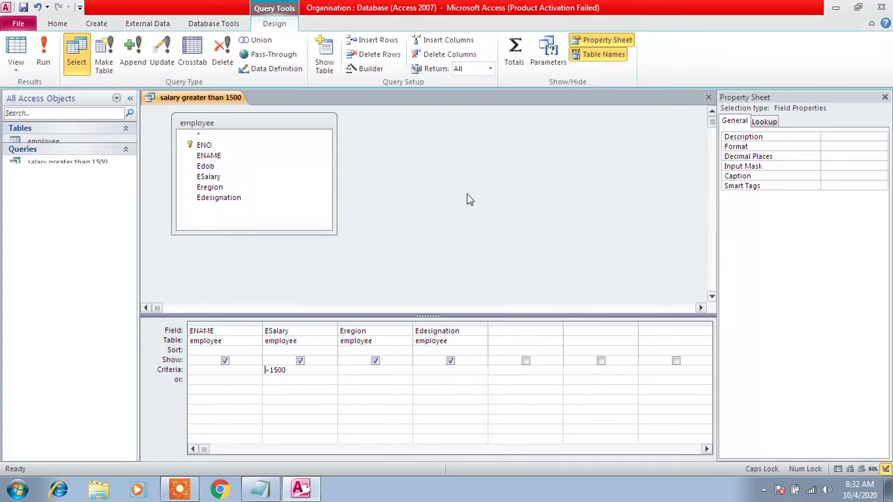
Run the salary query to show its matching records in datasheet view
key("Caps_Lock")
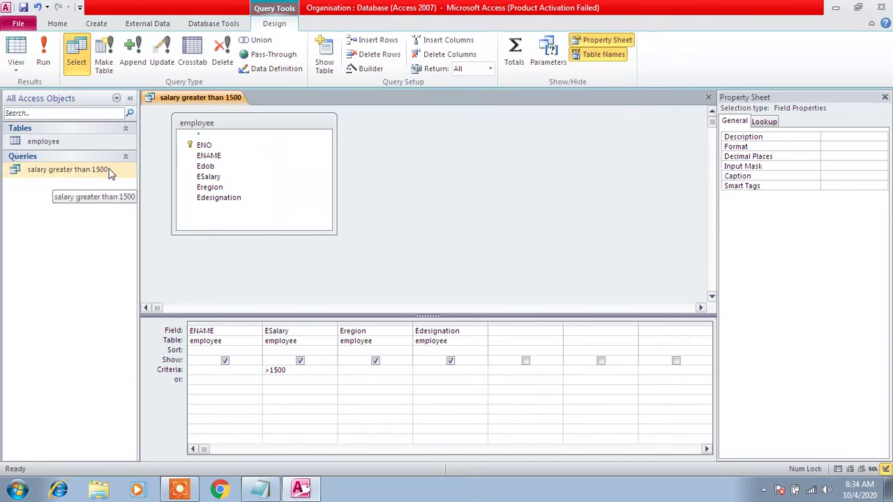
left_click(45, 63)
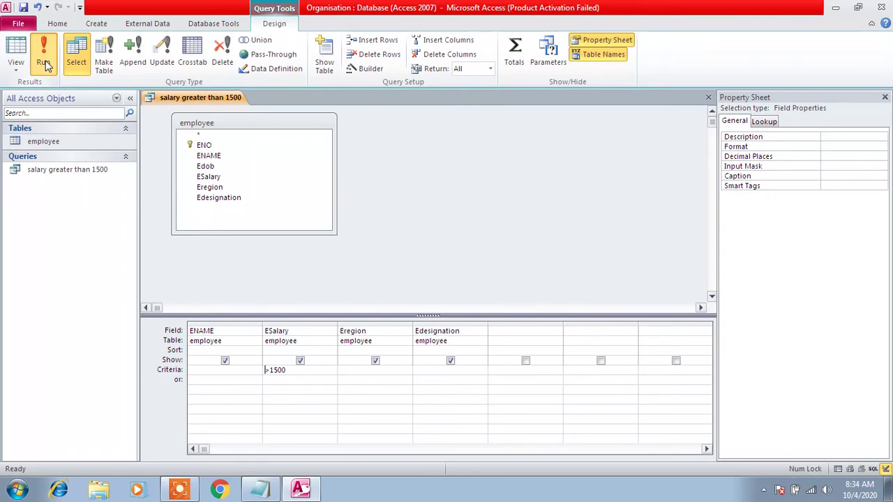
left_click(45, 63)
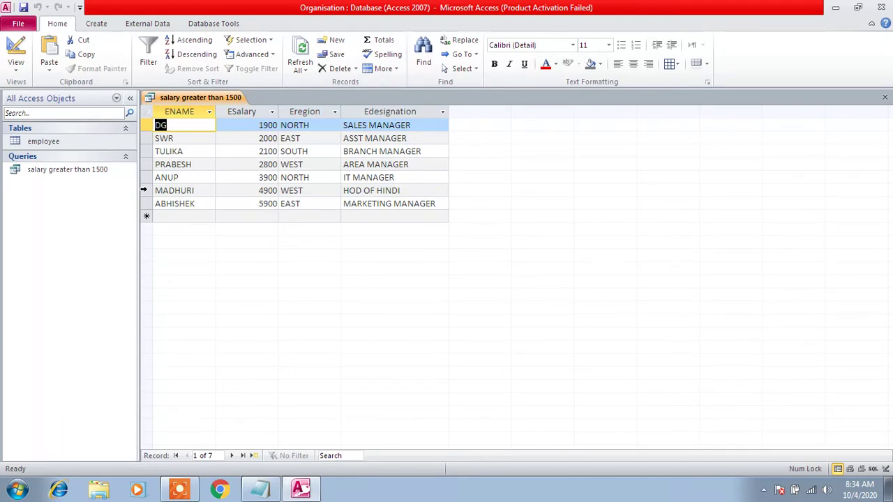
Open the employee table, select all its records to compare them with the query, and return to the query results
right_click(69, 143)
left_click(88, 149)
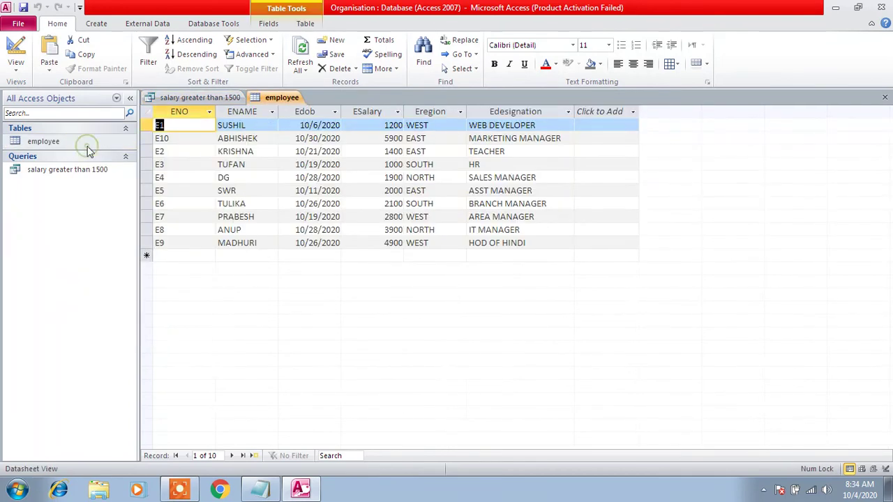
left_click(146, 126)
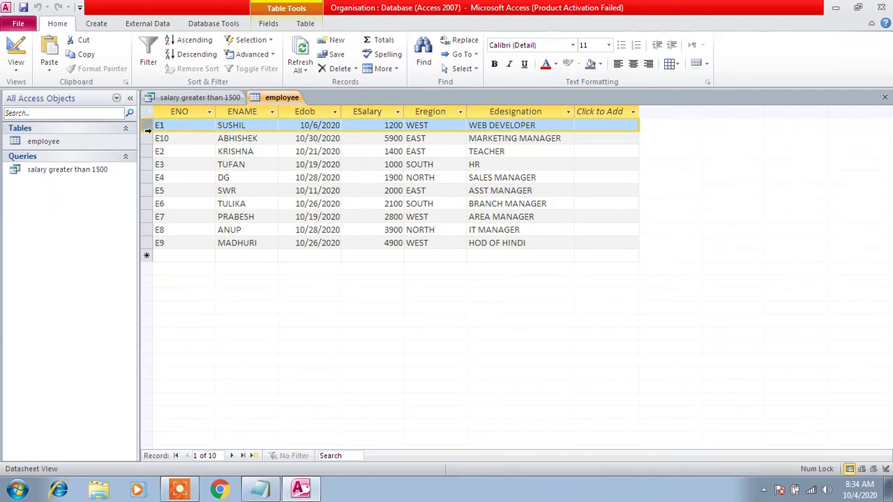
left_click_drag(147, 129, 153, 244)
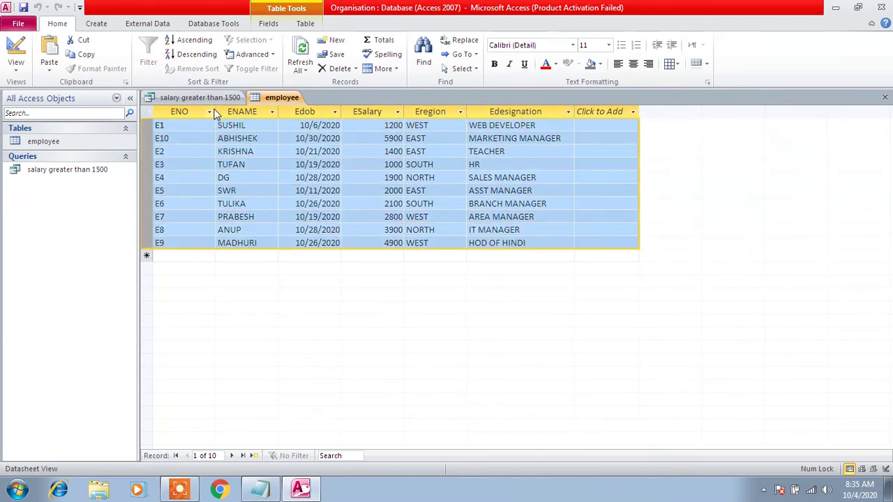
left_click(209, 97)
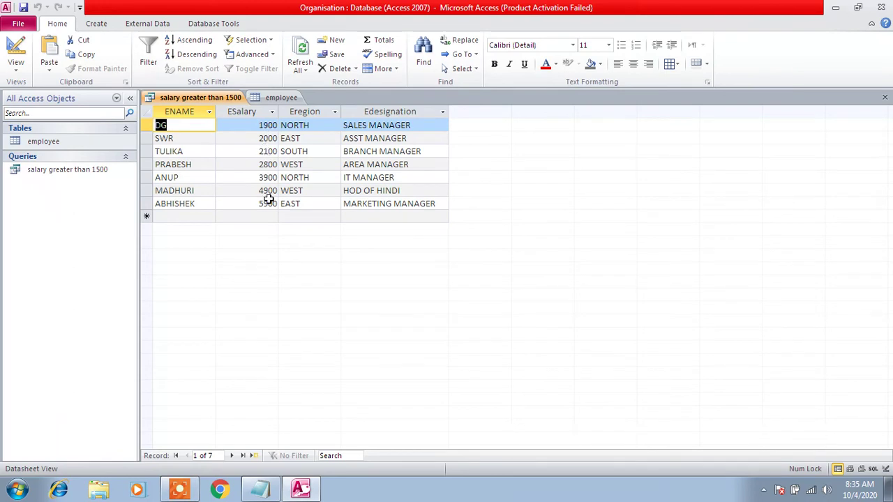
Select records E1, E2 and E3 in the employee table in turn to check them against the salary query, and return to the query results
left_click(273, 100)
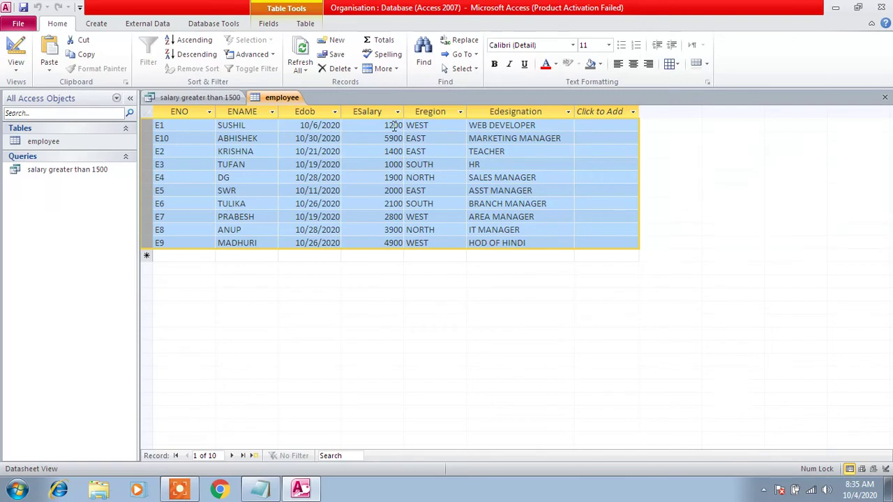
left_click(148, 126)
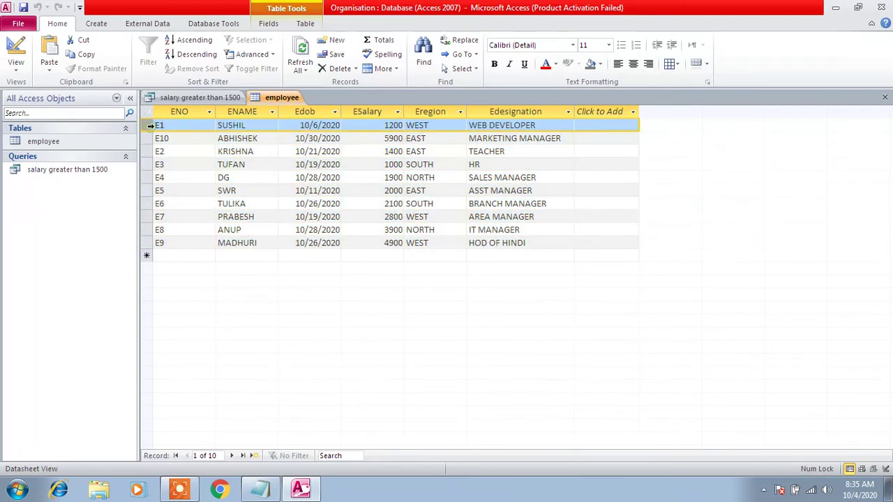
left_click(144, 151)
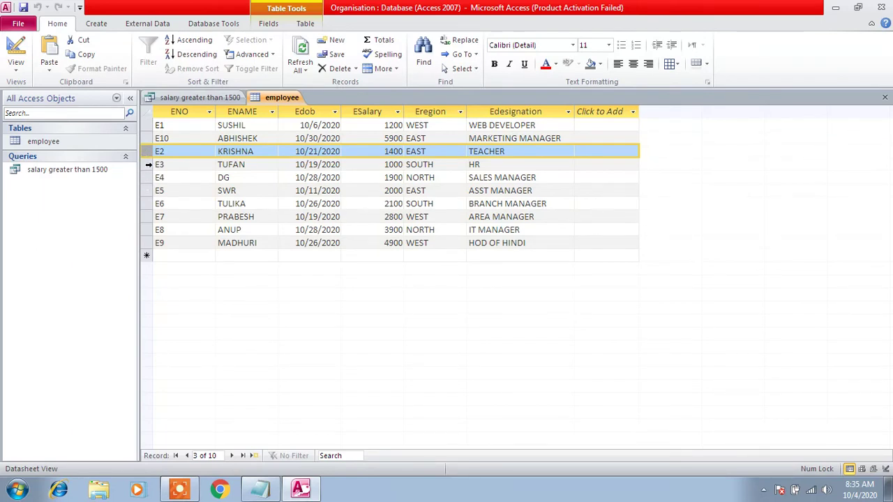
left_click(148, 165)
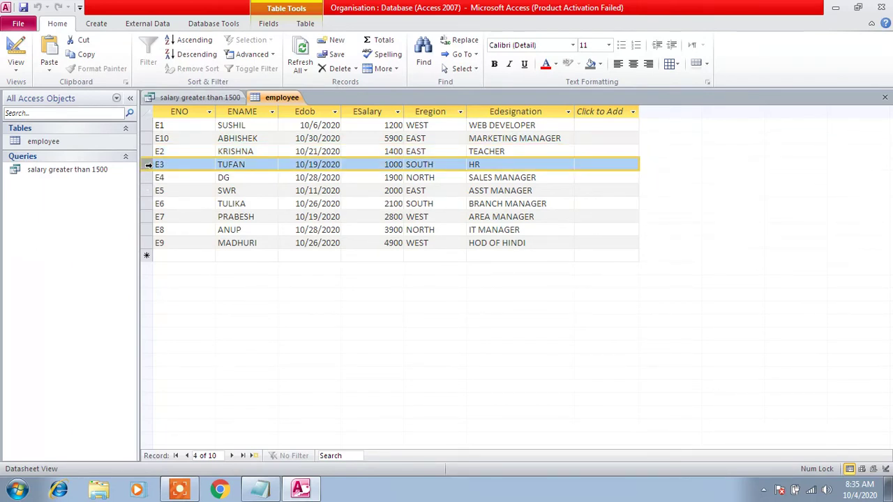
left_click(218, 101)
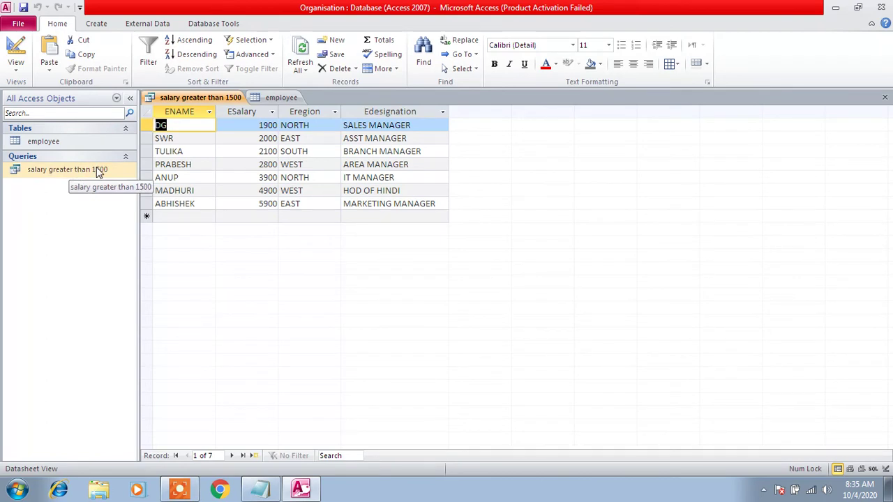
Close the "salary greater than 1500" query and start a new design-view query based on the employee table
right_click(183, 98)
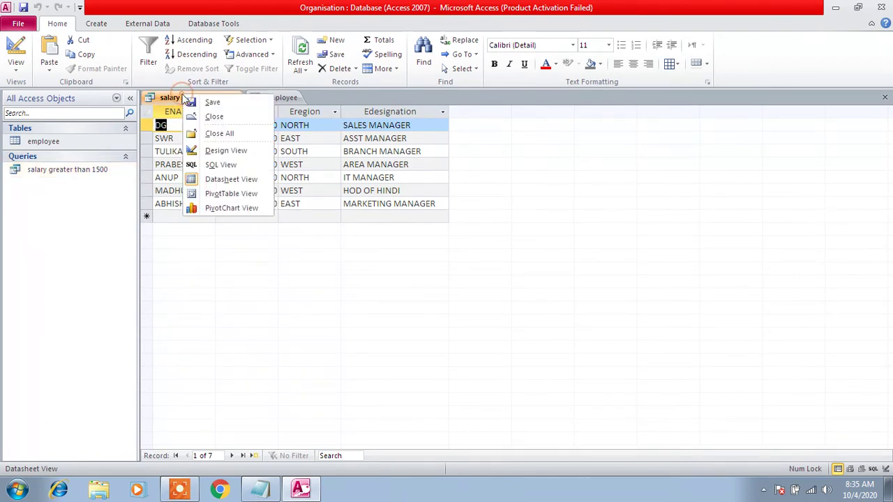
left_click(212, 117)
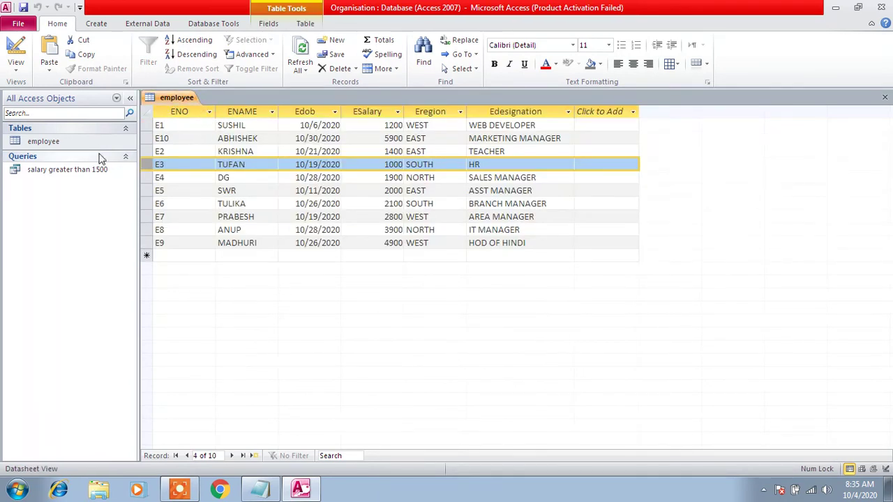
left_click(100, 24)
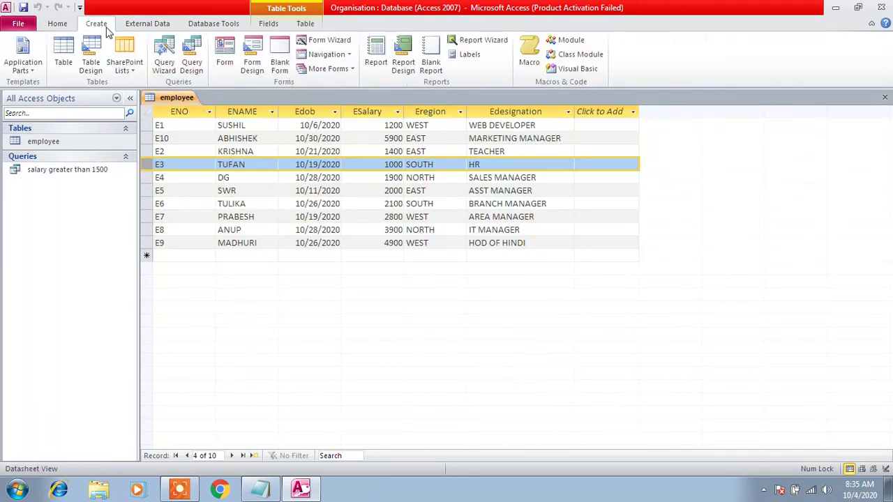
left_click(97, 59)
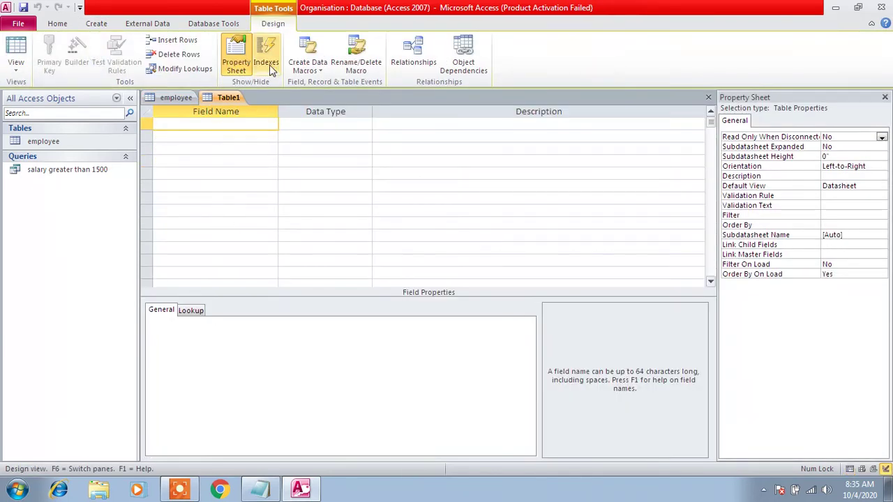
left_click(98, 24)
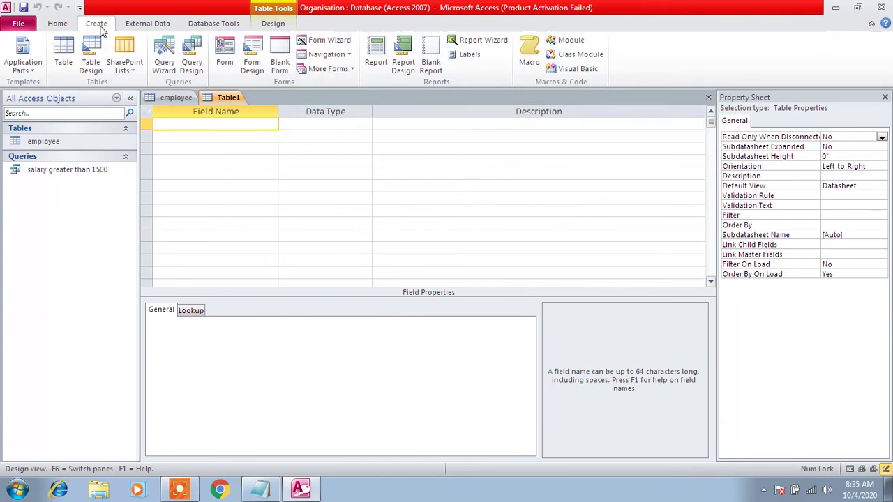
left_click(196, 64)
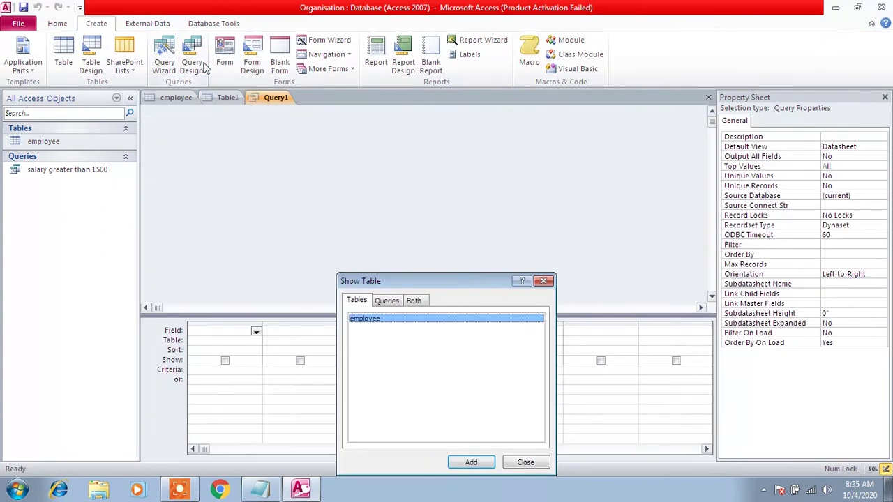
left_click(472, 460)
left_click(522, 462)
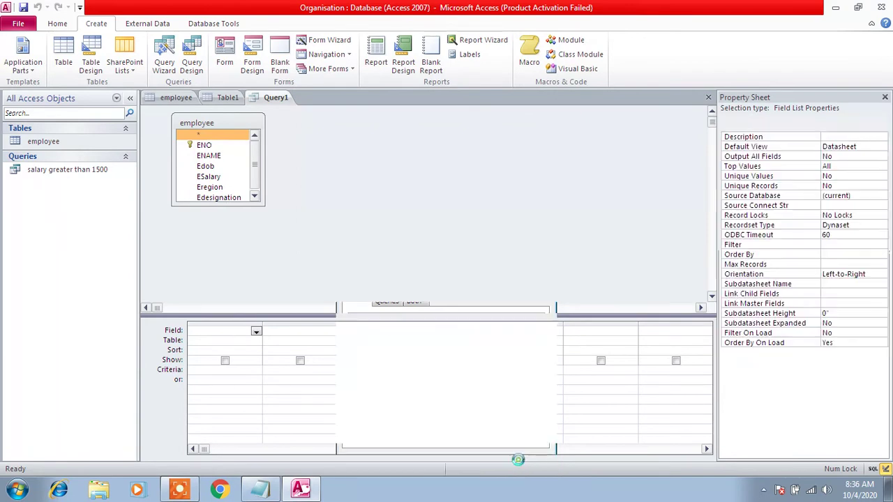
Add the ENAME, ESalary and Eregion fields to the query grid, enlarging the employee field list to show all its fields
double_click(222, 162)
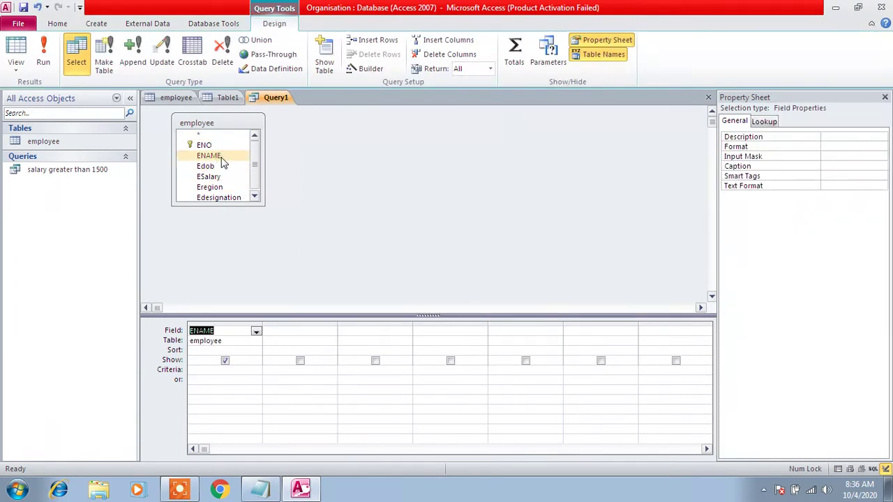
double_click(211, 177)
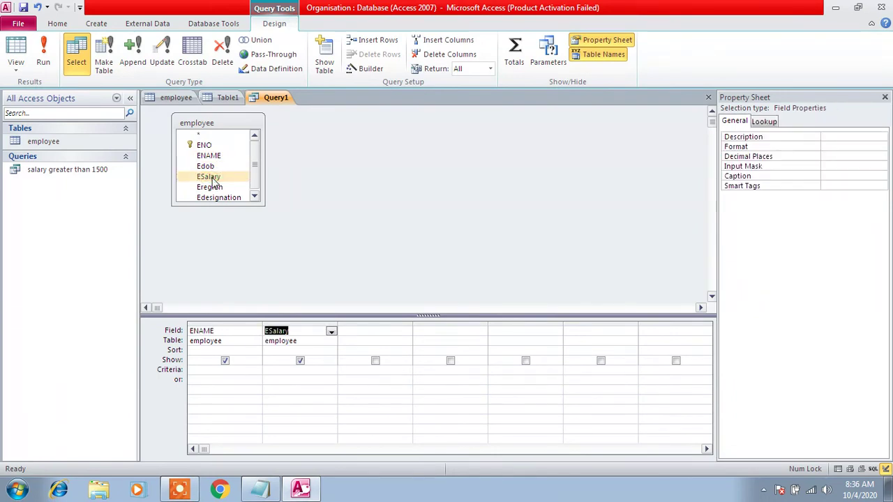
left_click_drag(259, 202, 260, 207)
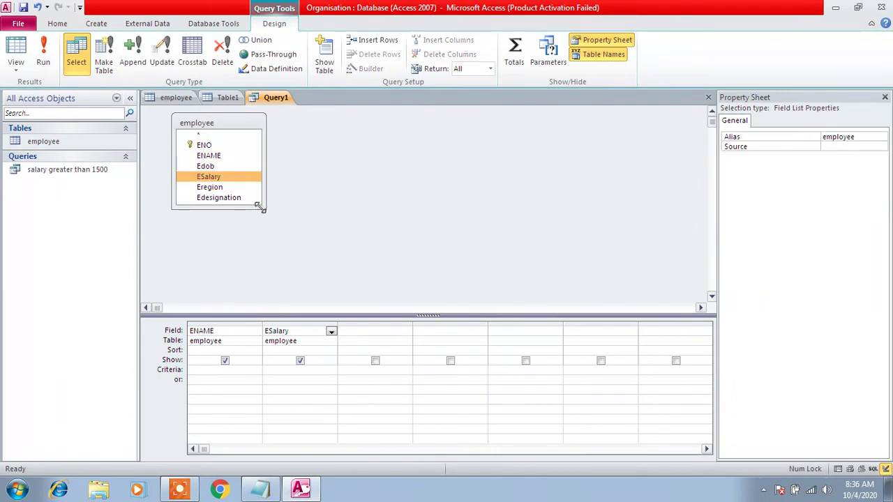
double_click(225, 188)
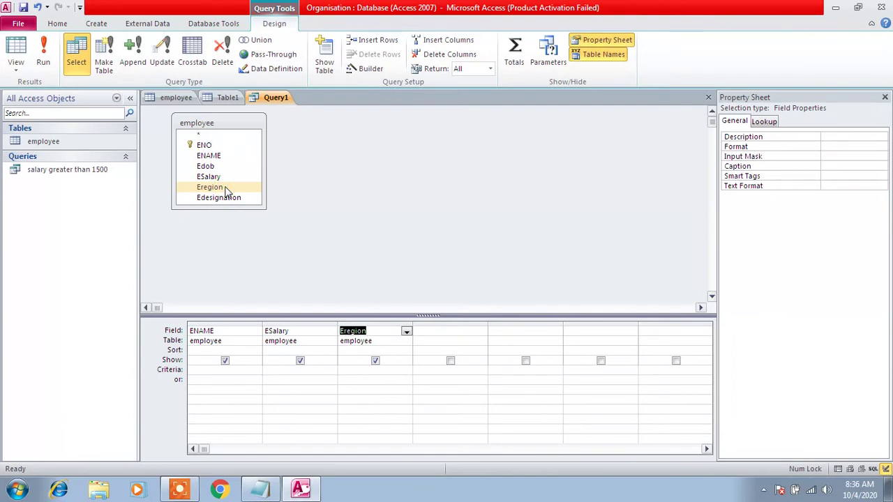
Review the employee table and the saved "salary greater than 1500" query results, and close that query again
left_click(174, 98)
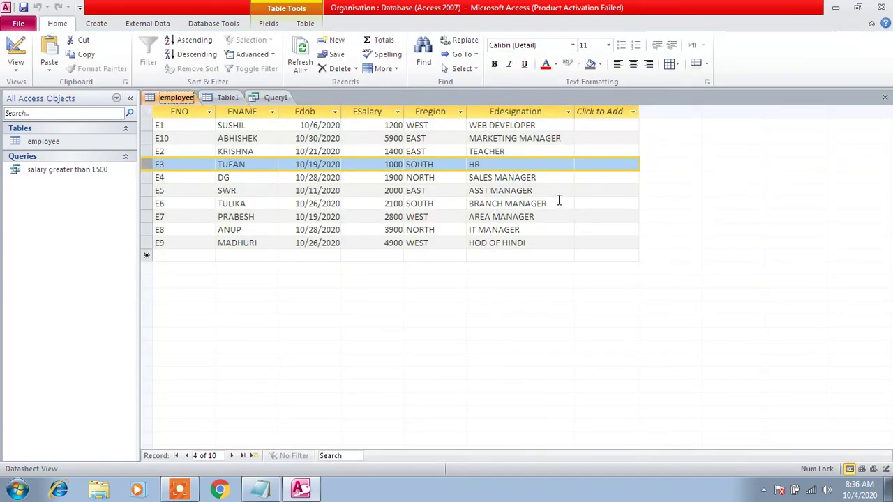
double_click(54, 172)
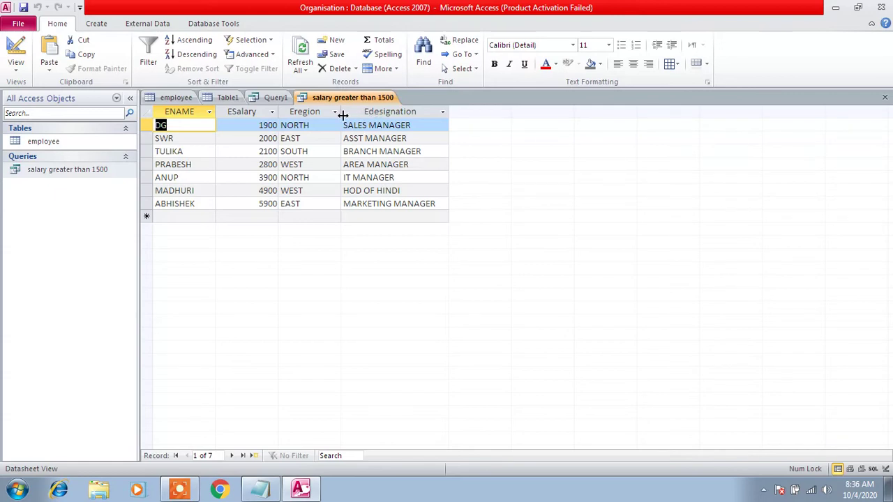
right_click(317, 102)
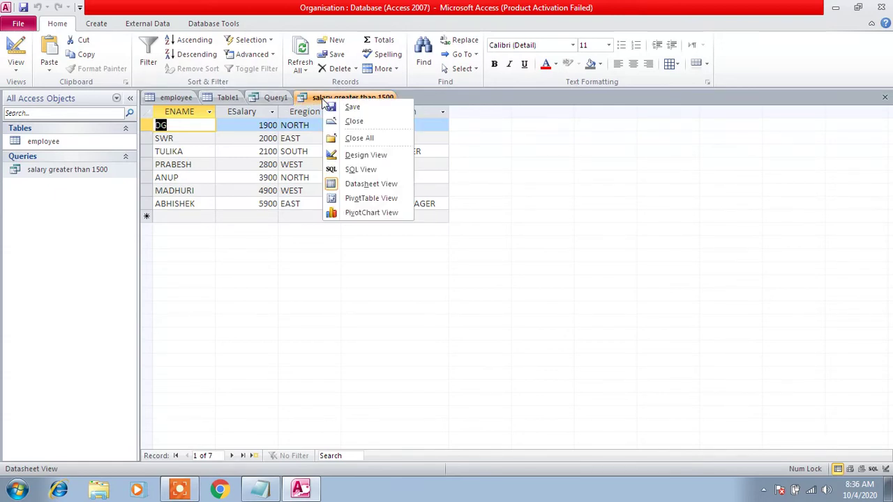
left_click(353, 121)
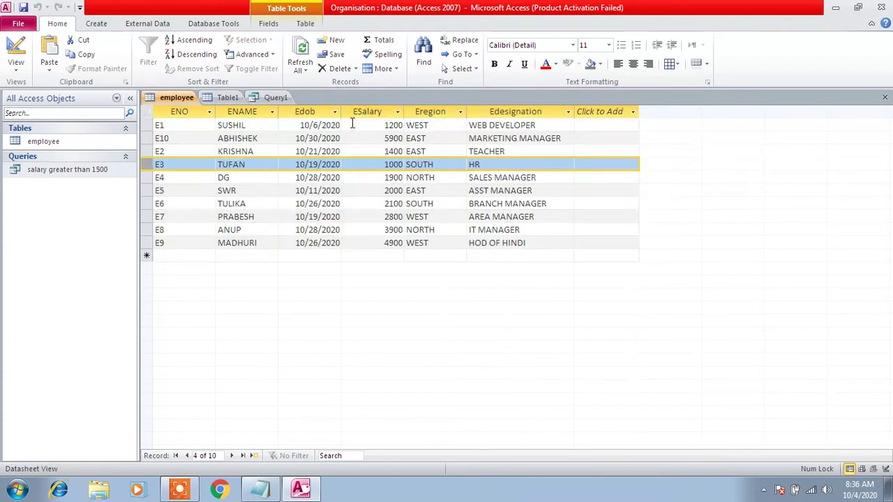
Close the blank table design without saving and return to the new query's design
right_click(230, 98)
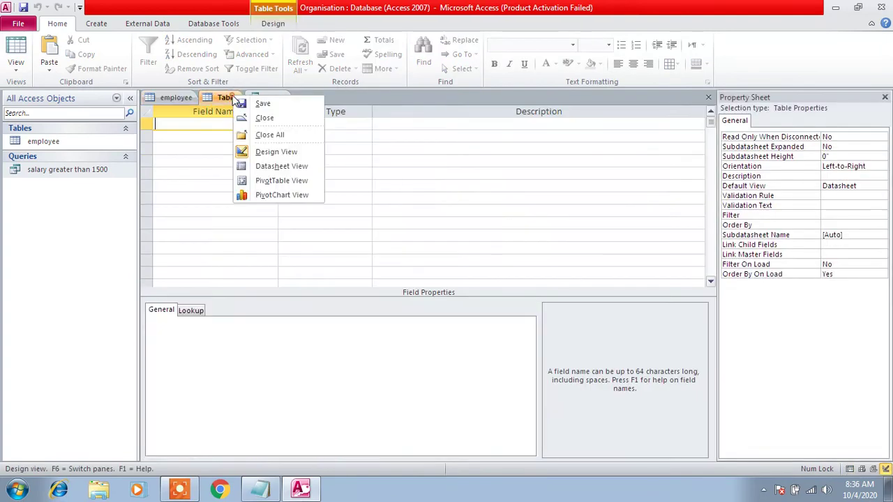
left_click(262, 117)
left_click(230, 99)
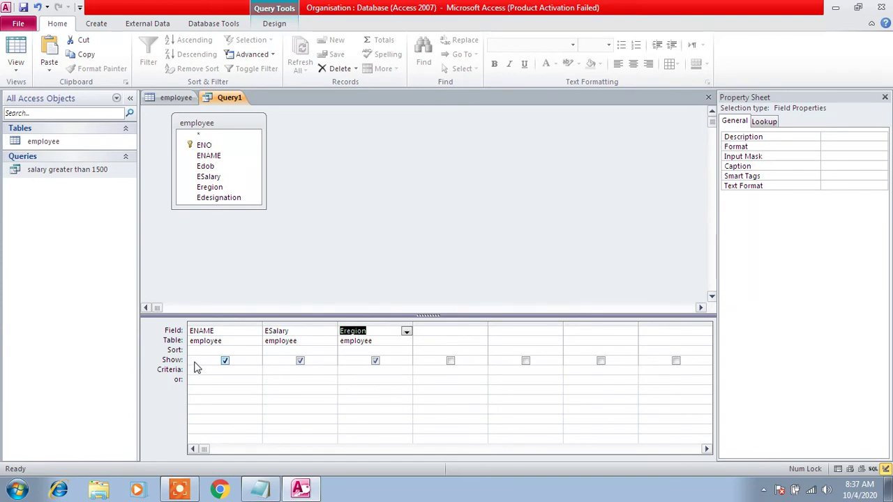
Set the criterion of the ESalary column to <4000
left_click(299, 371)
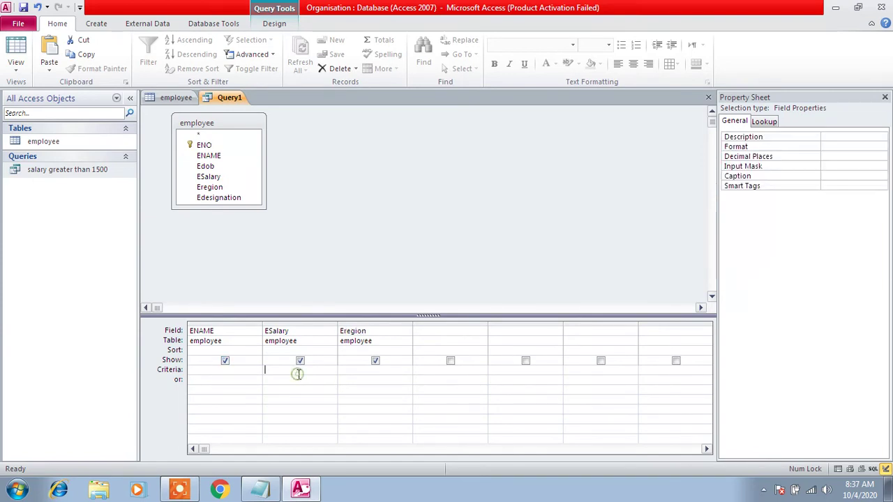
type("2500")
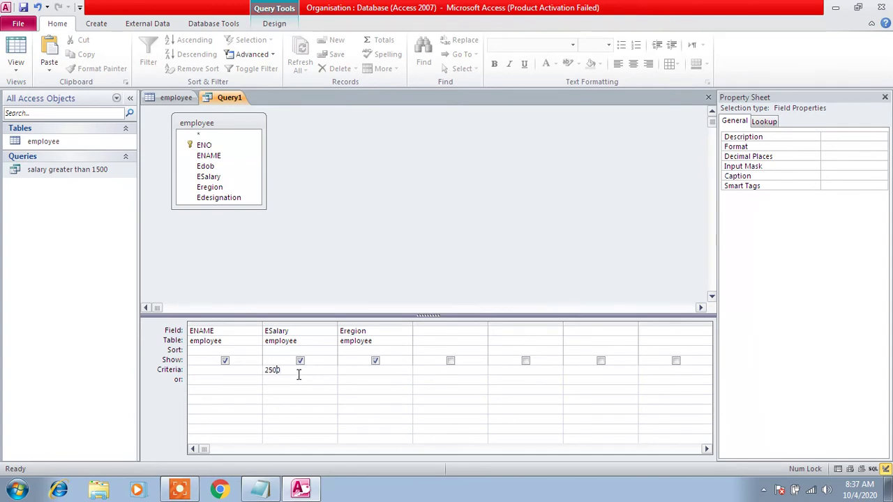
key("shift+Tab")
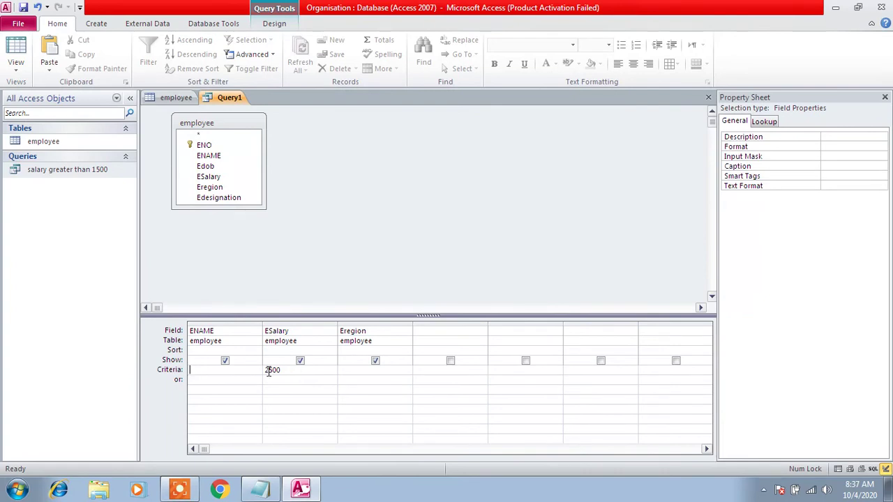
left_click(268, 371)
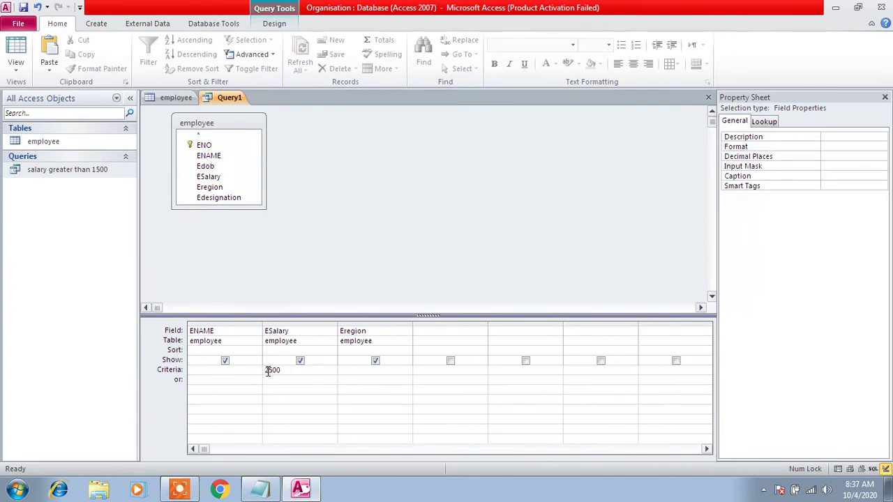
type(">")
key("Delete")
type("1")
key("Delete")
key("Right")
key("BackSpace")
type("60")
key("BackSpace")
type("4")
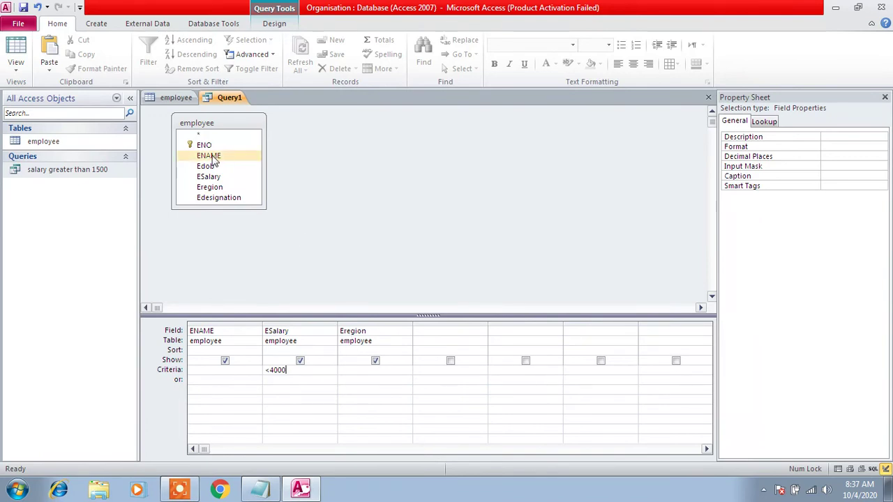
Save the query under the name "slary less than 4000"
left_click(23, 8)
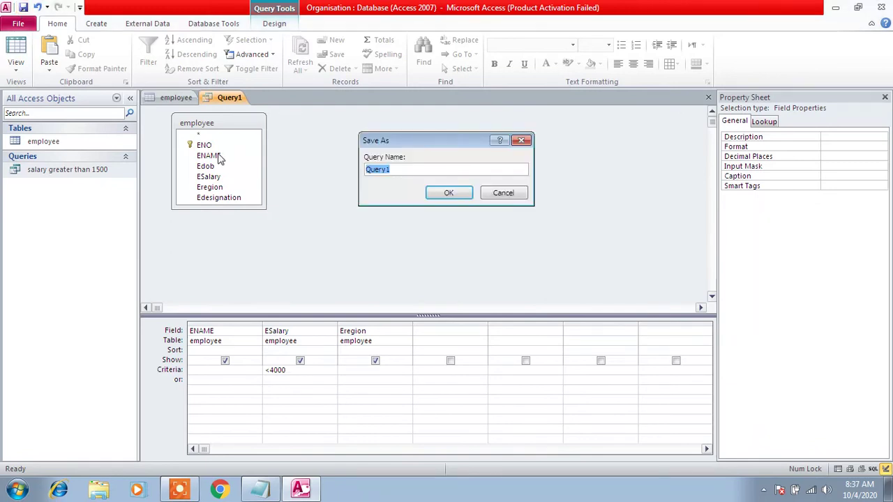
type("salar")
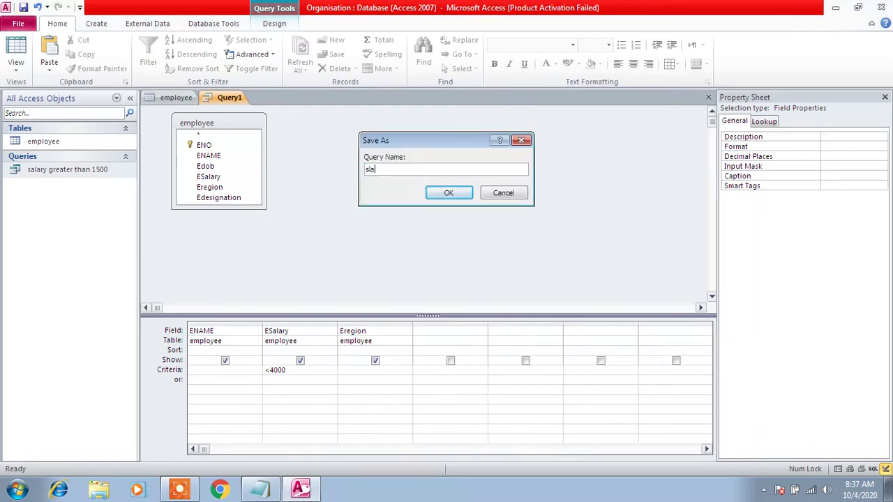
type("y less than 5")
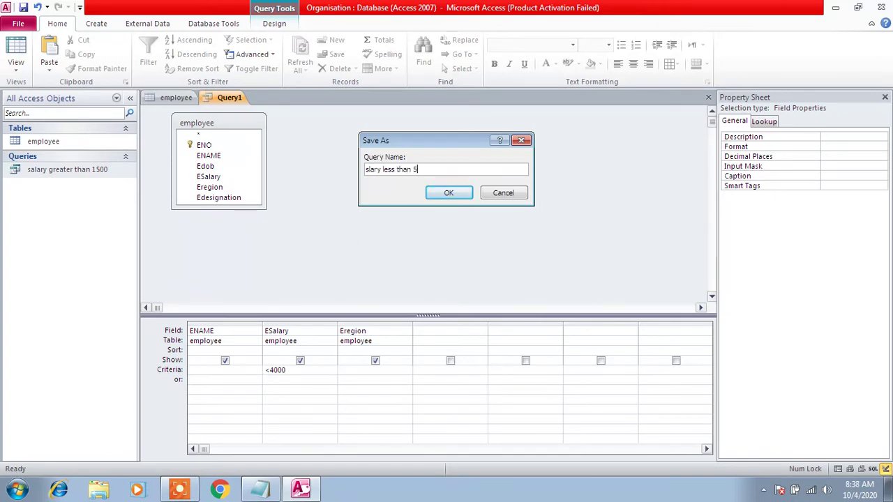
key("BackSpace")
type("4000")
left_click(448, 194)
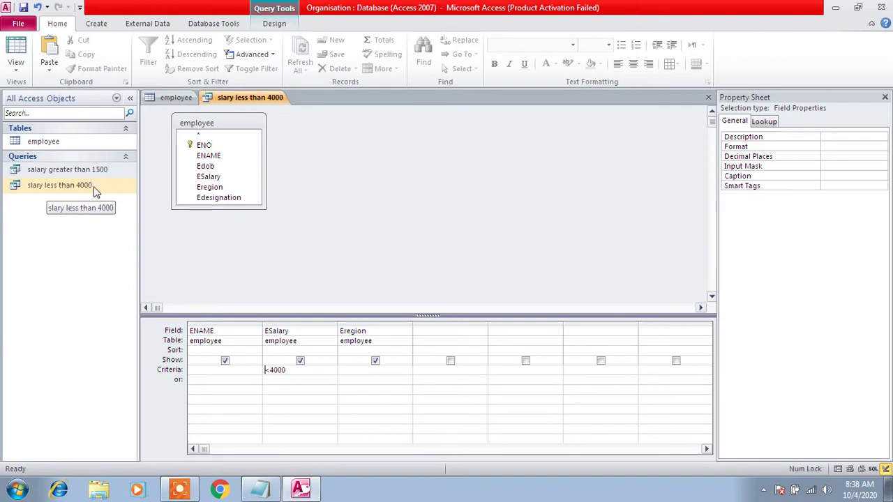
Run the "slary less than 4000" query to show its matching records in datasheet view
left_click(274, 24)
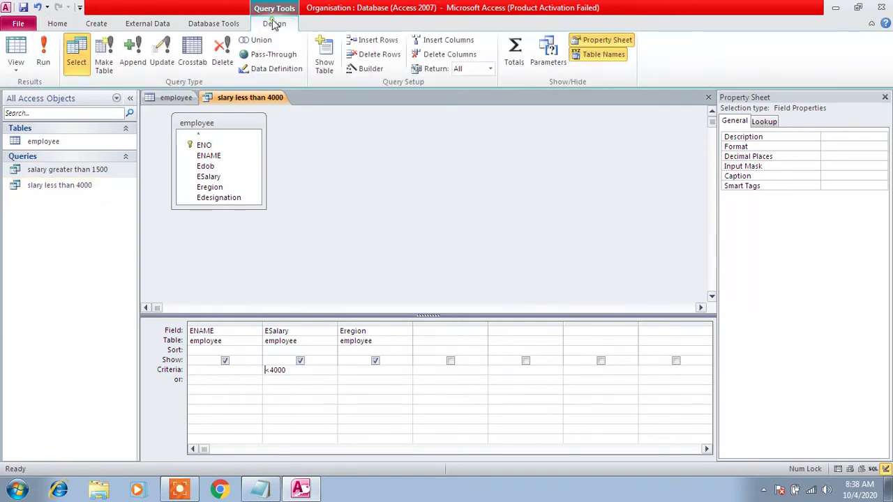
left_click(46, 62)
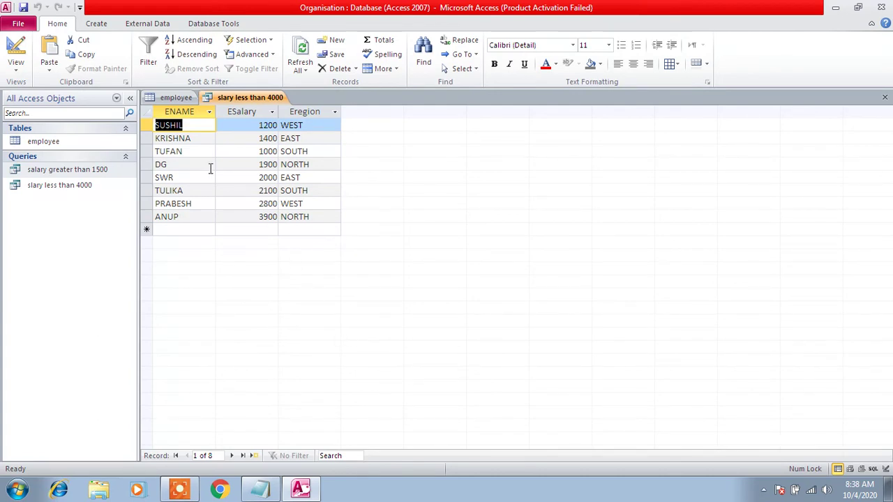
Start a new query in design view based on the employee table
left_click(106, 26)
left_click(192, 57)
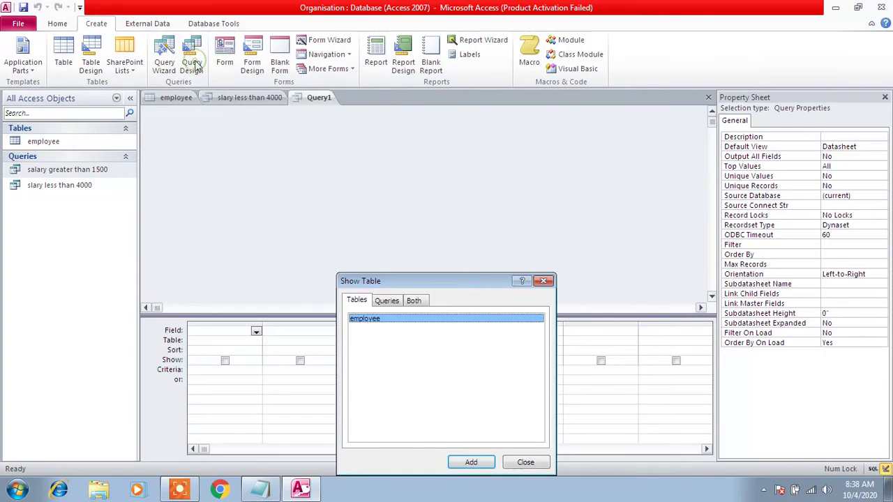
left_click(471, 462)
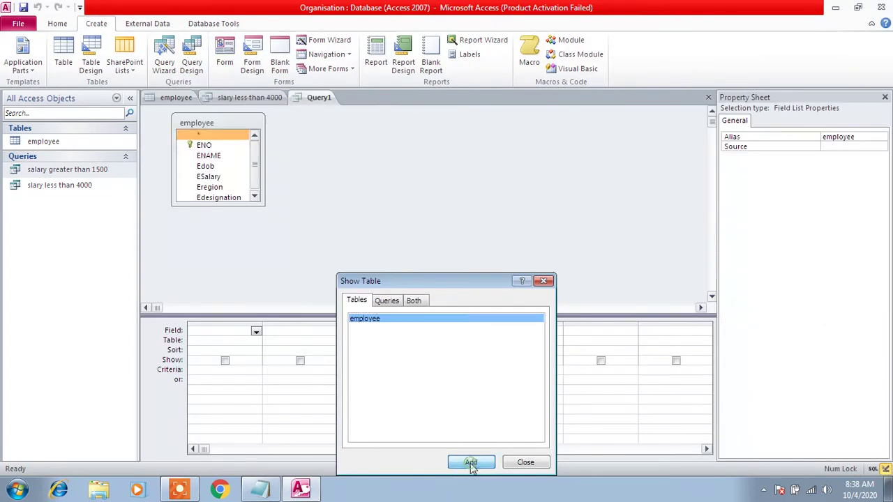
left_click(525, 463)
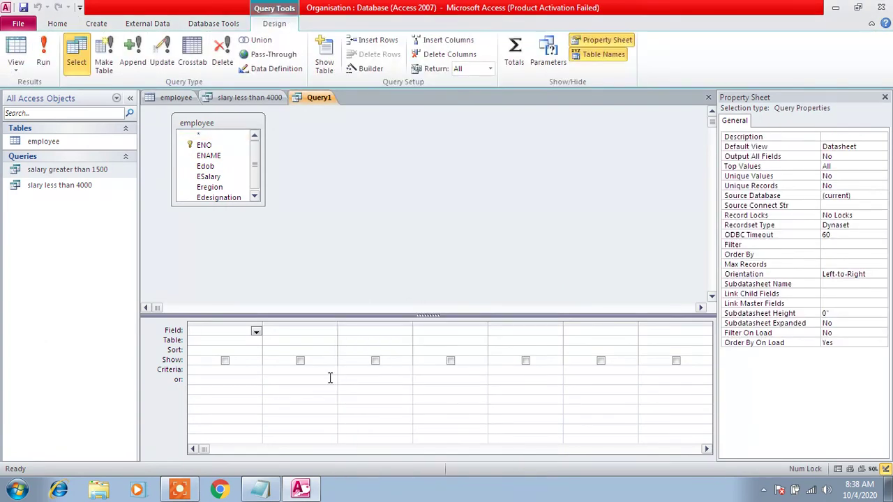
Add the ENAME, ESalary and Eregion fields of the employee table to the query grid
double_click(209, 155)
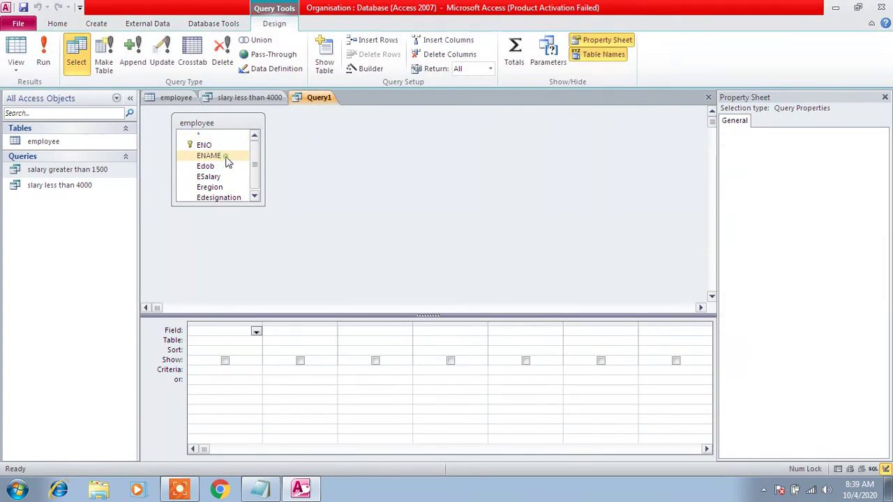
double_click(209, 177)
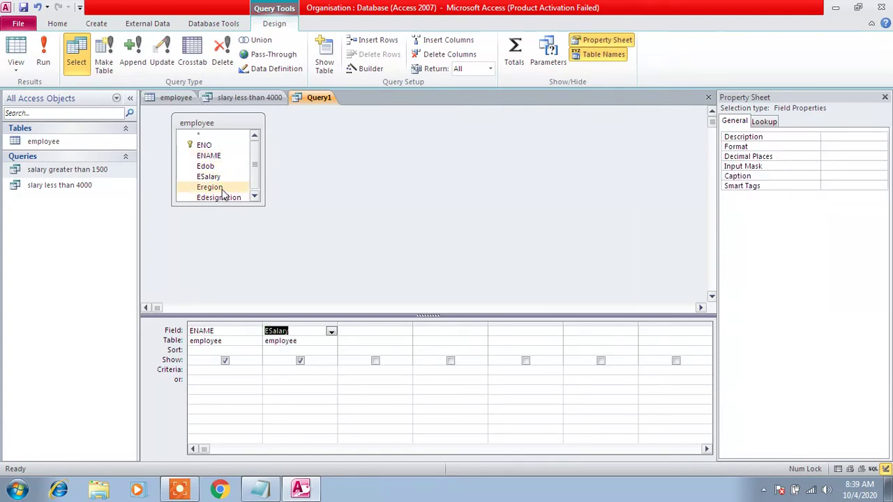
double_click(209, 187)
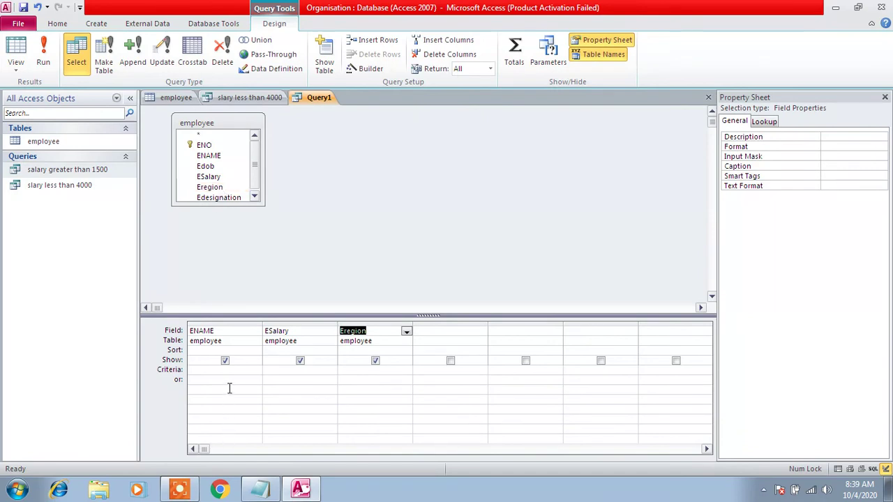
Set the ESalary column's criterion to <4000 and its sort order to Descending
left_click(294, 369)
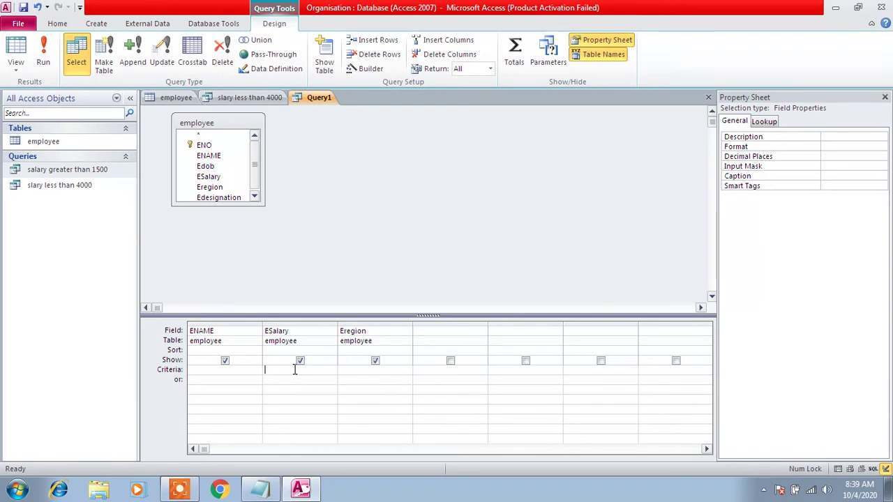
type("<4000")
left_click(330, 351)
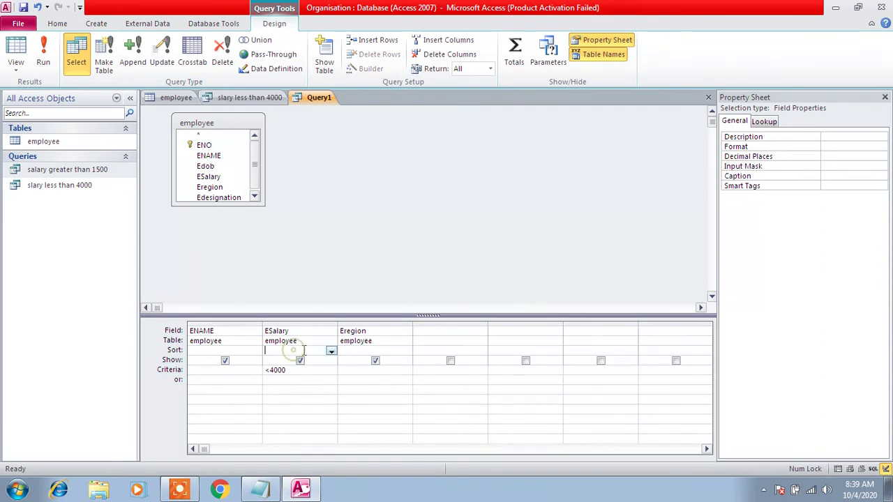
left_click(331, 352)
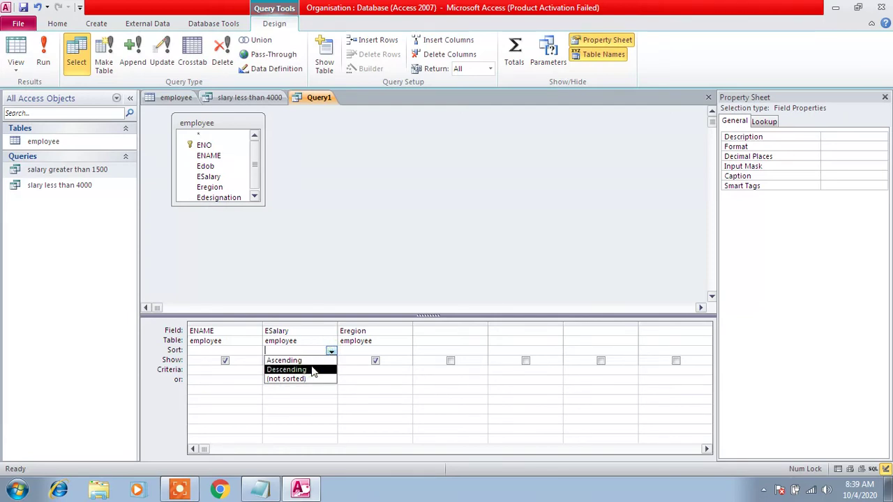
left_click(312, 370)
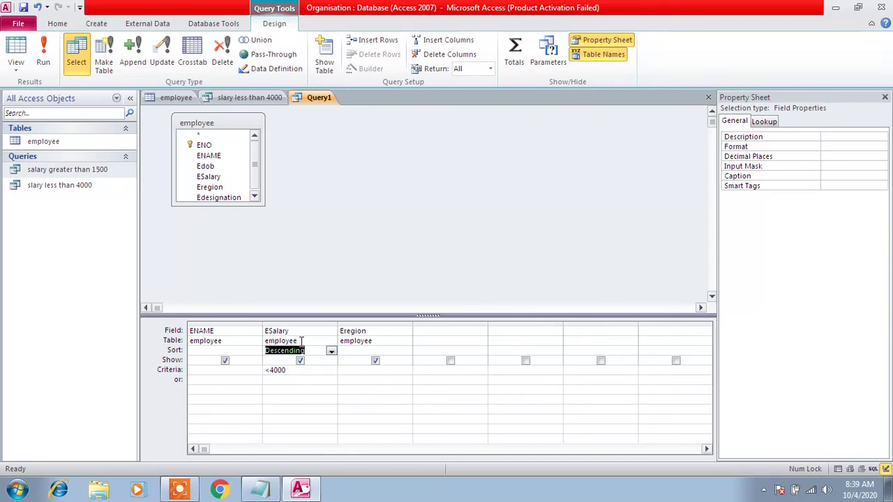
Save the query under the name "employee whose salary less than 4000 and in descending order"
left_click(25, 9)
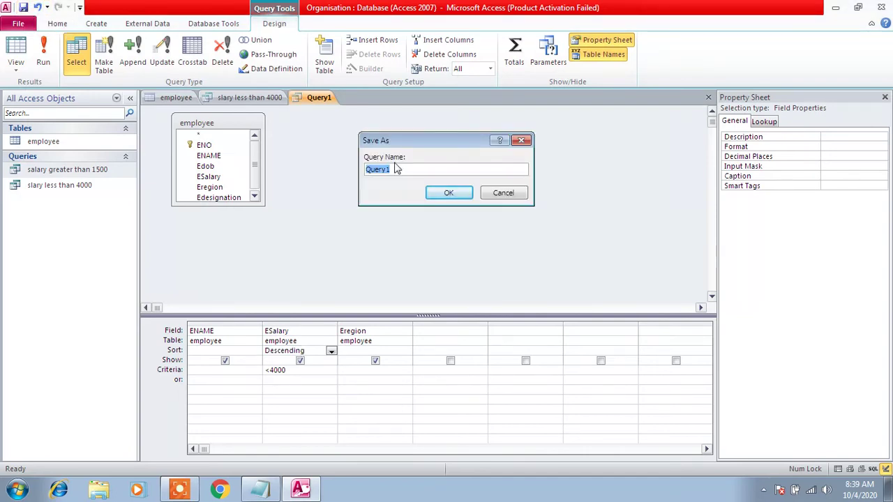
type("employee whose s")
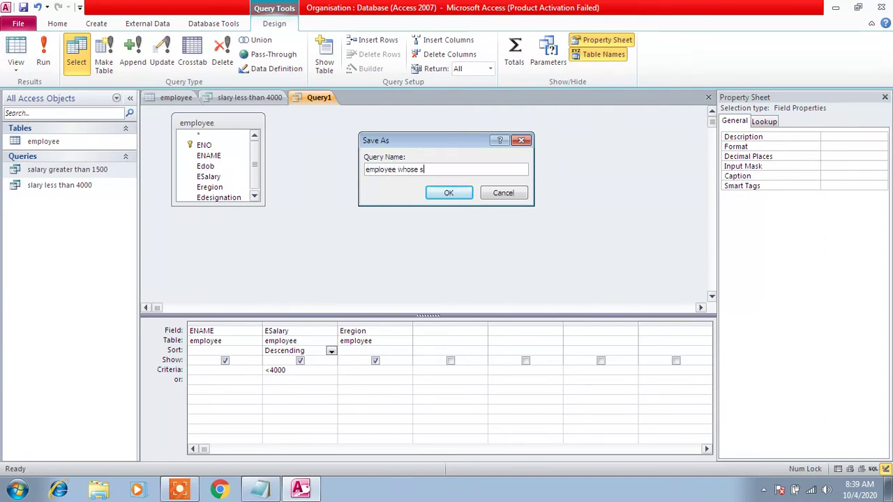
type("alary less than 4000 and in de")
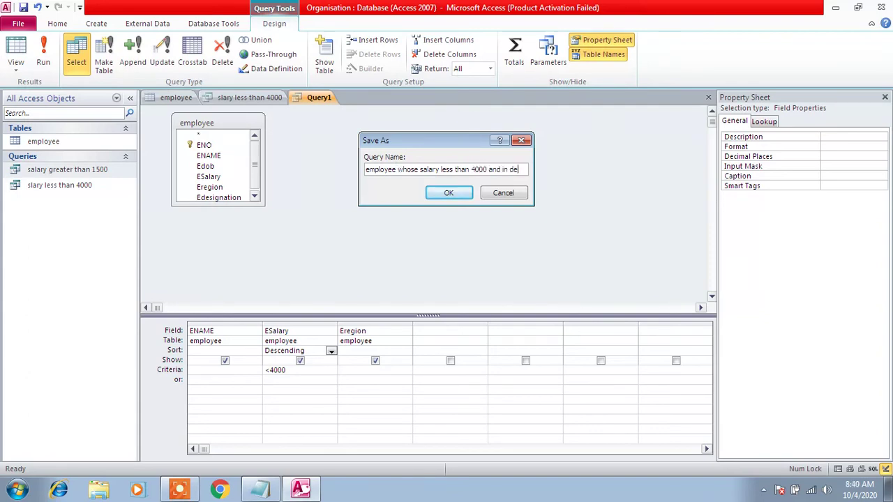
type("scending o")
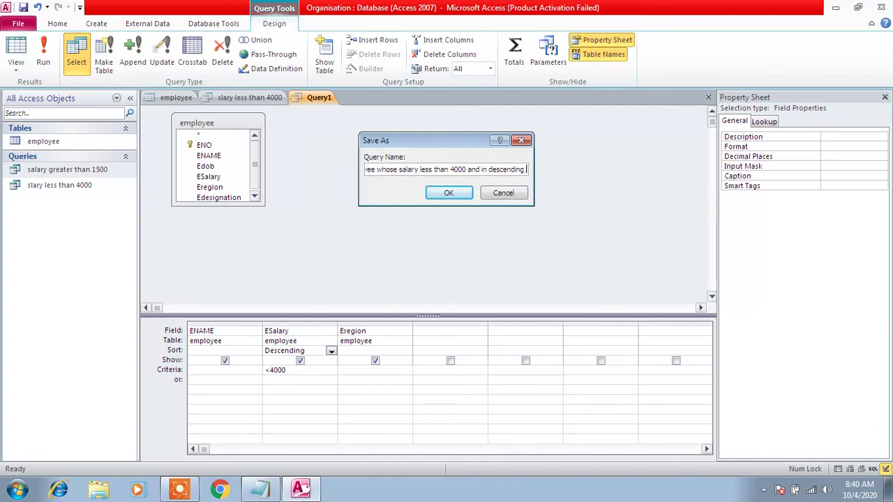
type("rder")
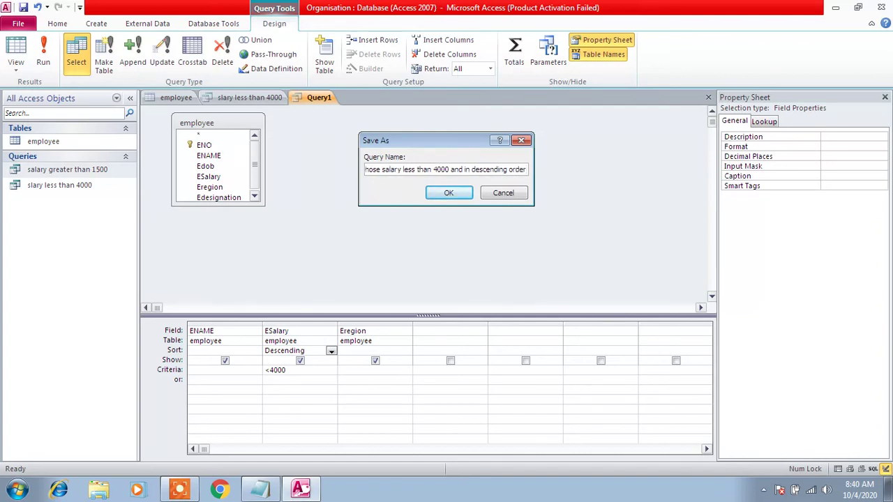
left_click(450, 195)
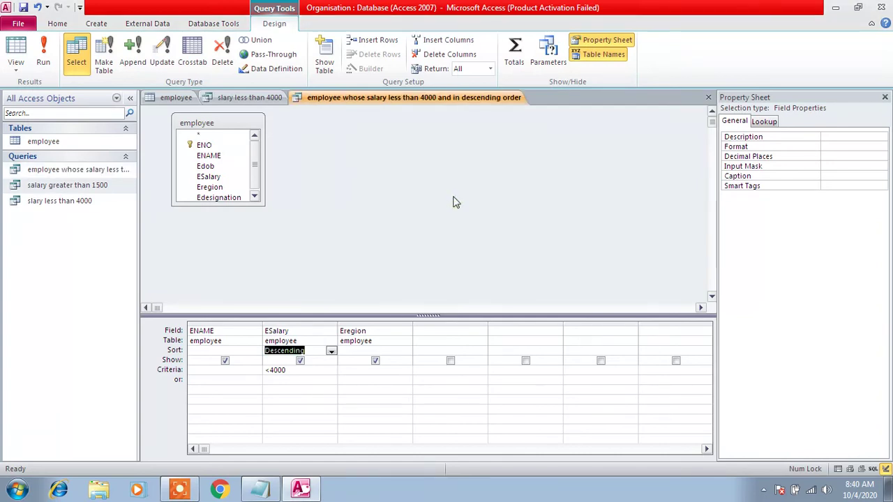
Run the descending-order query and compare its record order with the "slary less than 4000" datasheet
left_click(43, 54)
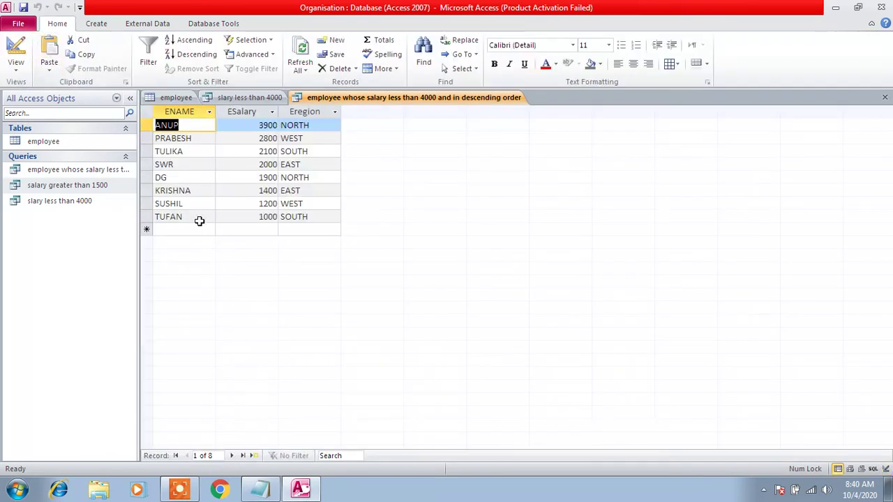
left_click(249, 97)
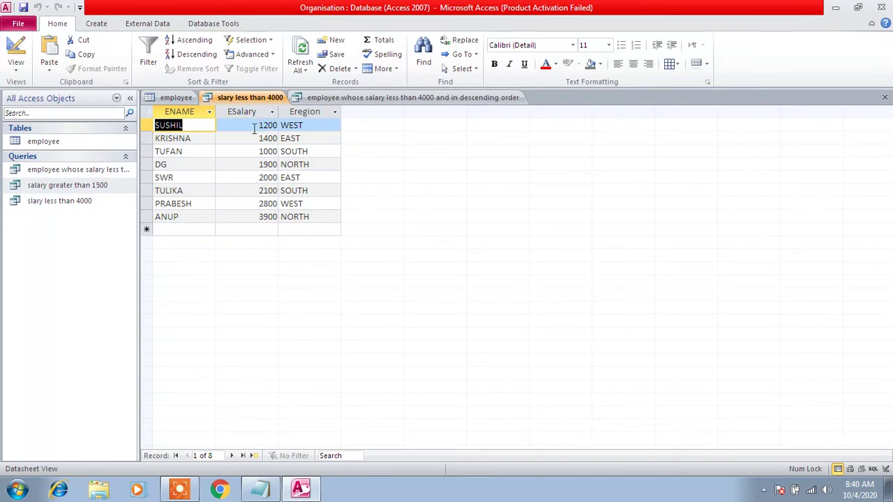
left_click(321, 100)
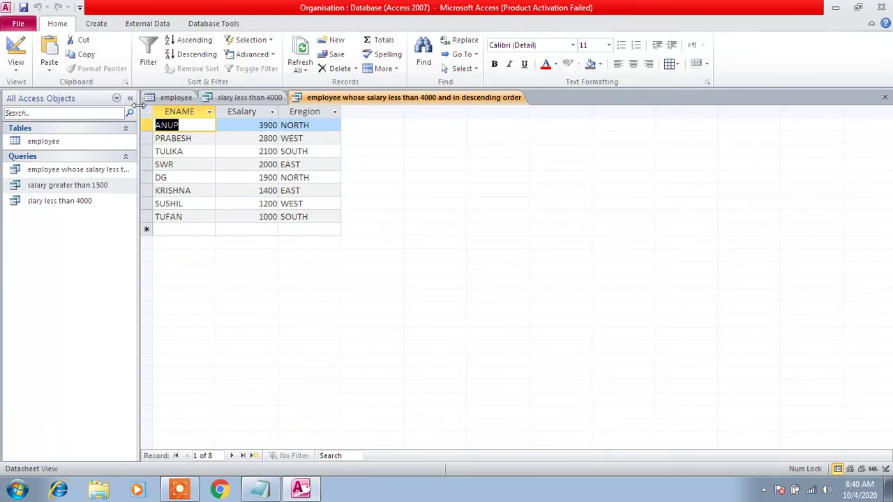
Widen the list of database objects so that more of the long query name fits
left_click_drag(139, 105, 199, 106)
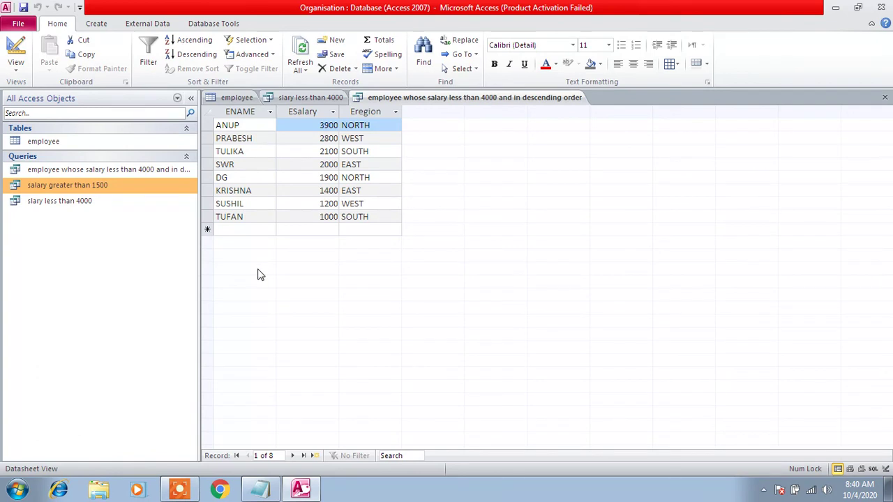
left_click(179, 488)
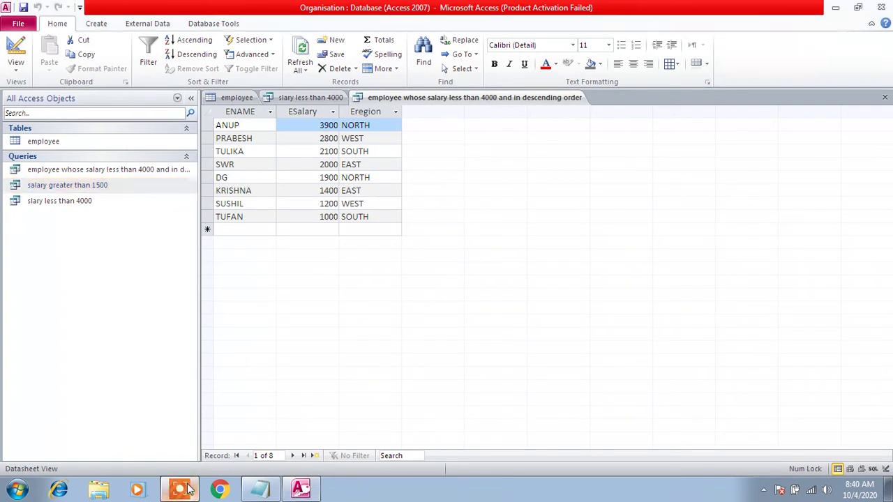
left_click(825, 447)
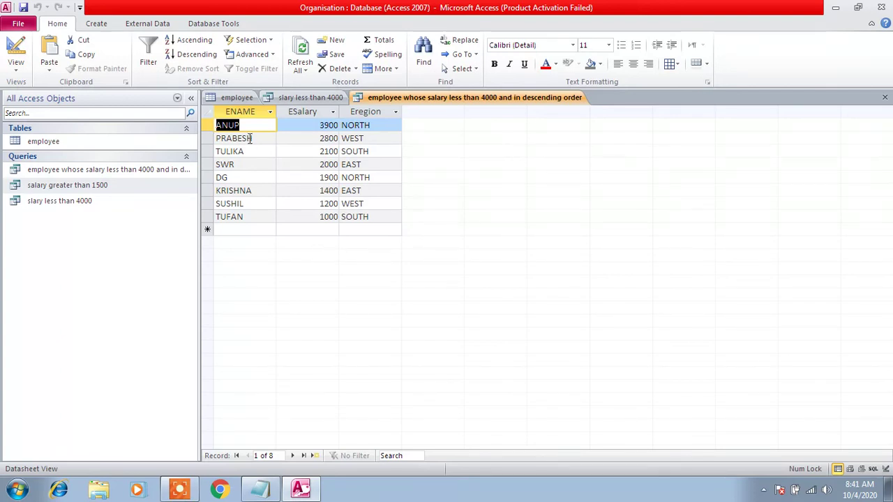
left_click(96, 24)
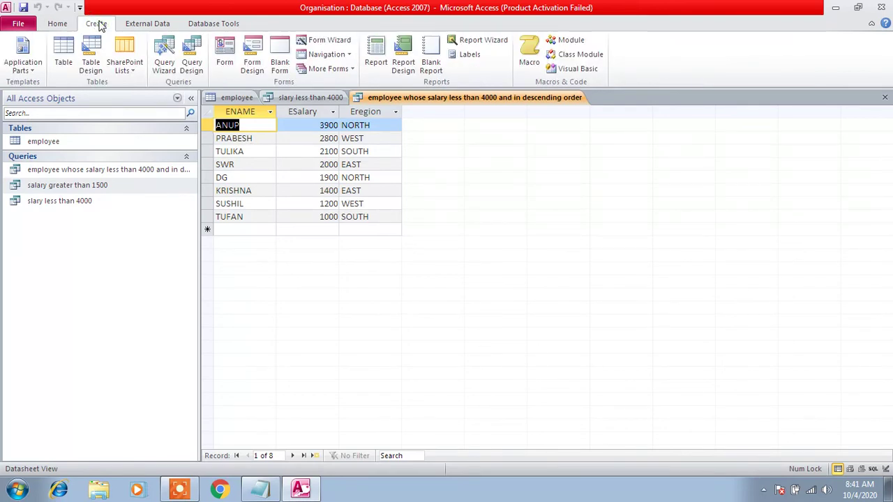
left_click(98, 59)
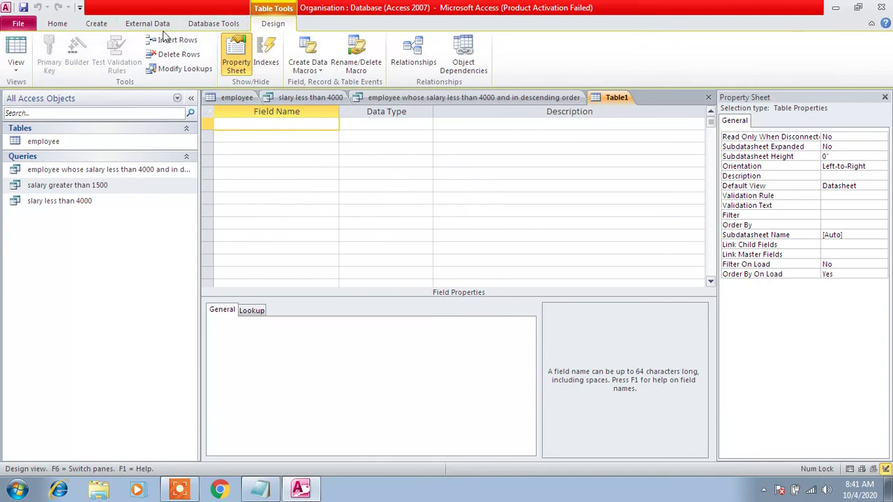
left_click(59, 25)
Create another query in design view and add the employee table as its source
left_click(92, 27)
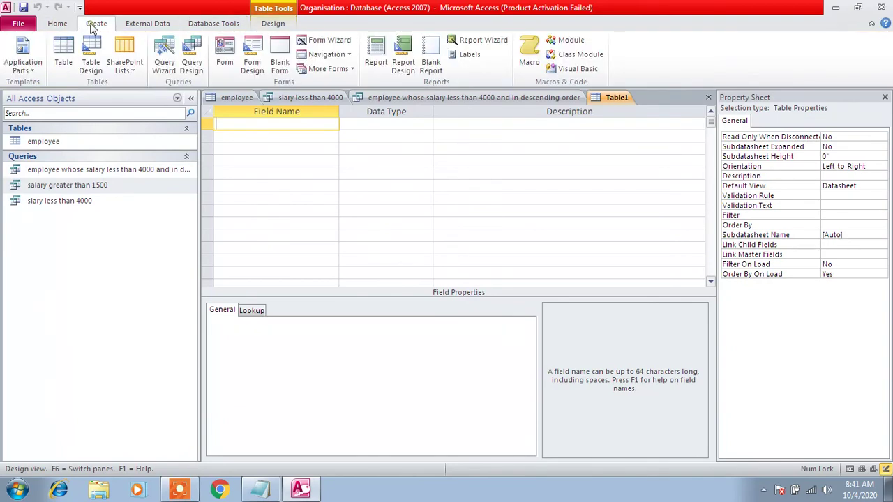
left_click(192, 56)
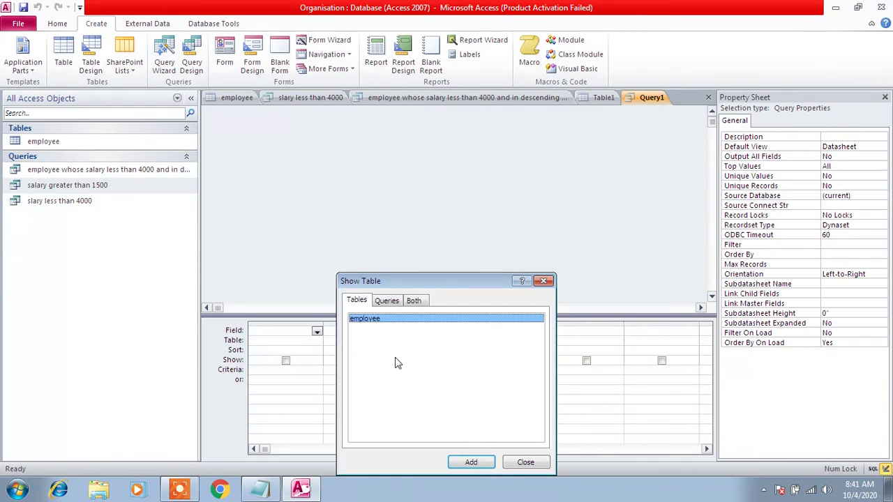
left_click(472, 462)
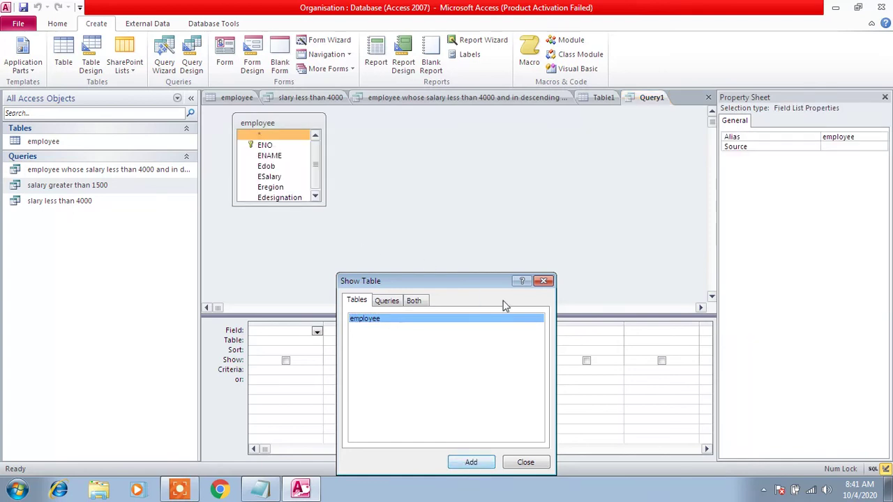
left_click(529, 463)
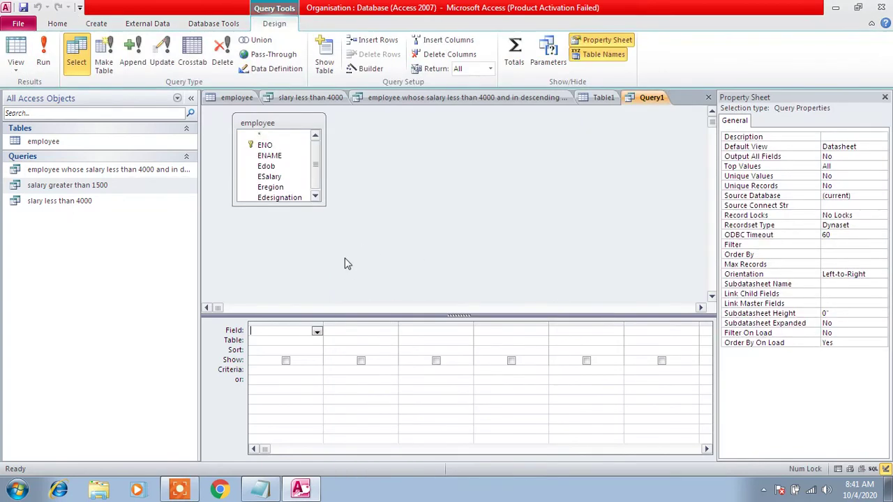
Add ENAME, ESalary and Eregion to the new query's grid and enlarge the employee field list to fit all its fields
double_click(269, 155)
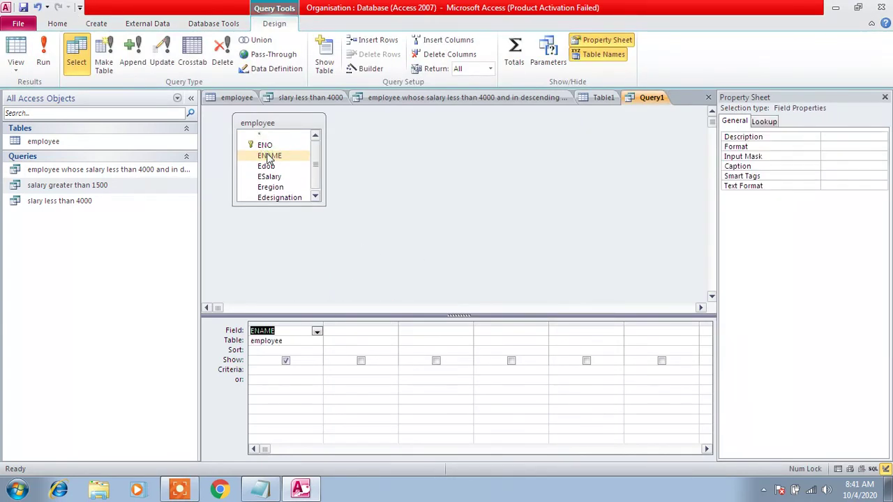
left_click(271, 177)
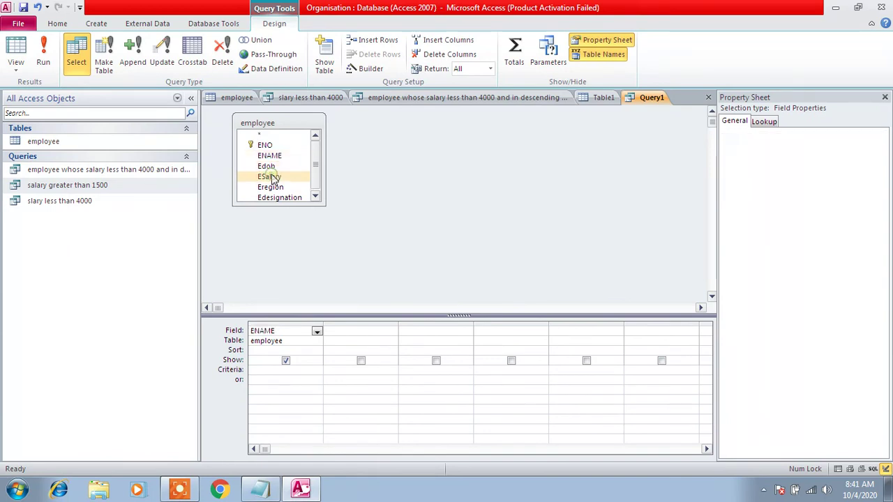
double_click(271, 177)
double_click(271, 186)
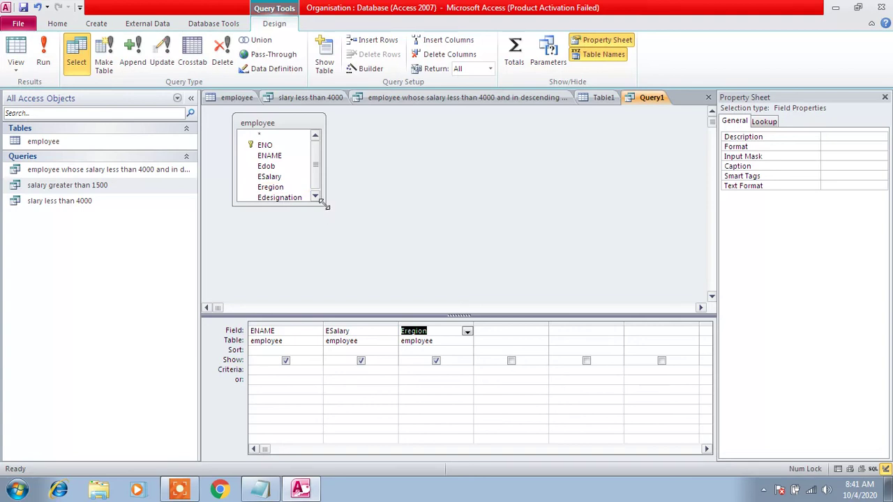
left_click_drag(325, 205, 355, 231)
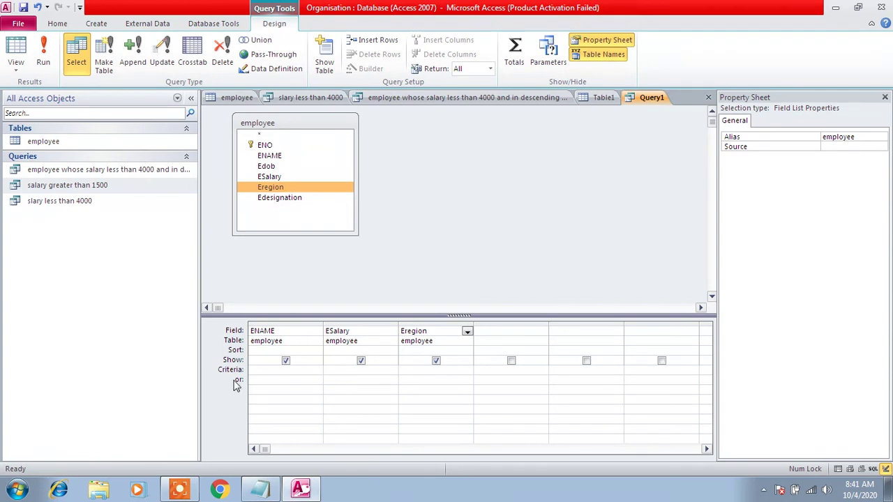
Set the ESalary column's criterion to <4000 and bring up the "slary less than 4000" datasheet for reference
left_click(332, 371)
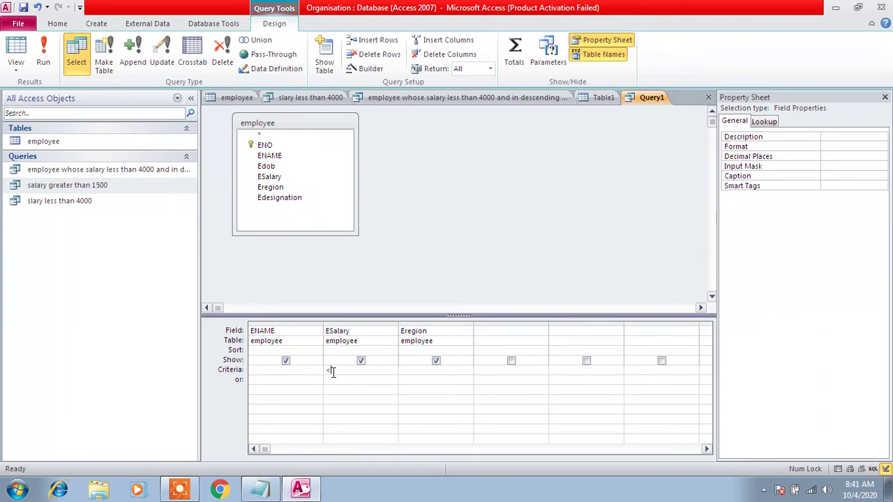
type("<4000")
left_click(404, 376)
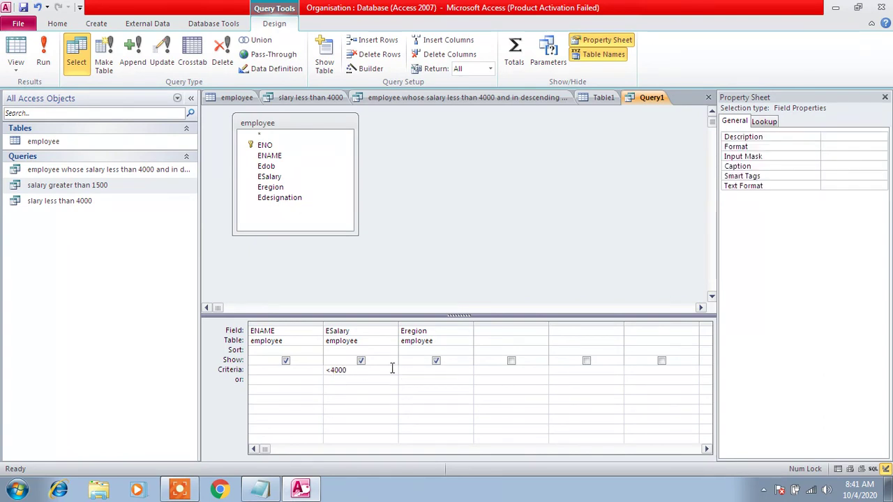
left_click(328, 97)
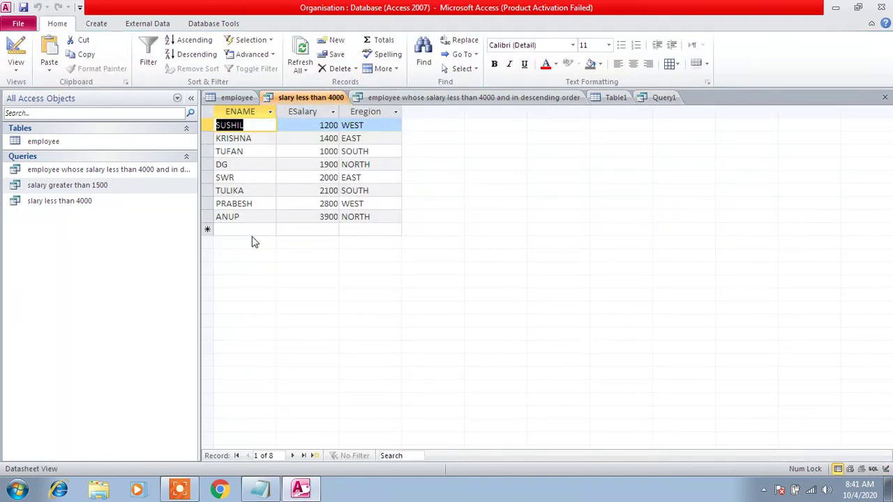
Check the region values in the "slary less than 4000" datasheet and set the new query's Eregion criterion to "WEST"
double_click(368, 126)
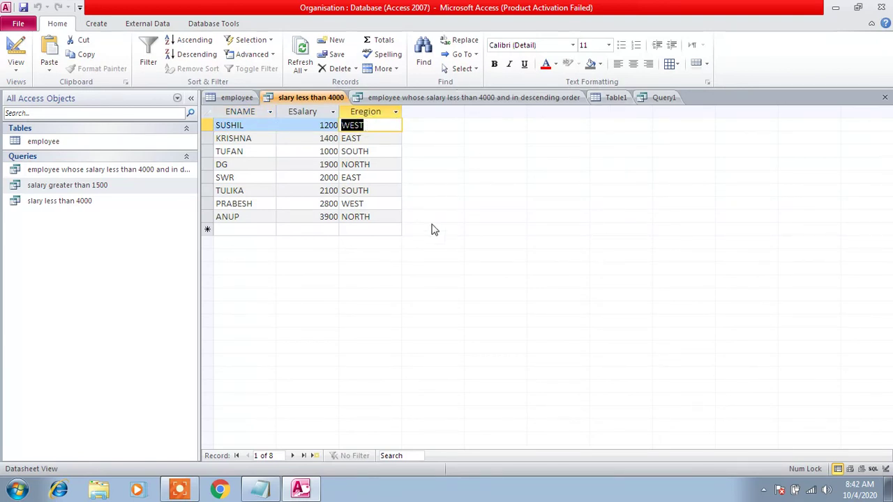
left_click(663, 97)
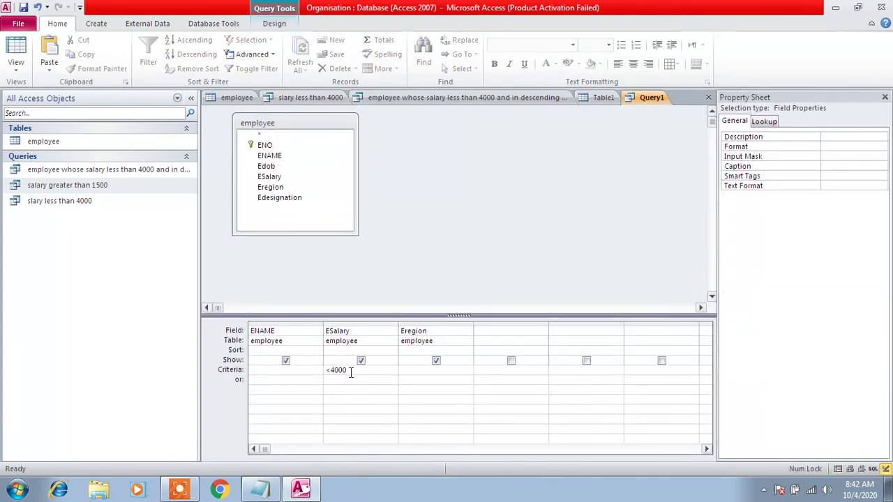
left_click(320, 97)
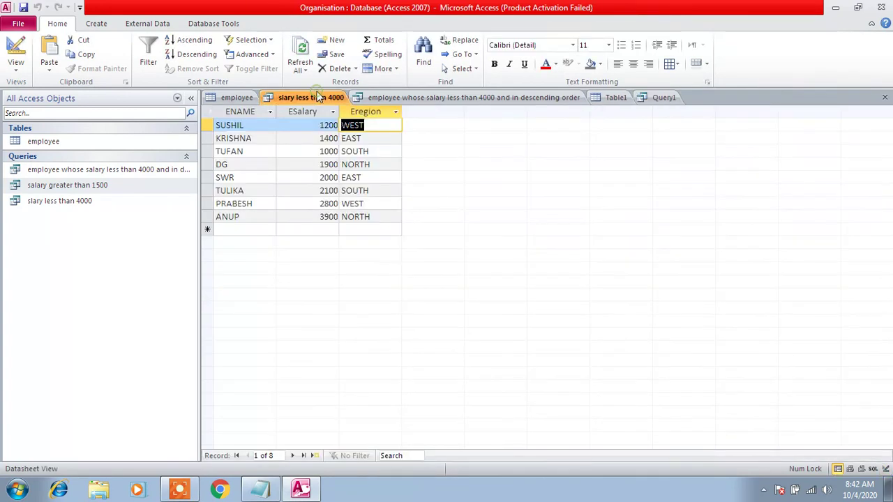
left_click(663, 97)
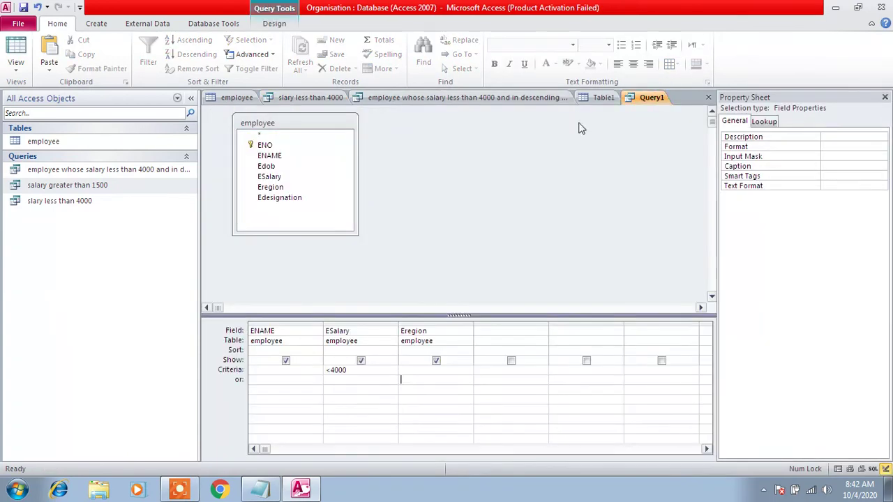
left_click(418, 369)
type("\"WEST\"")
Save the new query under the name multi
left_click(22, 8)
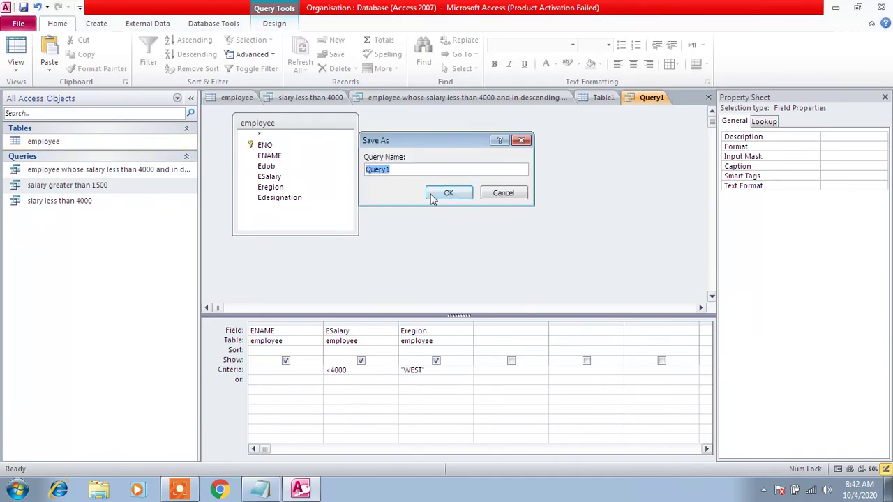
type("mu")
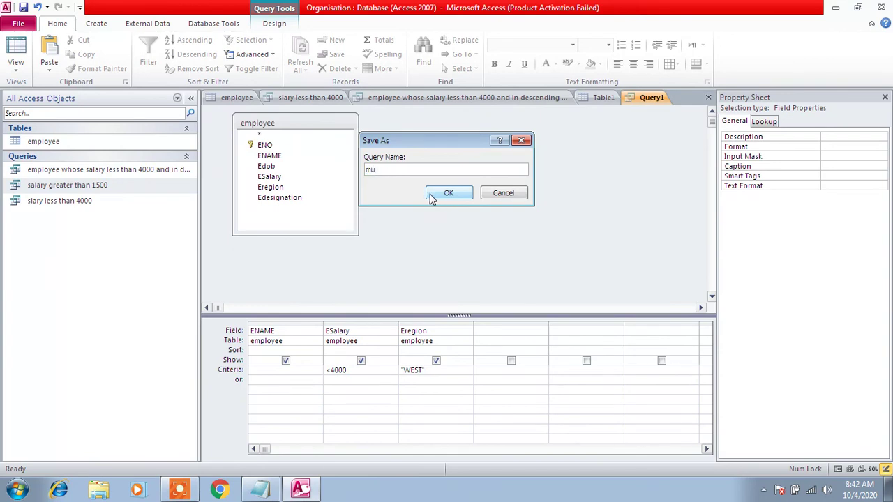
type("lti")
left_click(448, 193)
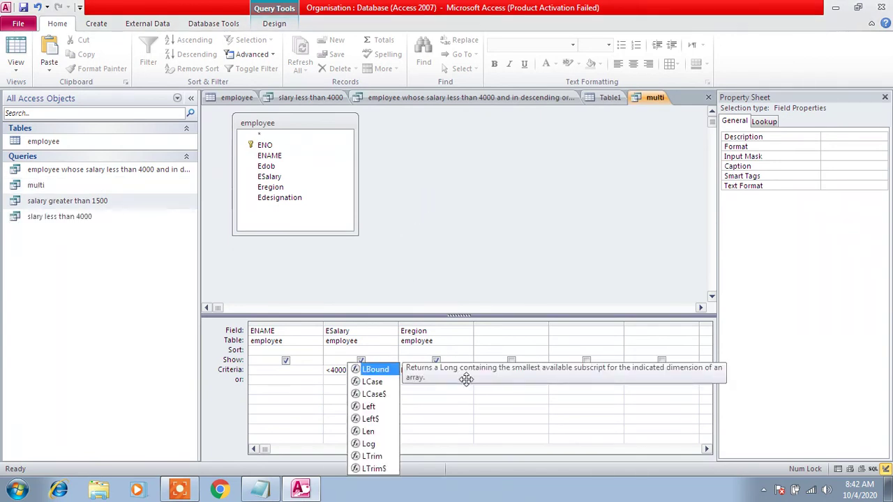
Remove the stray letter in front of "WEST" in the Eregion criterion
left_click(457, 401)
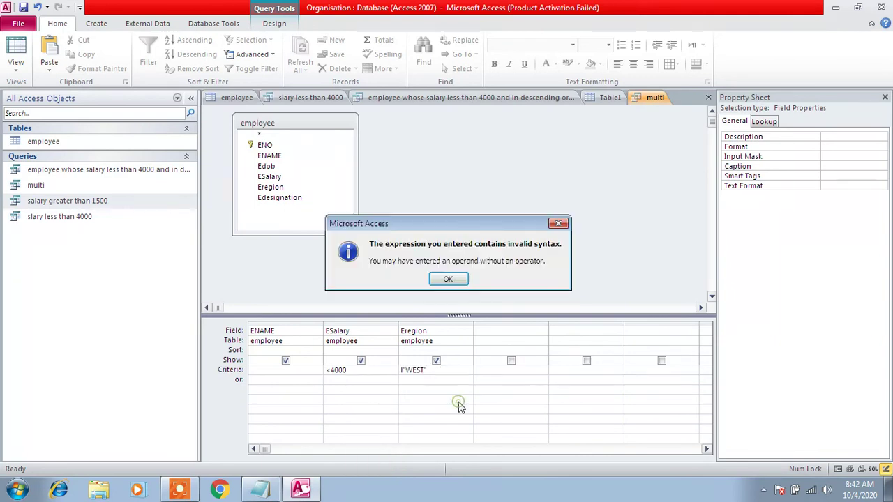
left_click(559, 224)
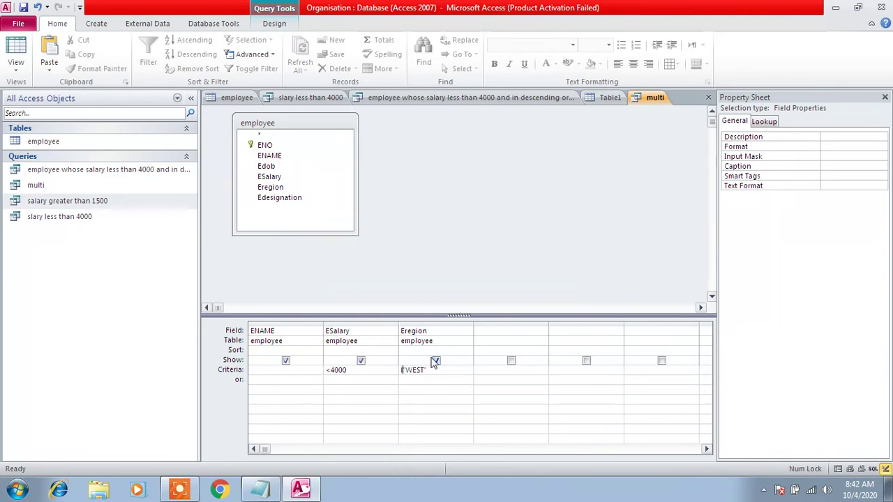
key("BackSpace")
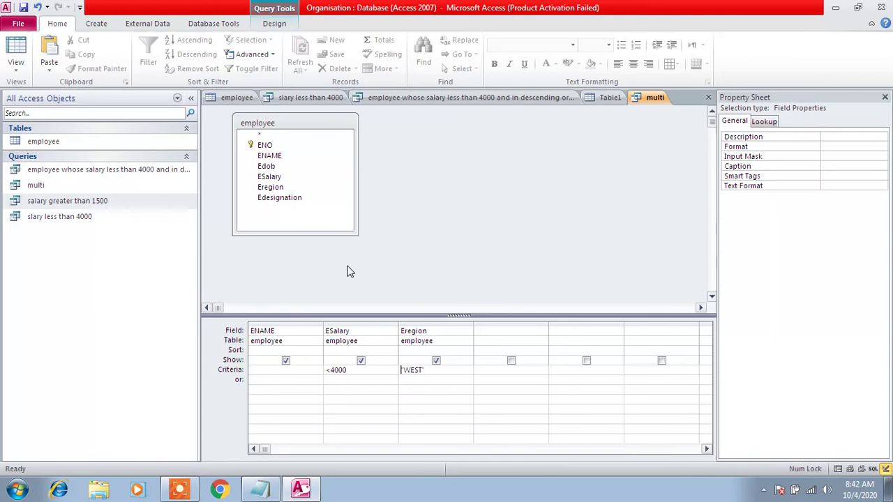
left_click(478, 370)
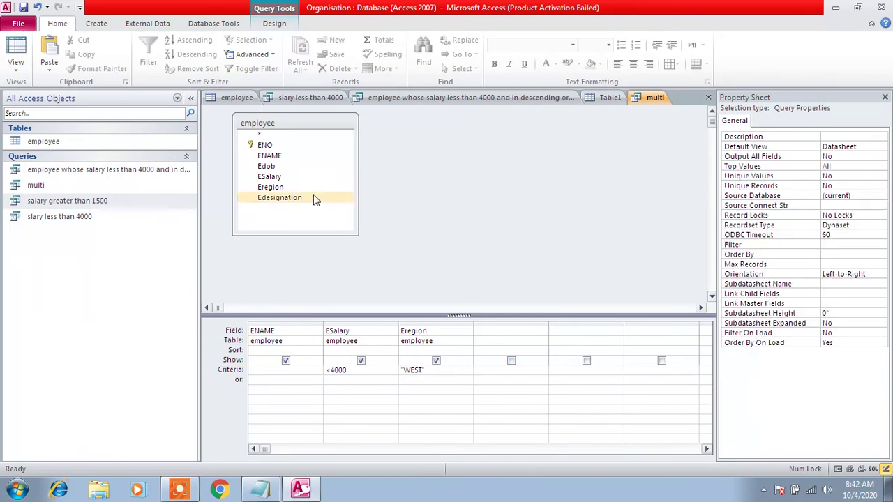
Save the corrected multi query and run it to list the WEST employees with a salary below 4000
left_click(23, 8)
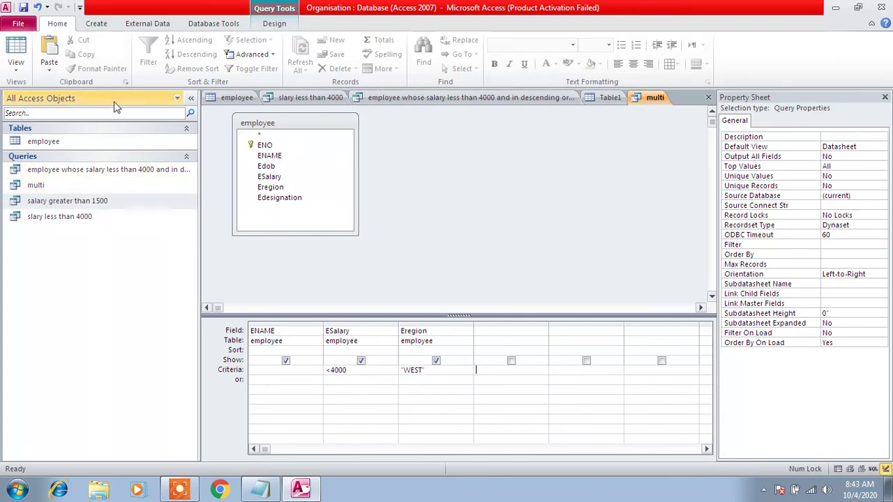
left_click(275, 24)
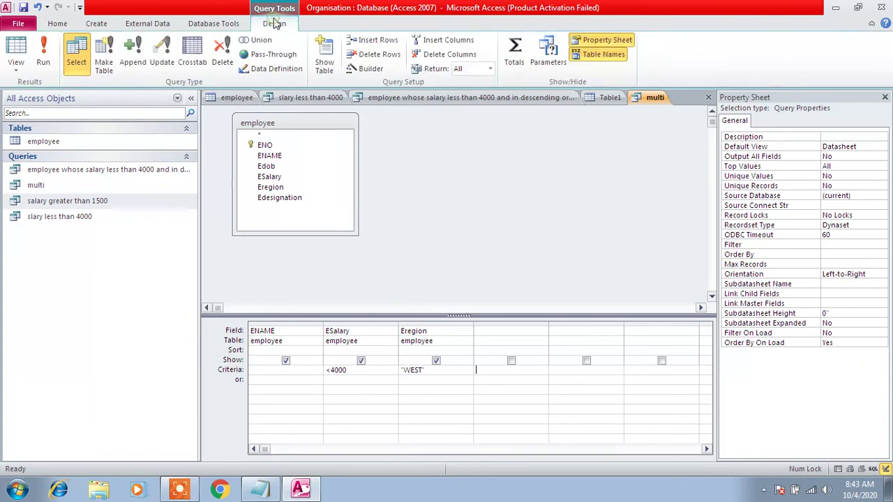
left_click(42, 56)
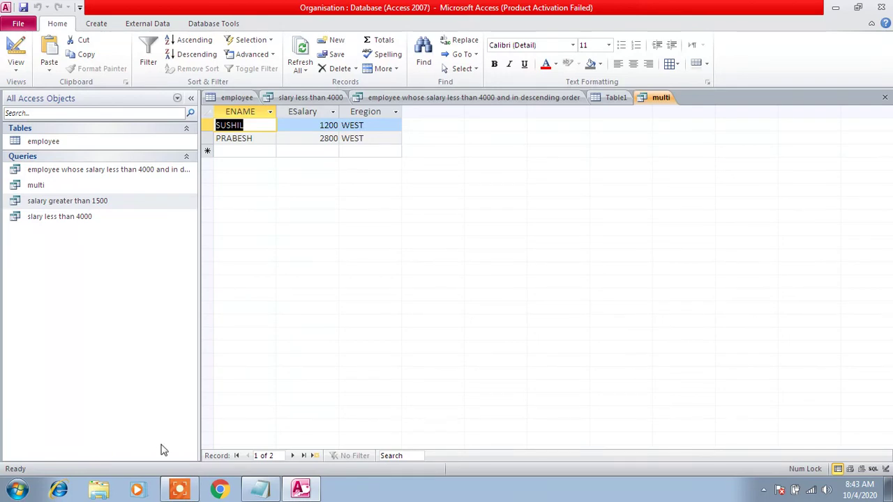
left_click(178, 491)
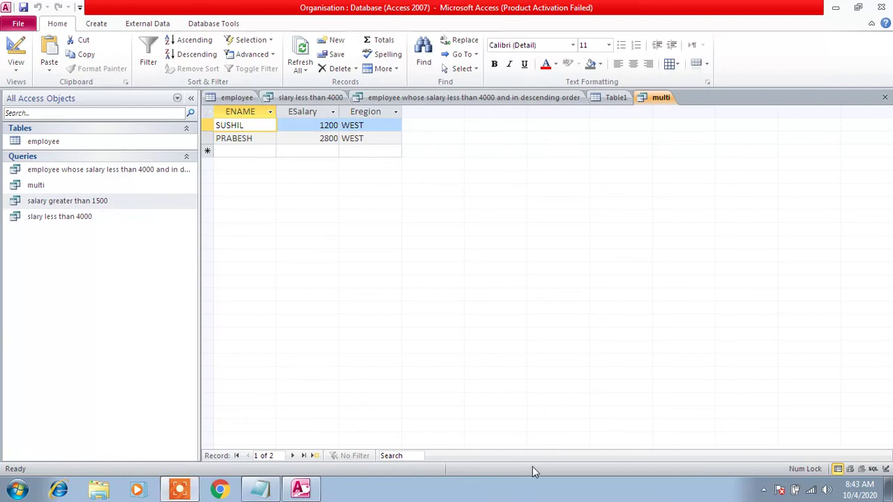